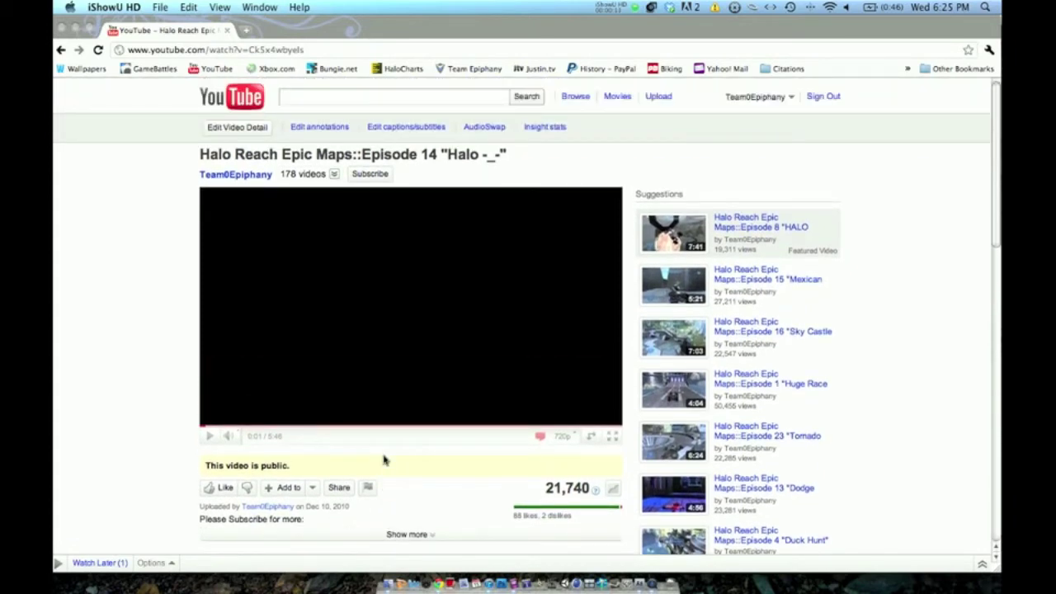
Preview the finished particle intro on YouTube, pause it, and return to After Effects
click(208, 427)
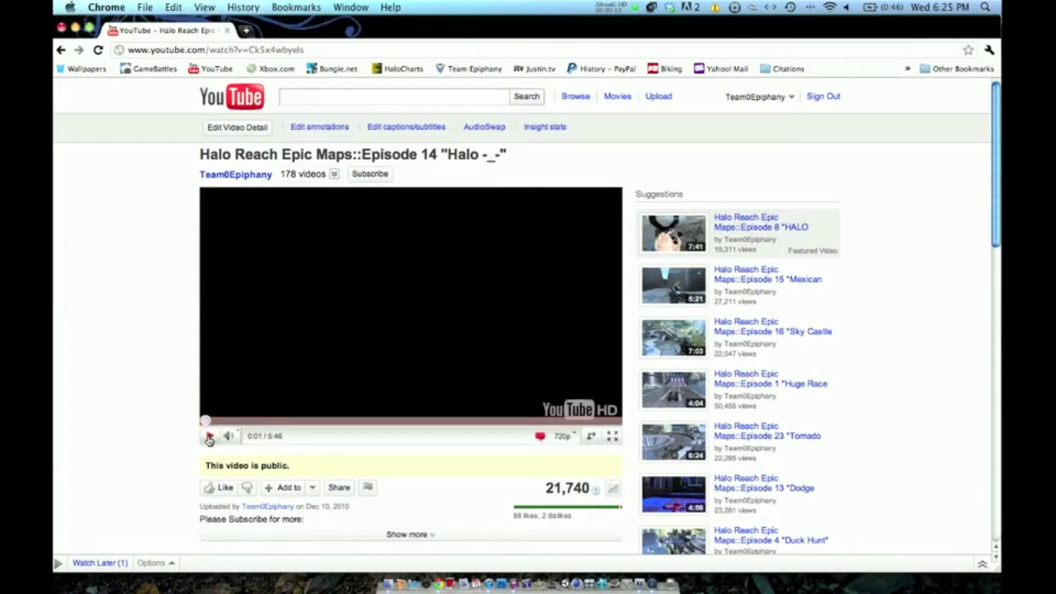
click(209, 438)
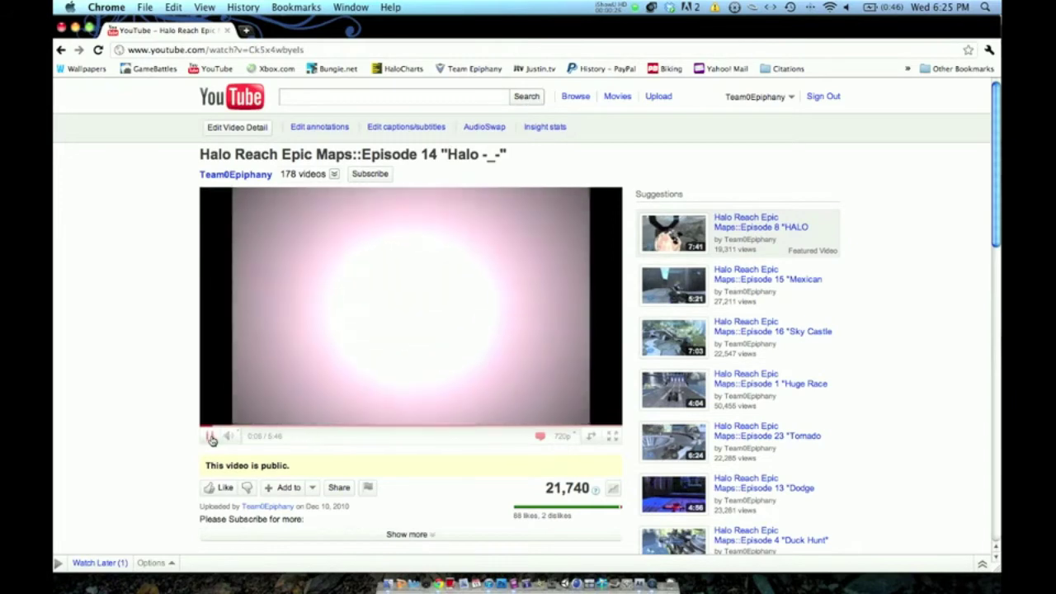
click(210, 437)
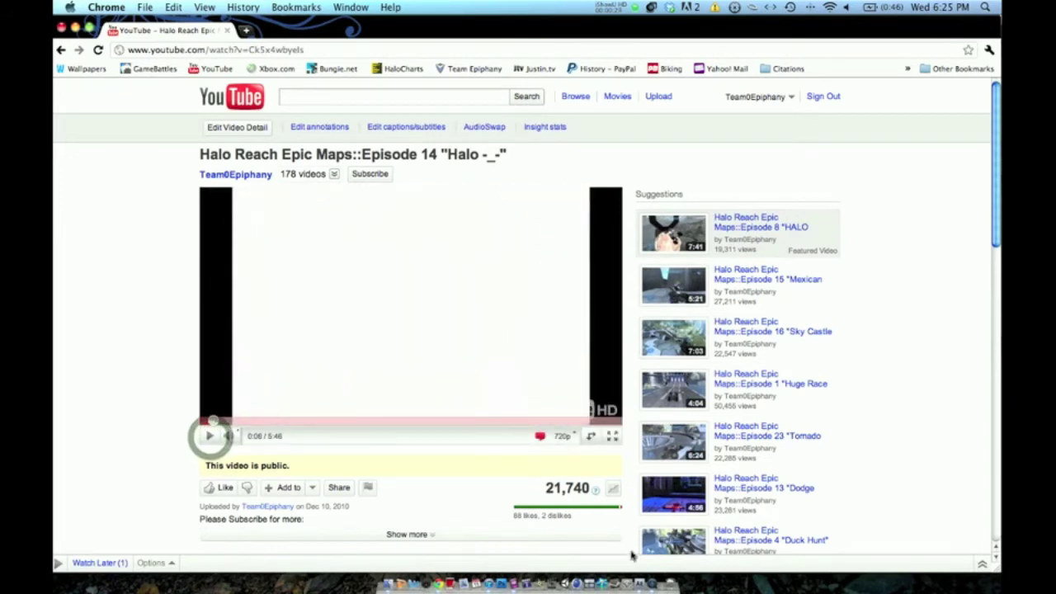
click(638, 581)
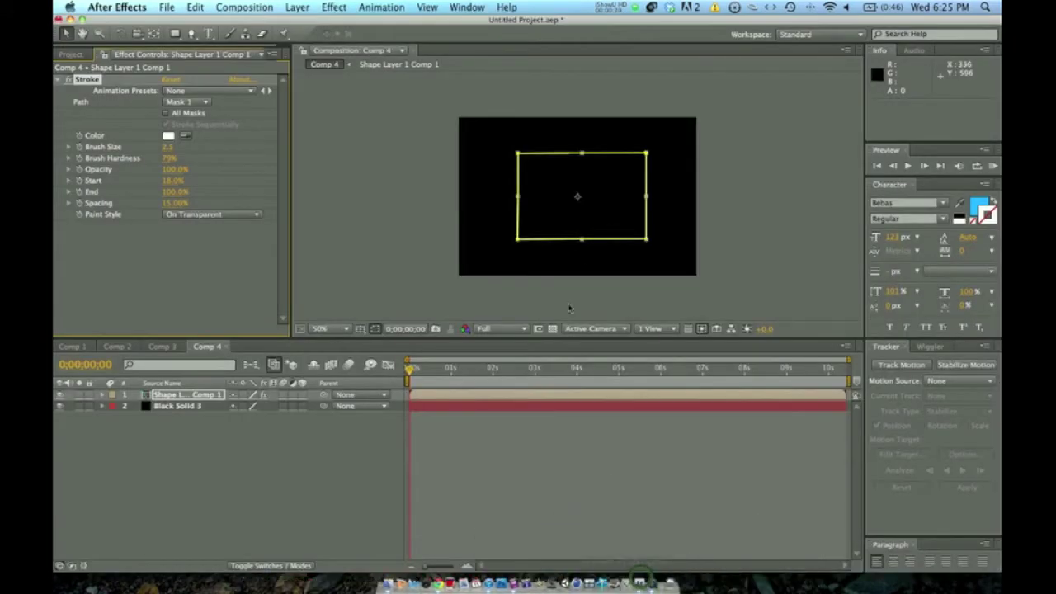
Delete both the shape layer and Black Solid 3 from Comp 4
click(182, 408)
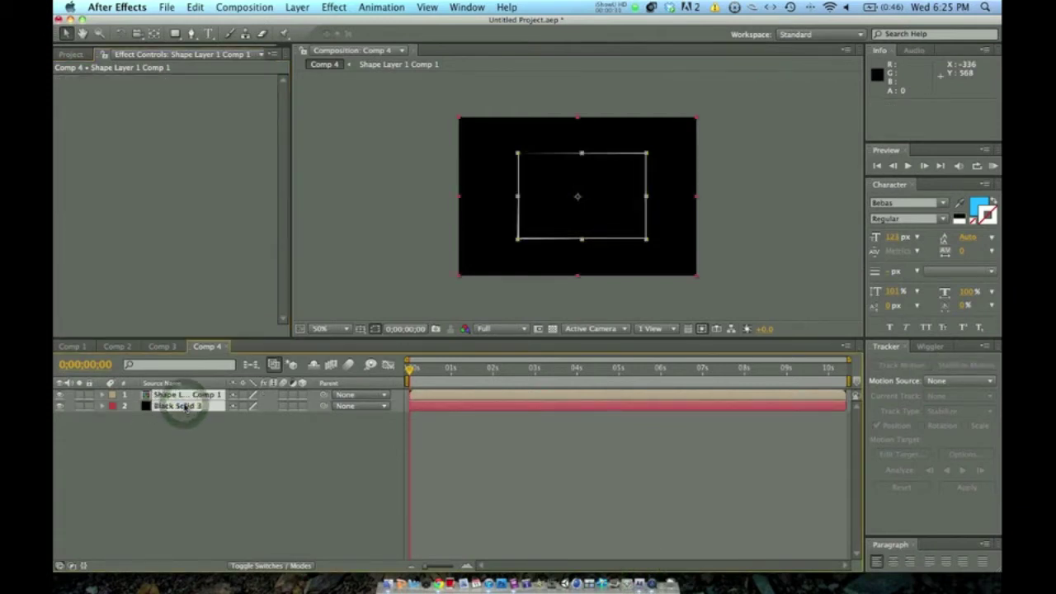
key(Delete)
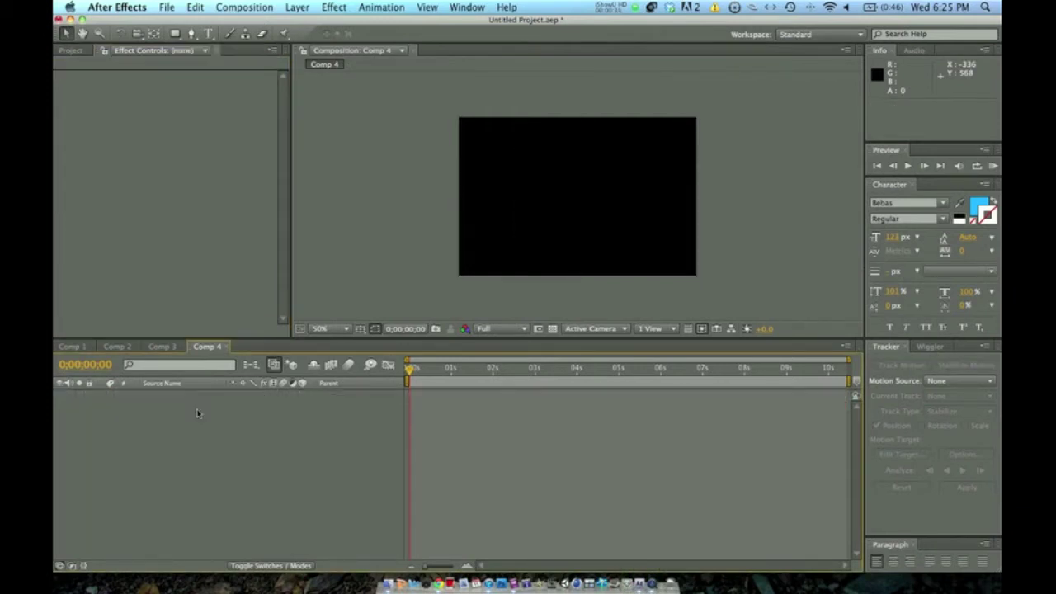
scroll(330, 141, down, 8)
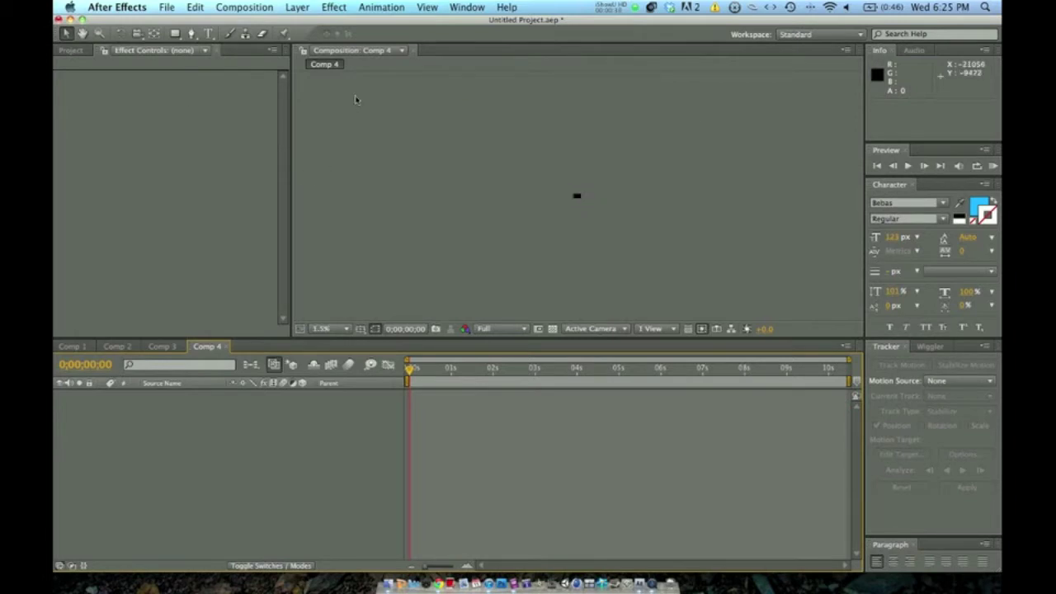
scroll(544, 217, up, 15)
scroll(545, 217, down, 8)
scroll(545, 217, up, 2)
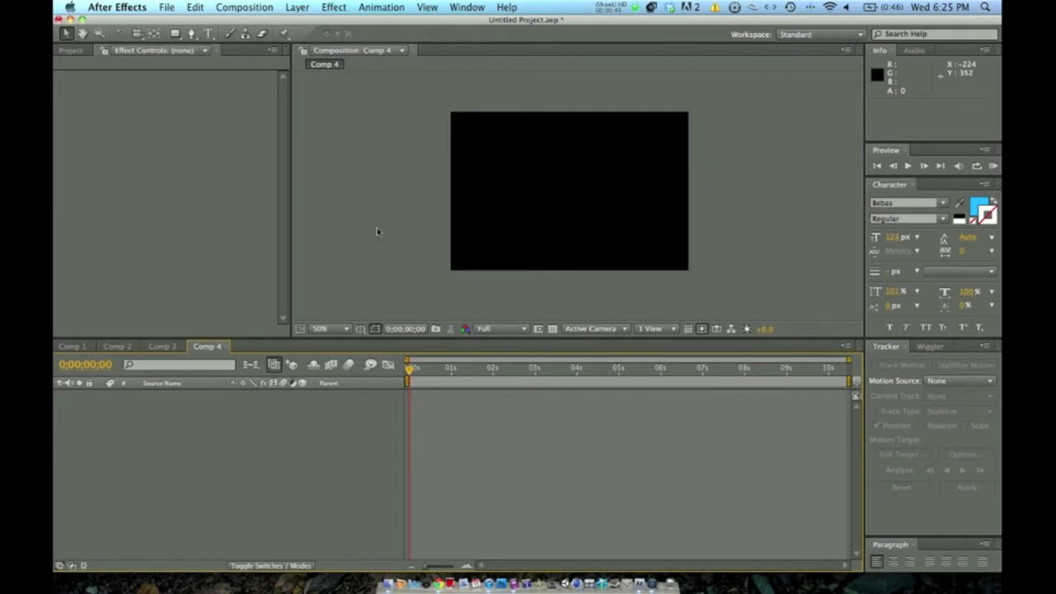
Start a new composition, Comp 5, at NTSC DV 720×480, 29.97 fps
scroll(370, 220, up, 3)
scroll(370, 220, down, 5)
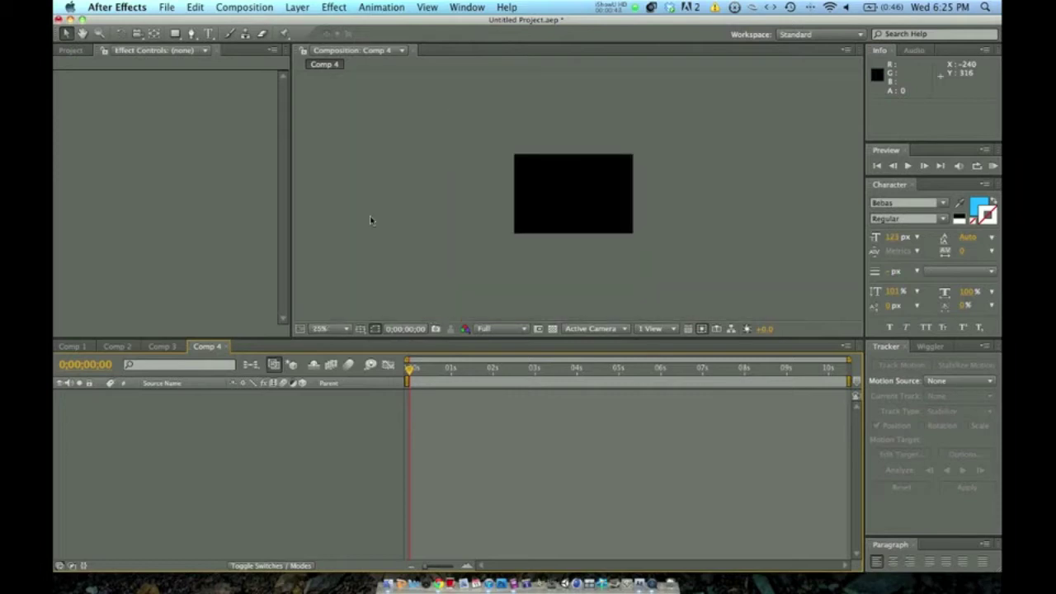
scroll(370, 220, up, 4)
scroll(370, 220, down, 4)
scroll(370, 220, up, 4)
scroll(370, 220, down, 2)
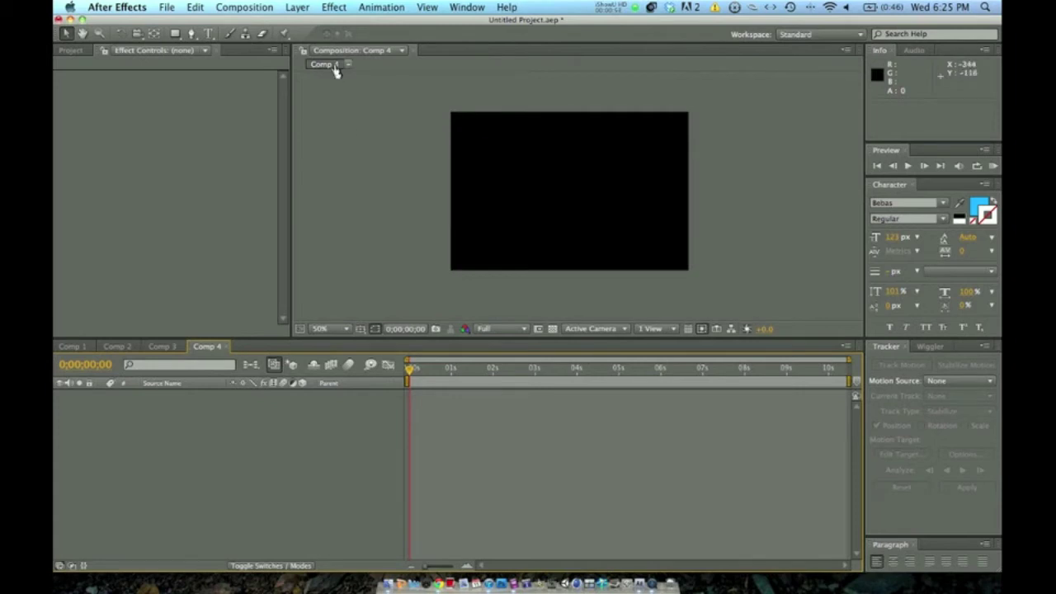
click(265, 9)
click(268, 23)
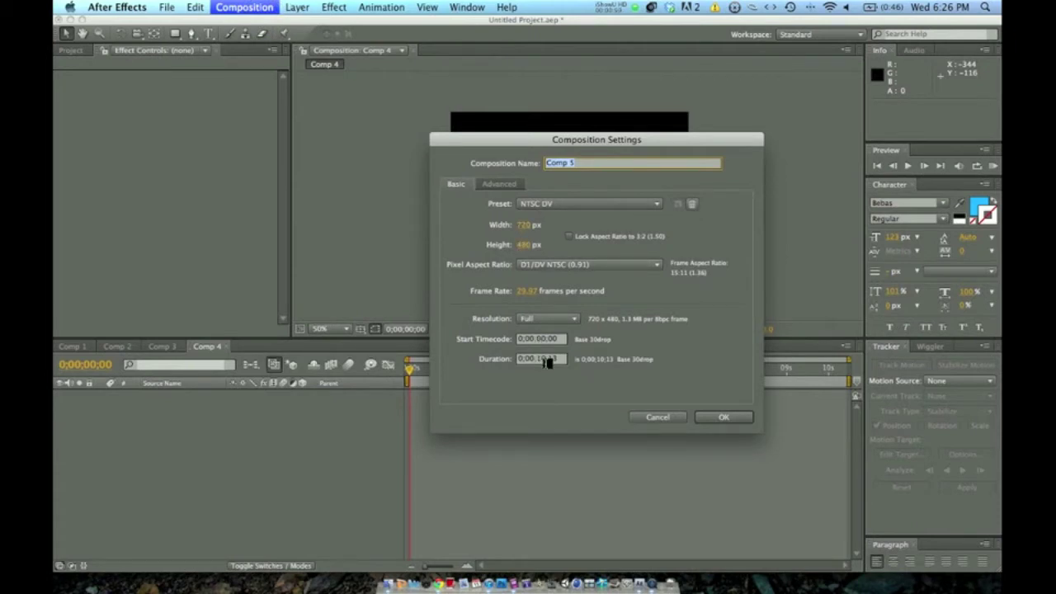
Create Comp 5 and add a full-frame 720×480 black solid named Black Solid 4
click(698, 416)
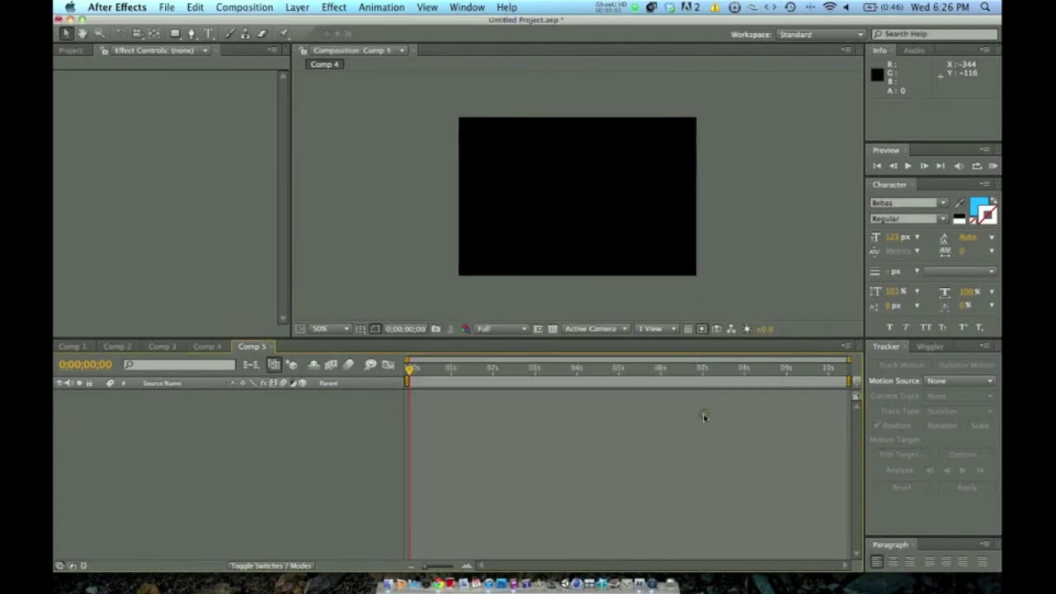
click(297, 8)
mouse_move(301, 22)
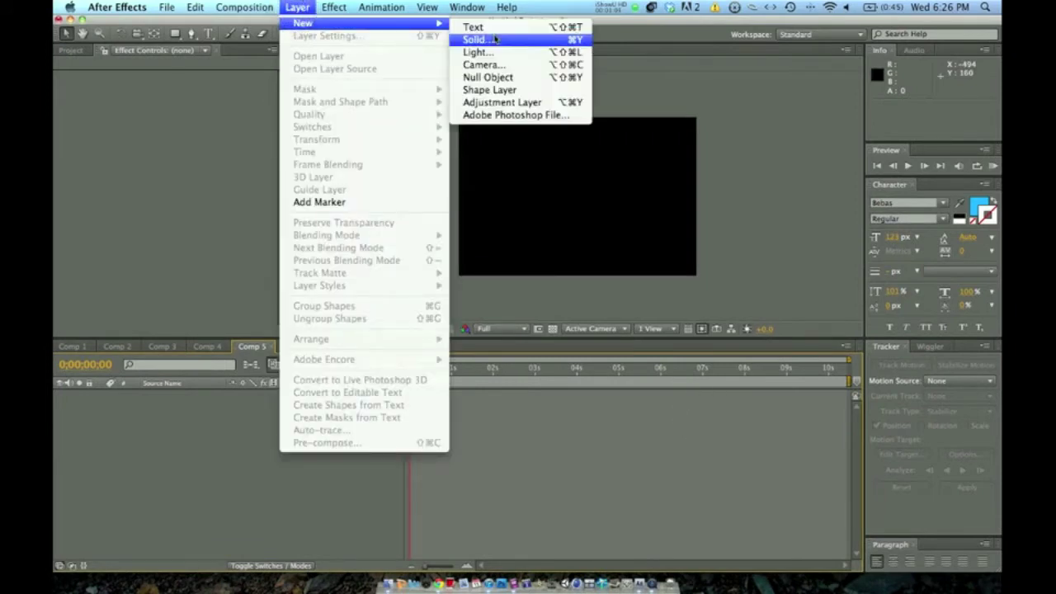
click(487, 38)
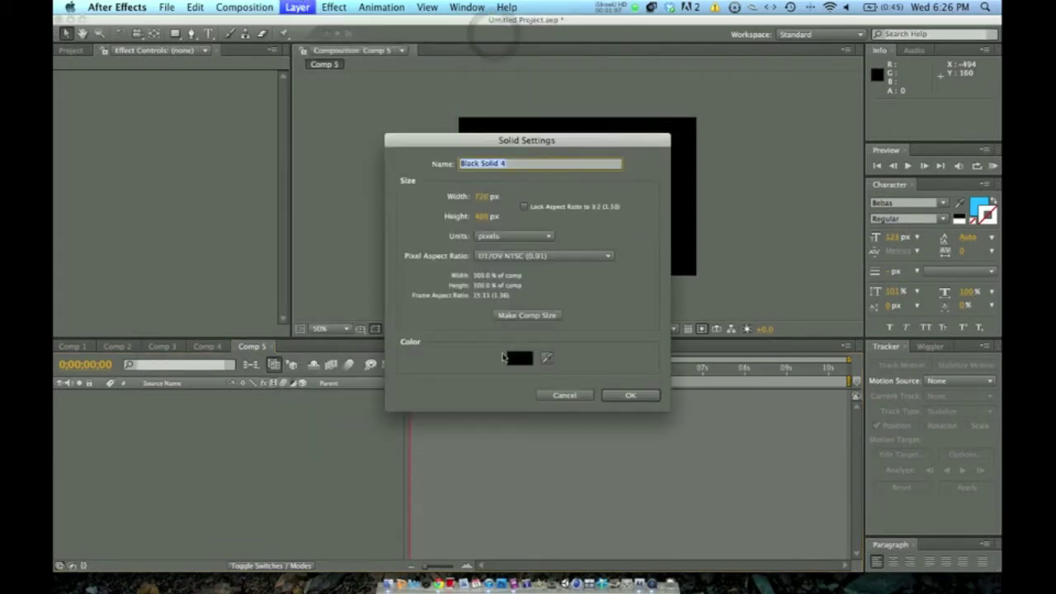
click(629, 396)
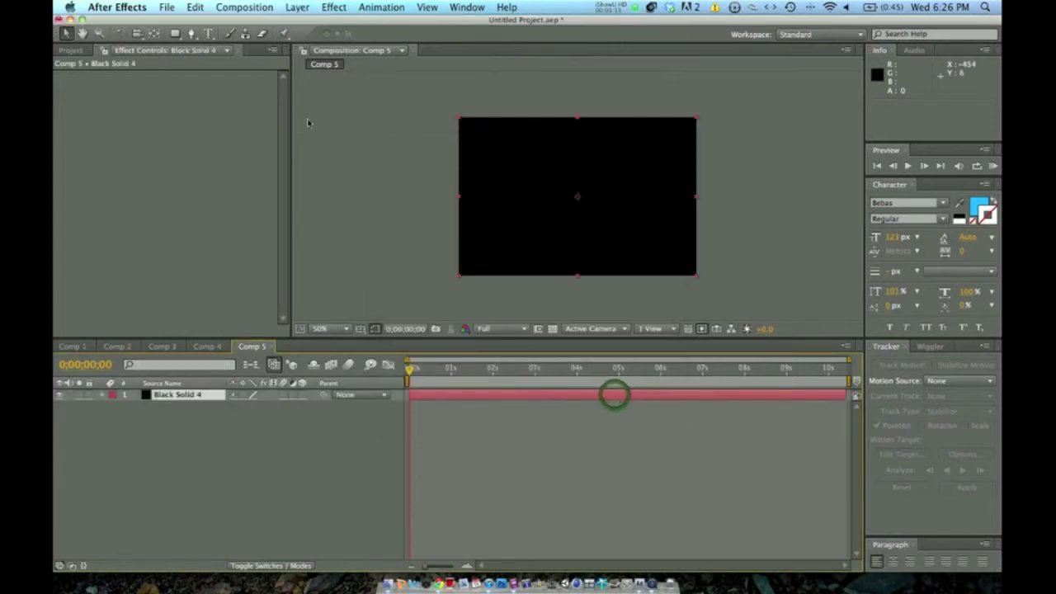
Add a new shape layer and draw a rectangle on it with the Rectangle tool
click(297, 7)
mouse_move(330, 23)
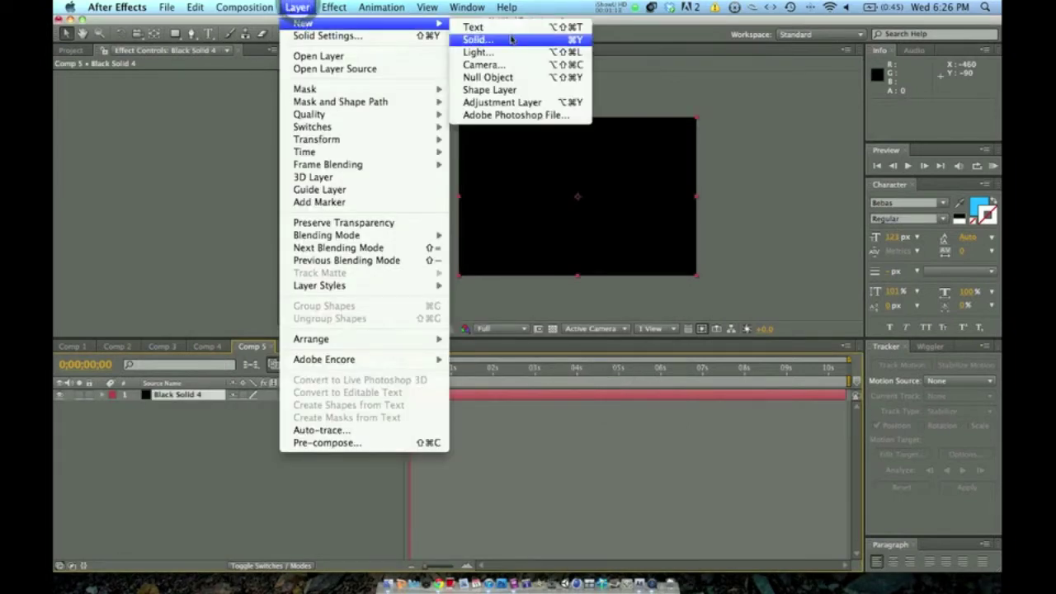
click(511, 89)
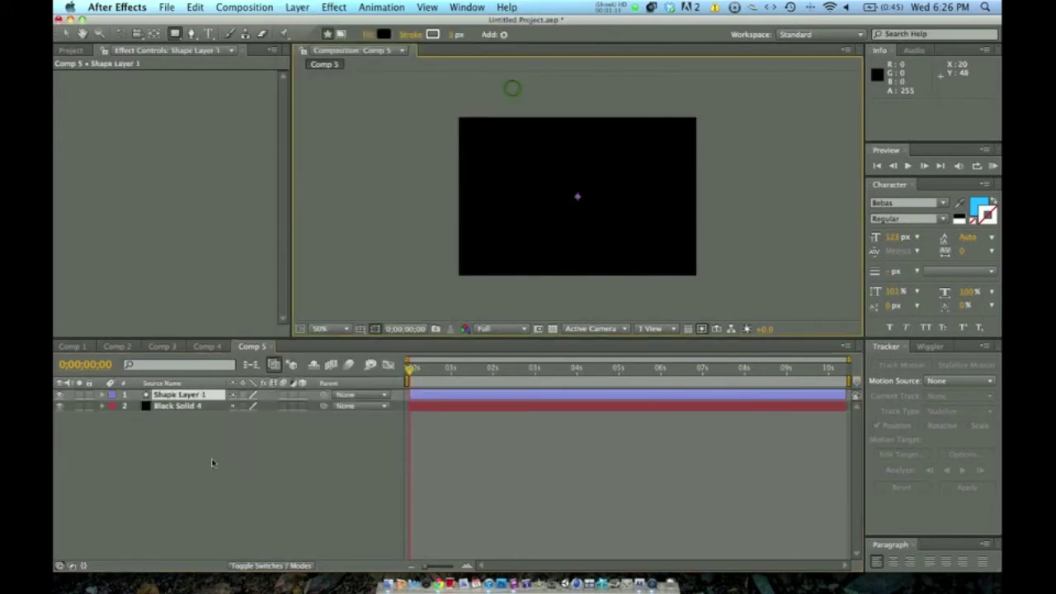
mouse_move(175, 33)
mouse_down()
mouse_move(201, 48)
mouse_move(176, 33)
mouse_up()
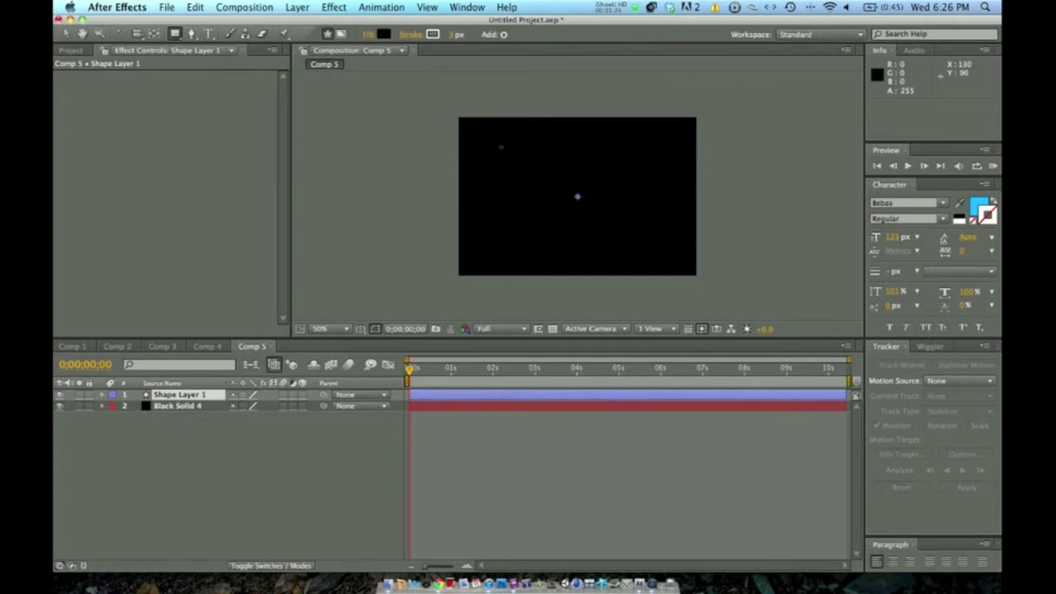
drag(485, 142, 611, 255)
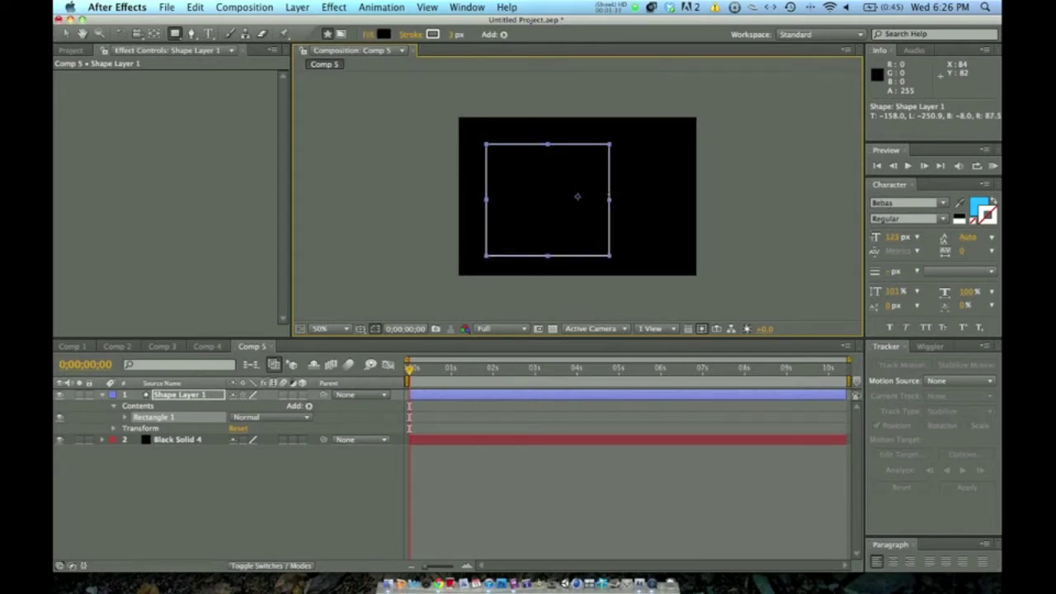
Centre the rectangle in the frame using Title/Action Safe guides, then hide the guides
click(68, 34)
click(363, 330)
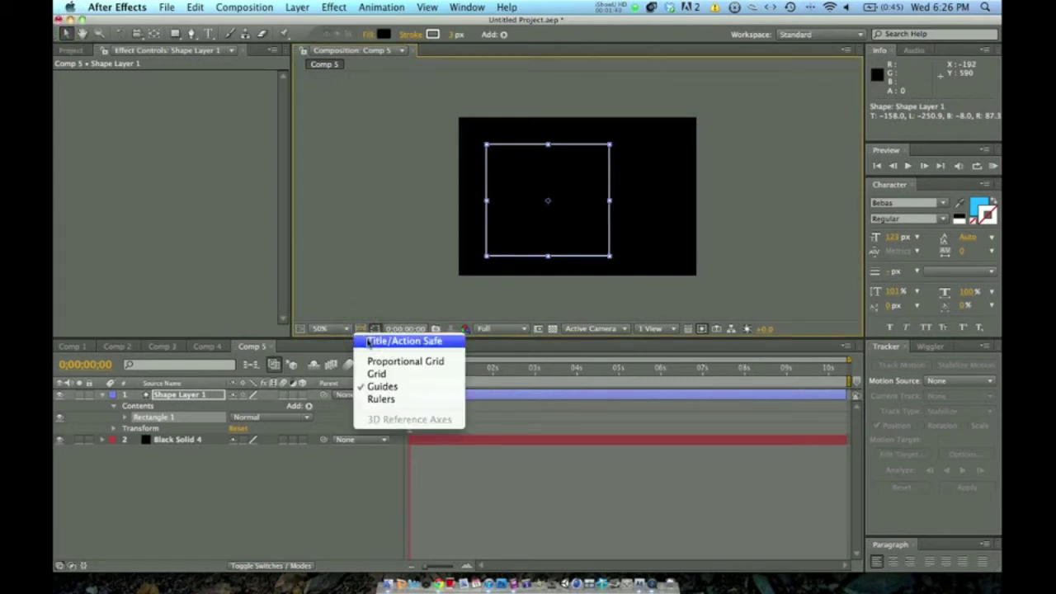
click(374, 342)
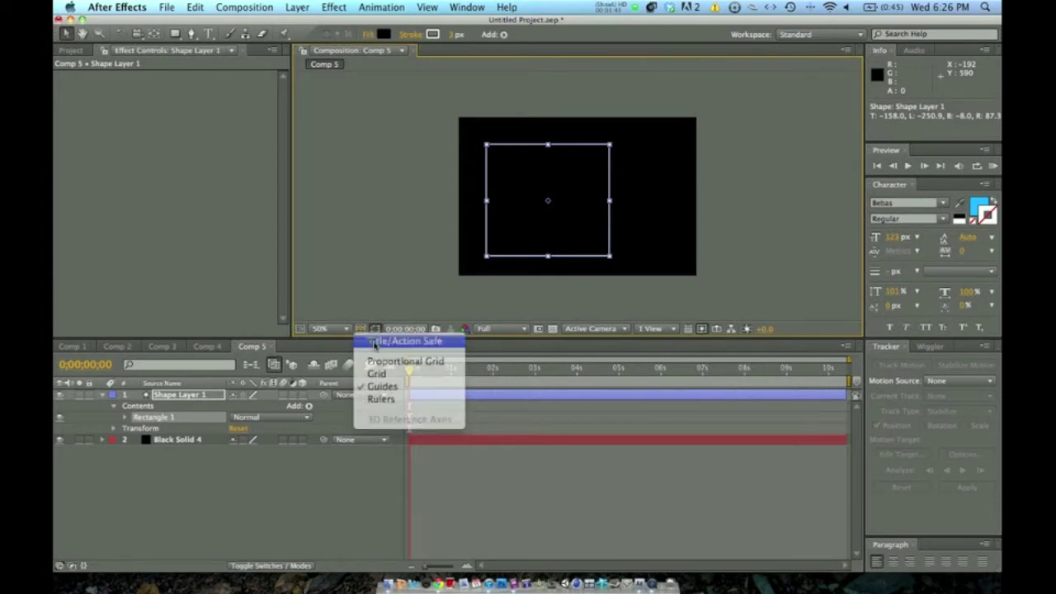
drag(576, 148, 605, 144)
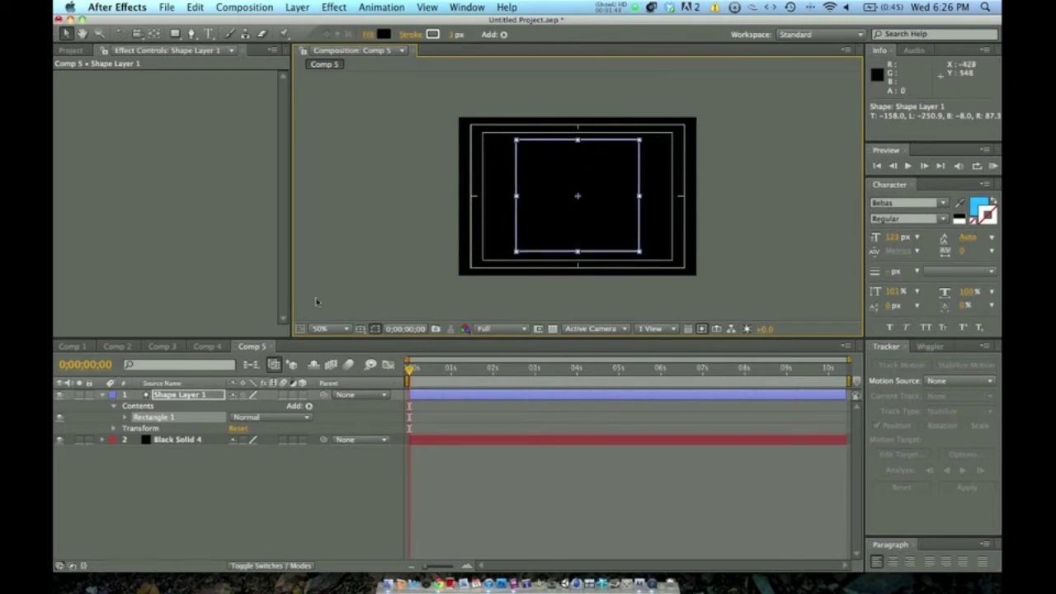
click(360, 329)
click(388, 341)
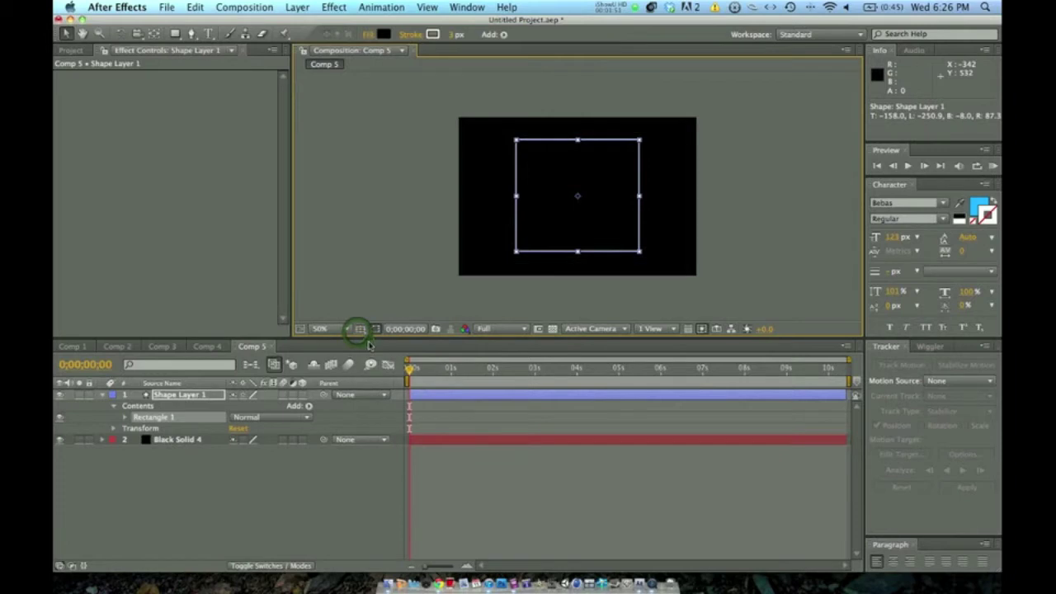
click(200, 394)
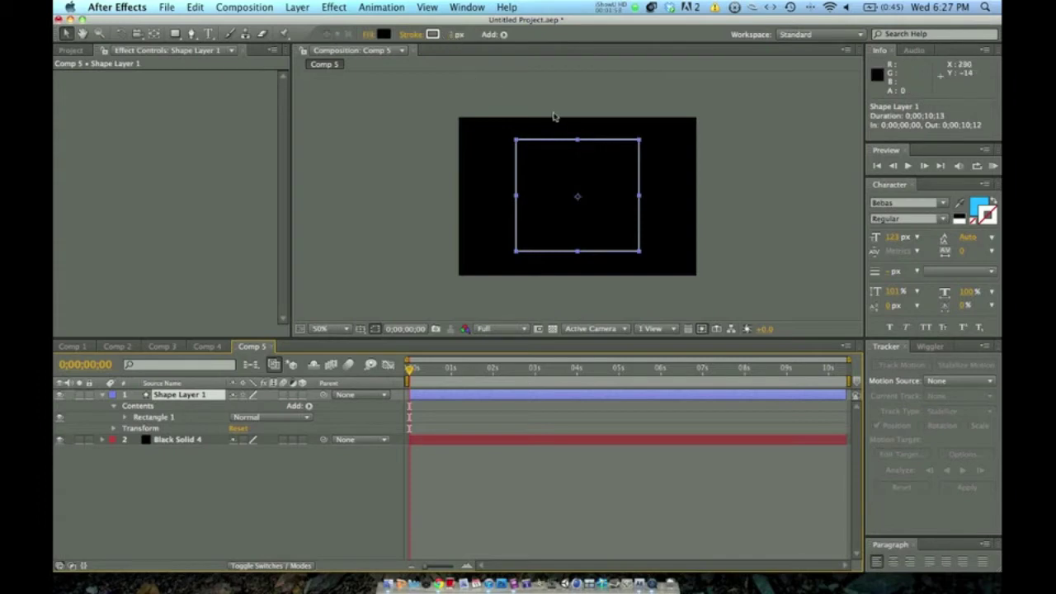
Keep the rectangle's stroke white, zoom to 100%, and increase the stroke width slightly
click(432, 34)
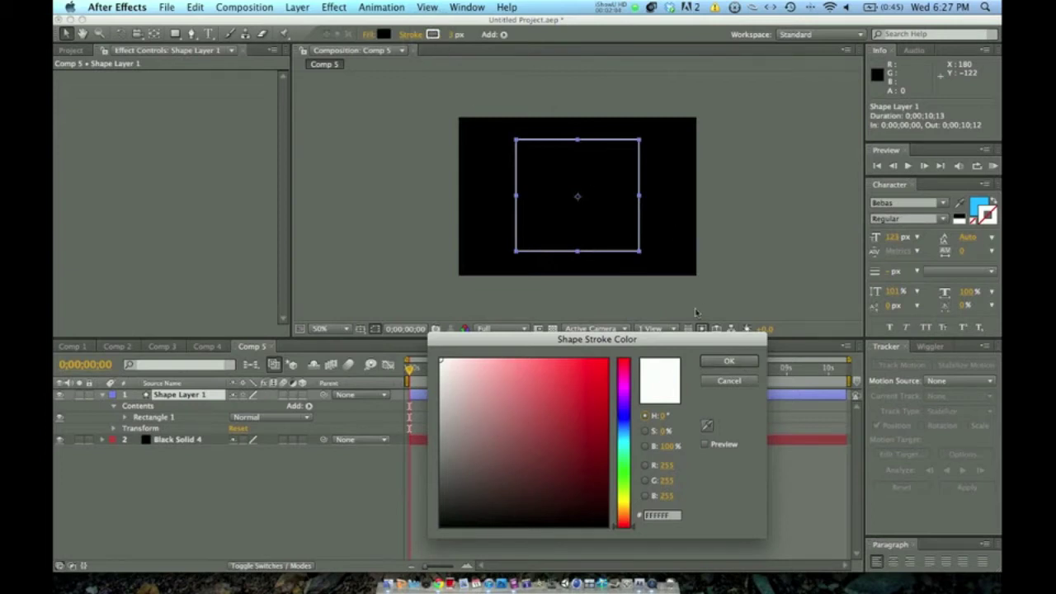
click(720, 365)
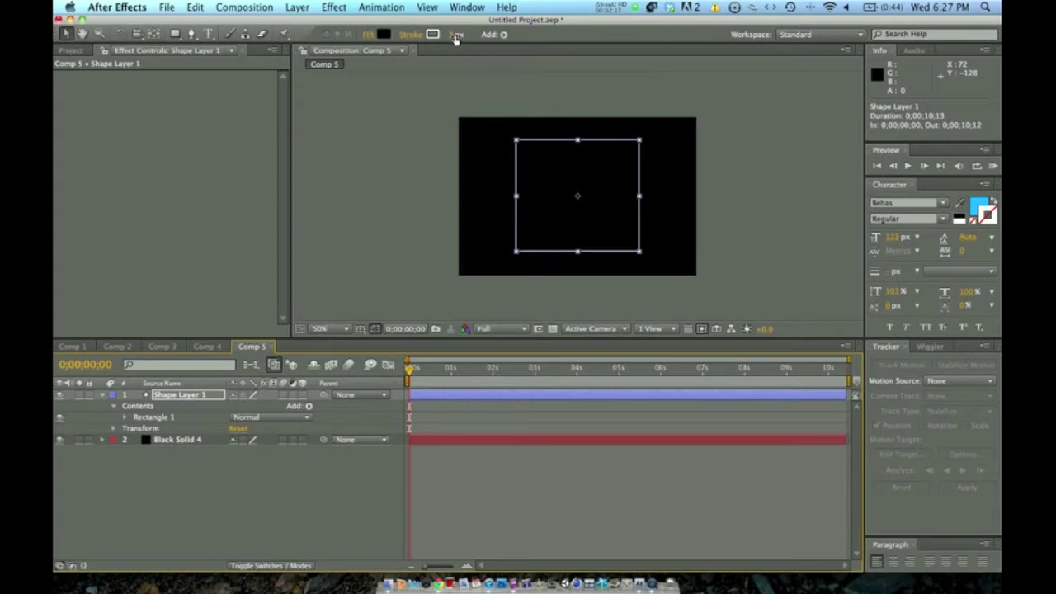
key(/)
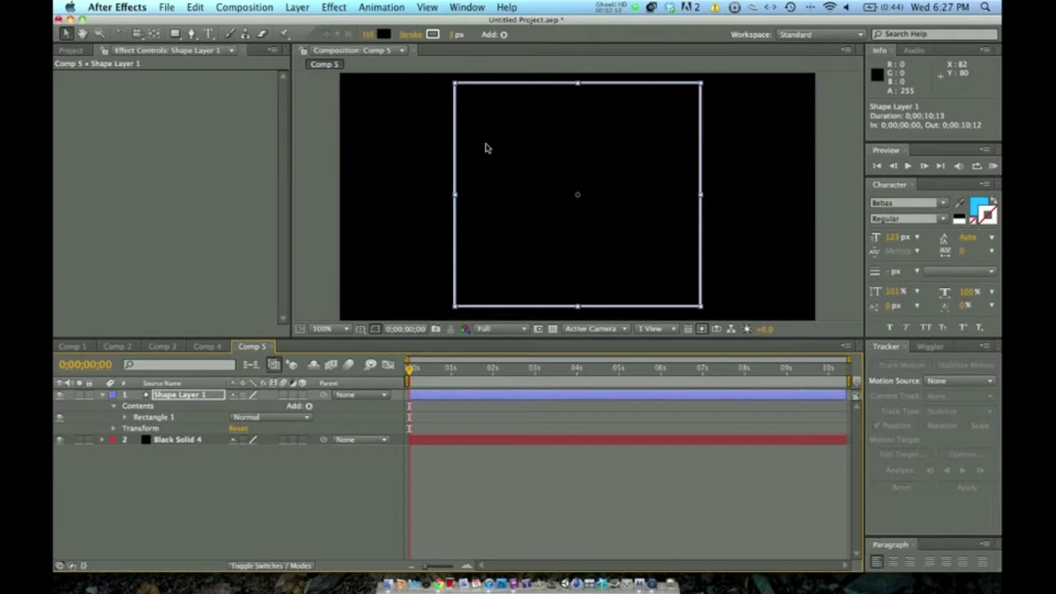
drag(452, 38, 455, 39)
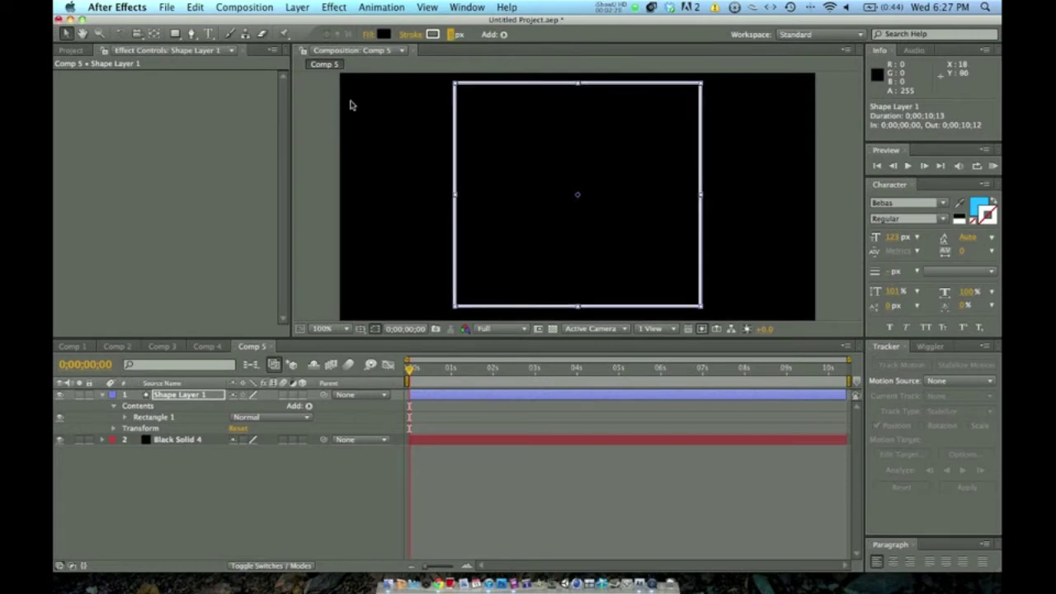
scroll(349, 104, down, 3)
scroll(350, 105, up, 1)
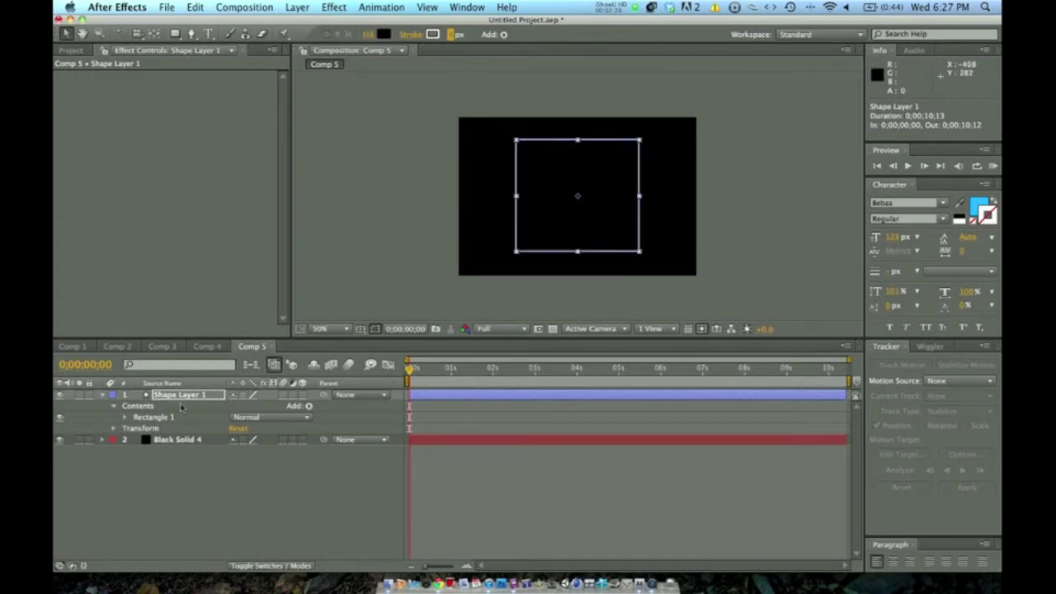
Pre-compose Shape Layer 1 into Shape Layer 1 Comp 2 with 'Move all attributes'
click(185, 443)
click(187, 396)
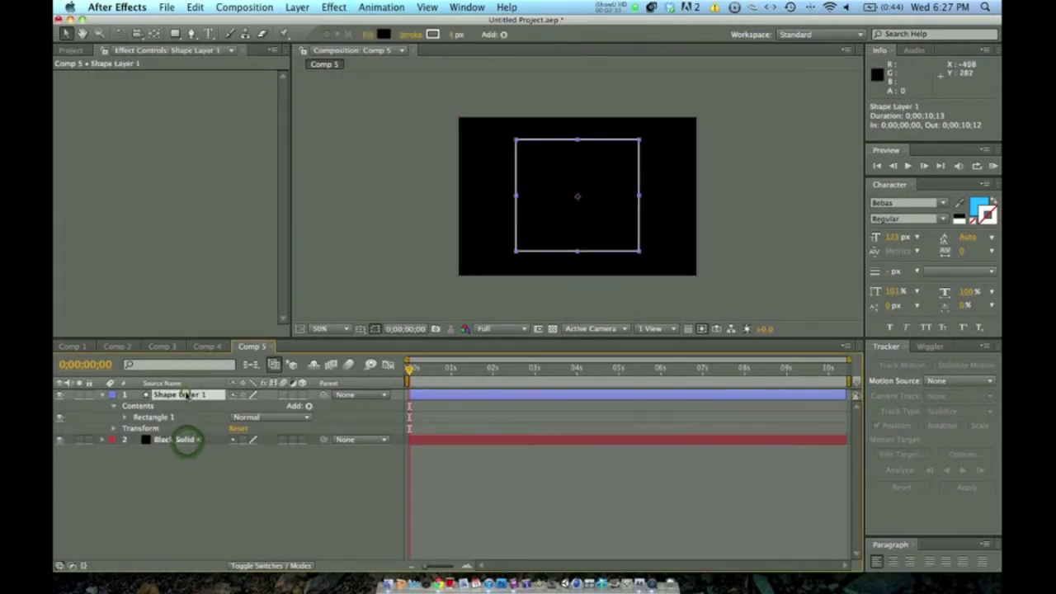
click(298, 7)
click(354, 439)
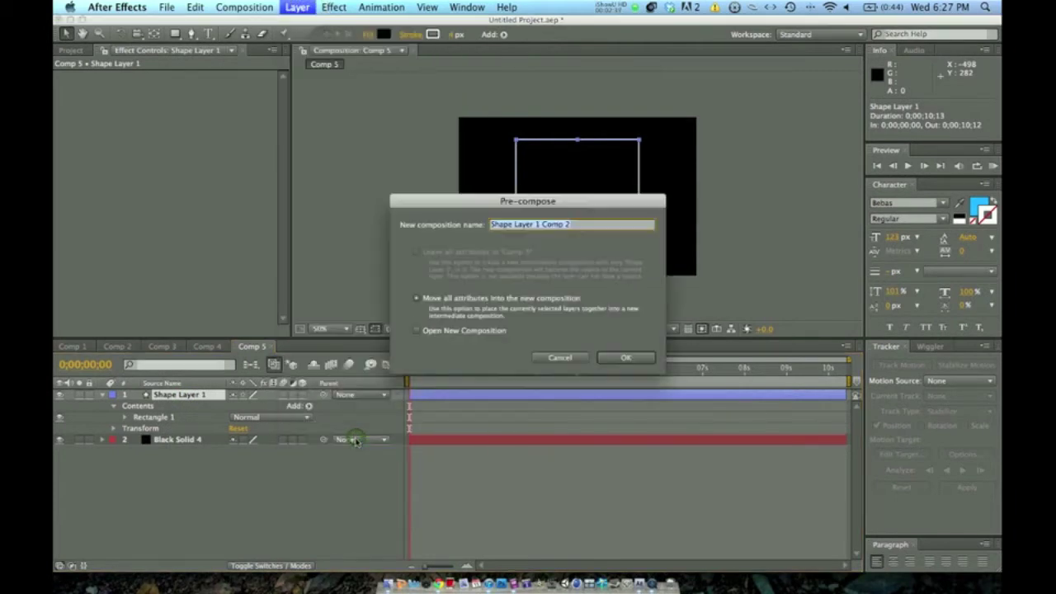
click(639, 360)
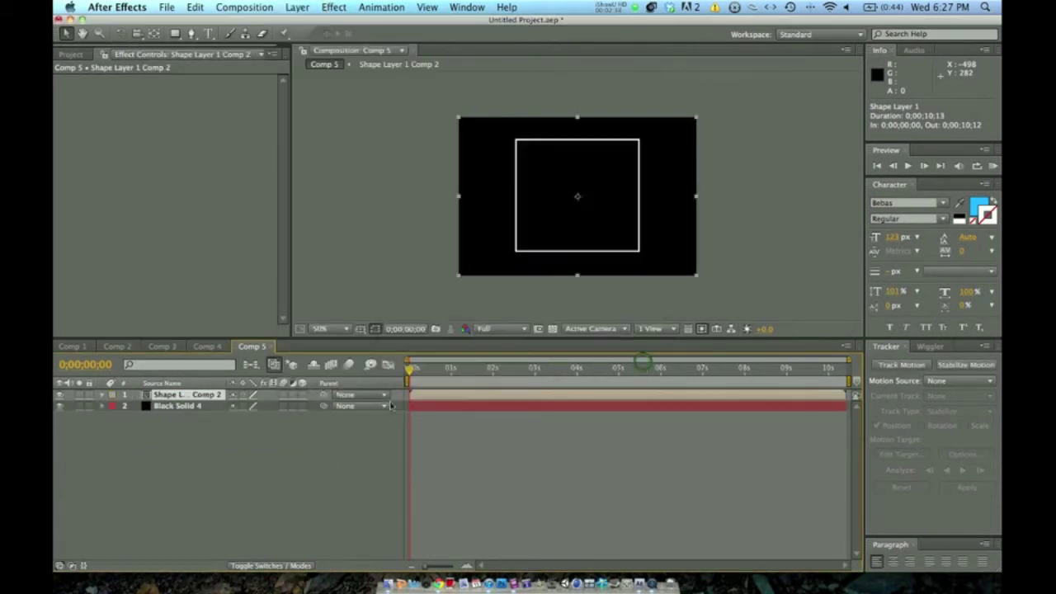
scroll(579, 240, up, 2)
scroll(579, 240, down, 1)
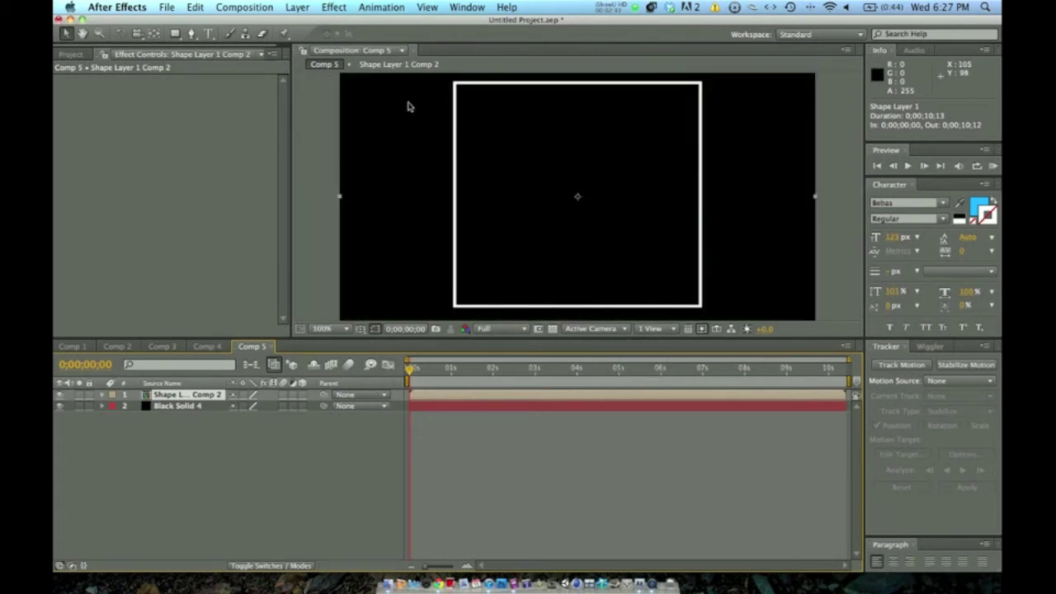
scroll(408, 105, down, 6)
scroll(437, 178, up, 1)
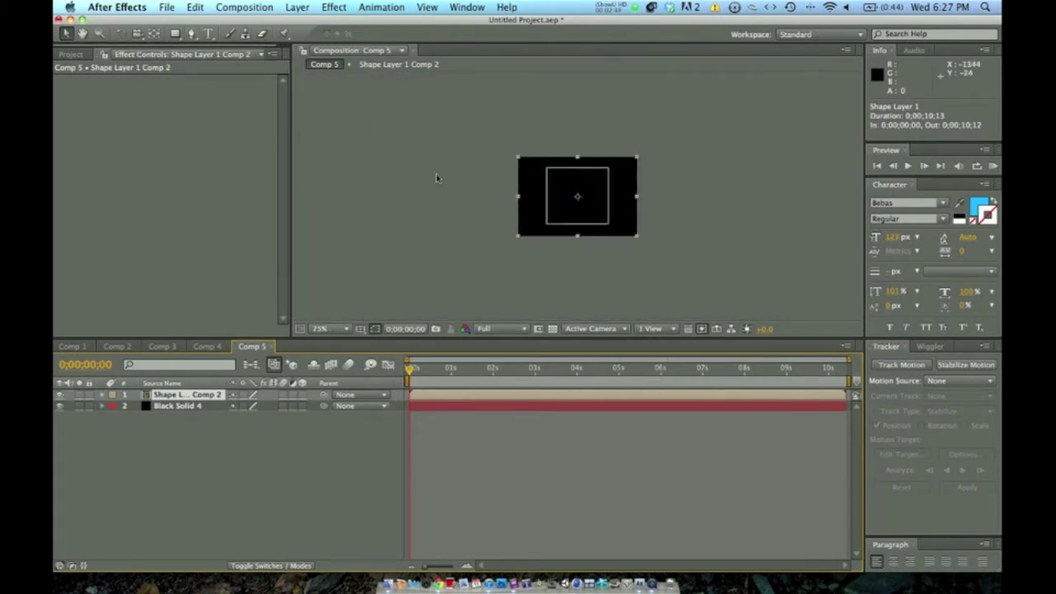
scroll(437, 177, up, 1)
Draw Mask 1 with the Pen tool along the square's corners, closing it at the top-left point
click(192, 33)
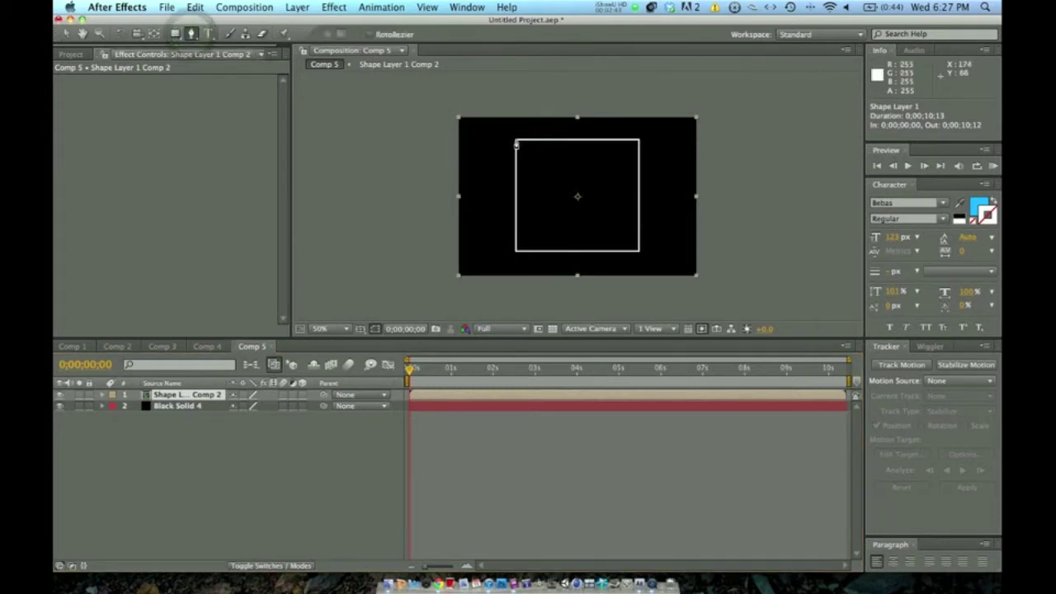
click(516, 141)
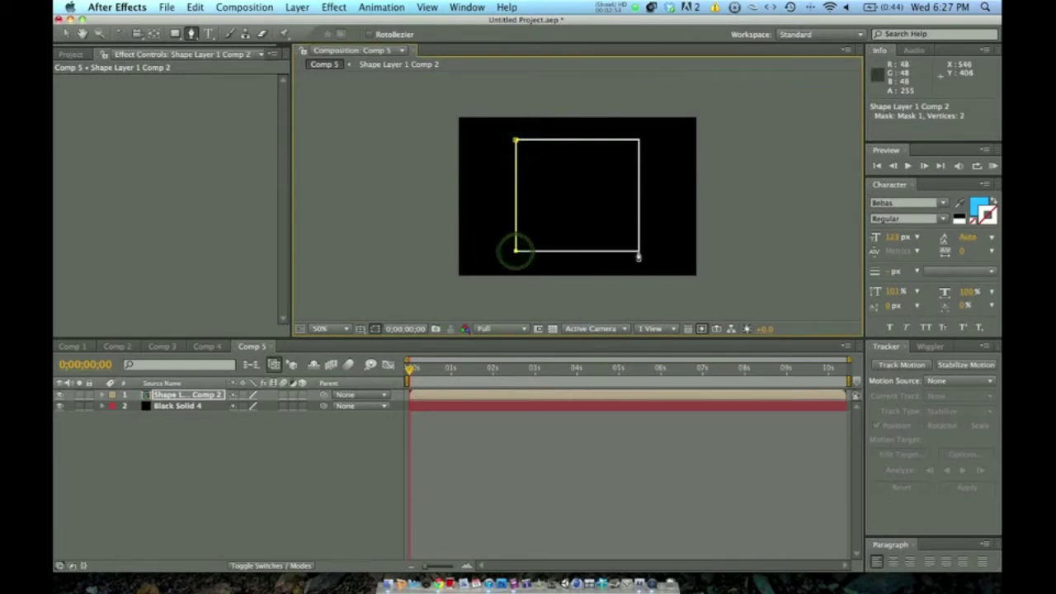
click(638, 250)
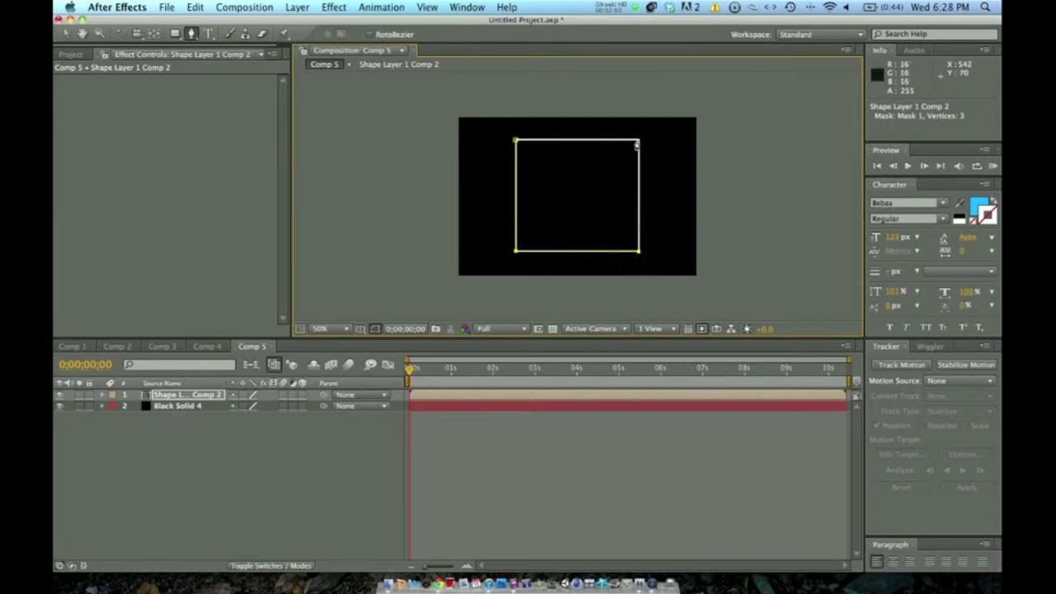
click(516, 141)
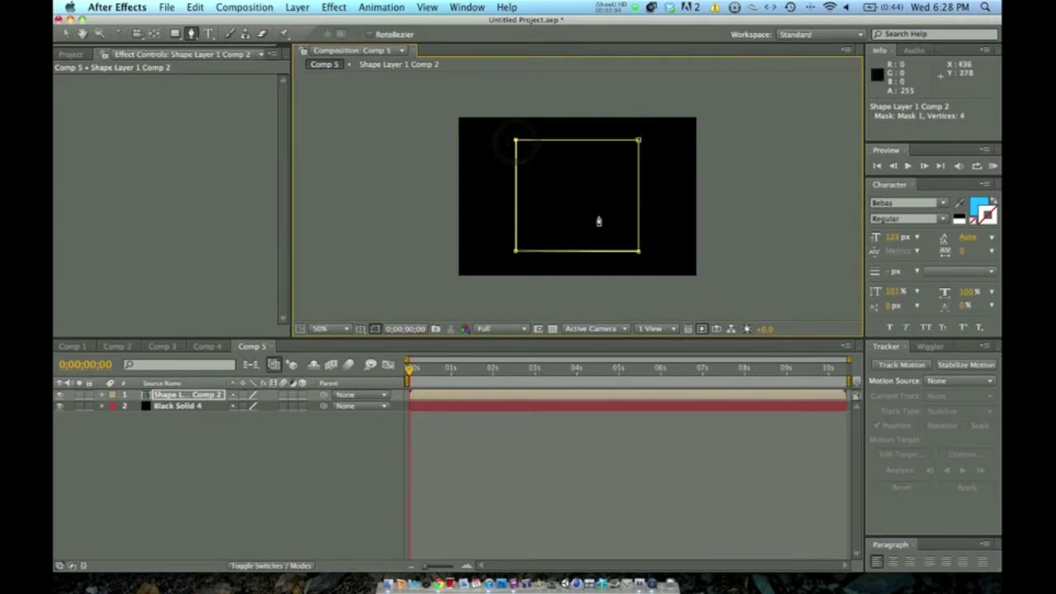
click(334, 8)
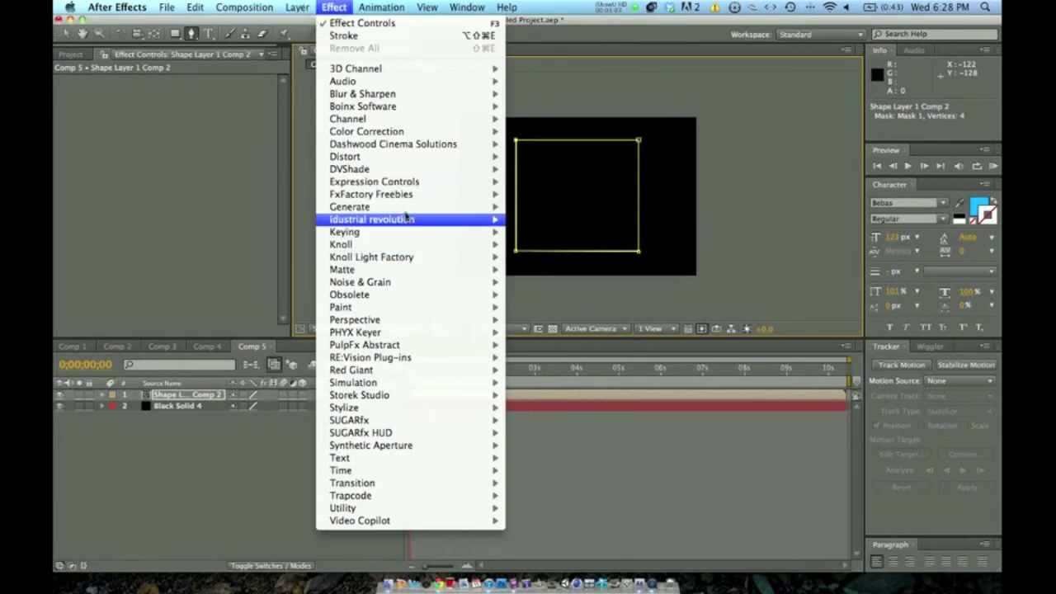
Apply the Generate > Stroke effect to Shape Layer 1 Comp 2 with Paint Style On Transparent
mouse_move(403, 210)
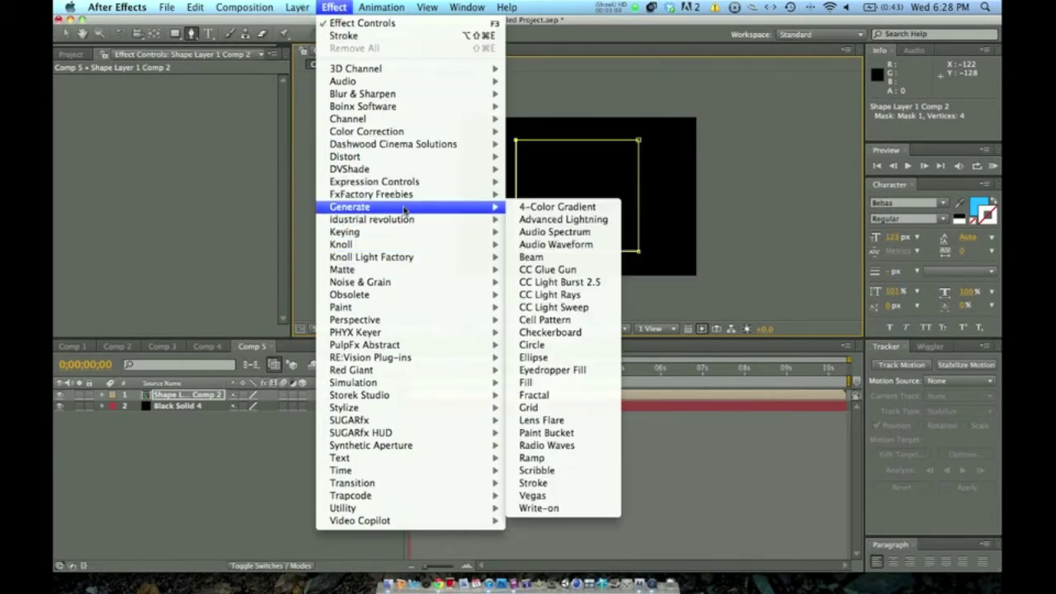
click(569, 484)
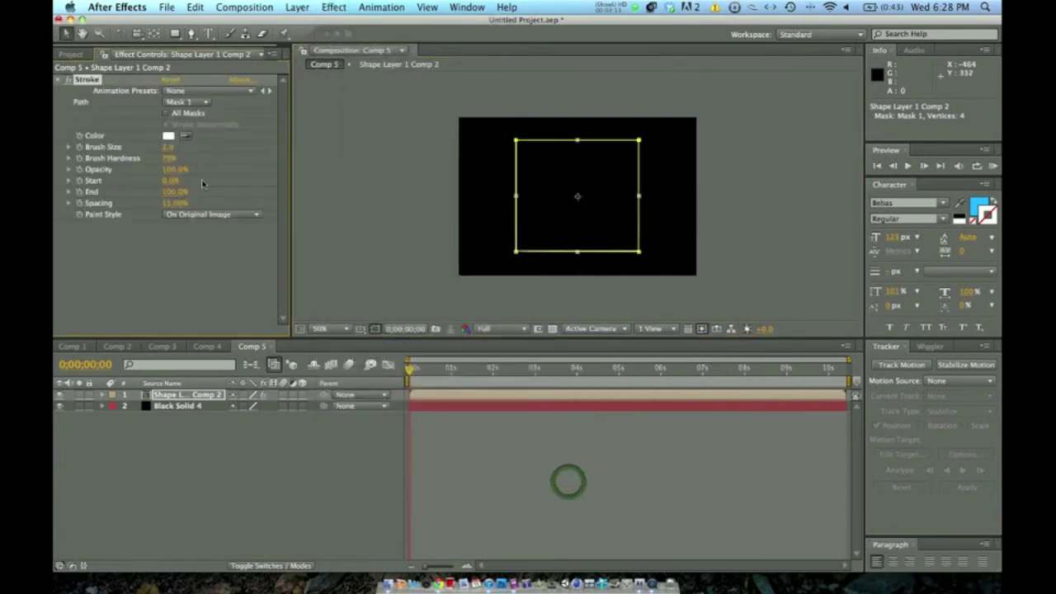
click(208, 216)
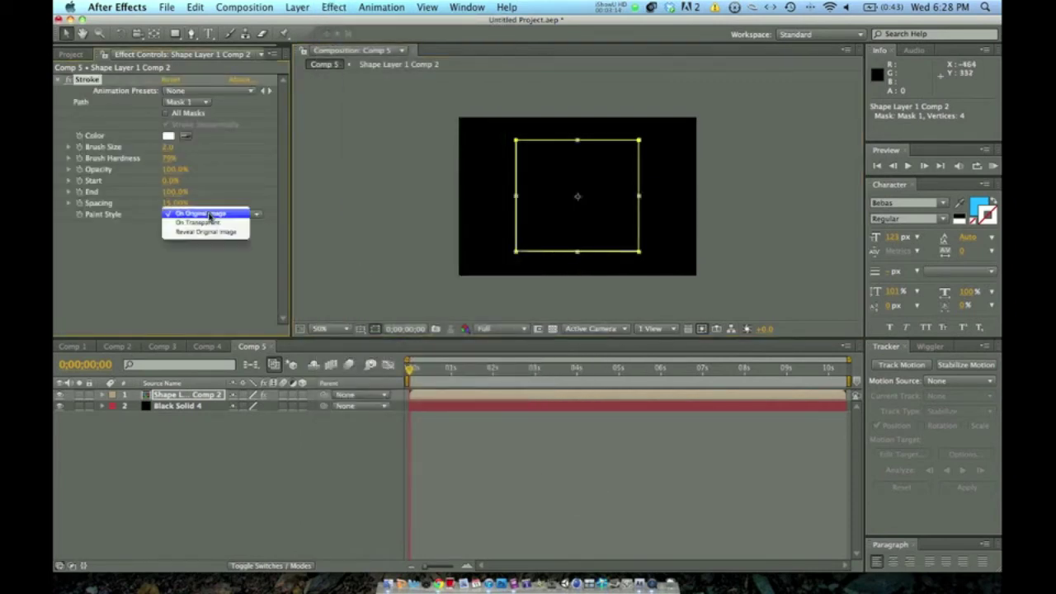
click(209, 225)
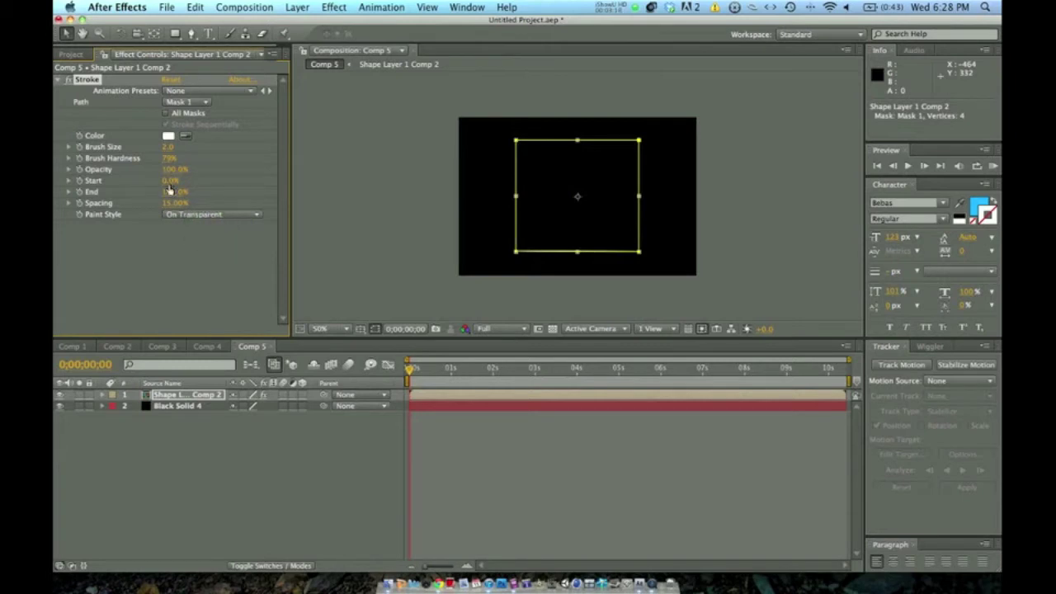
Test the stroke by scrubbing Start to about 82%, then reset Start to 0%
drag(168, 180, 198, 180)
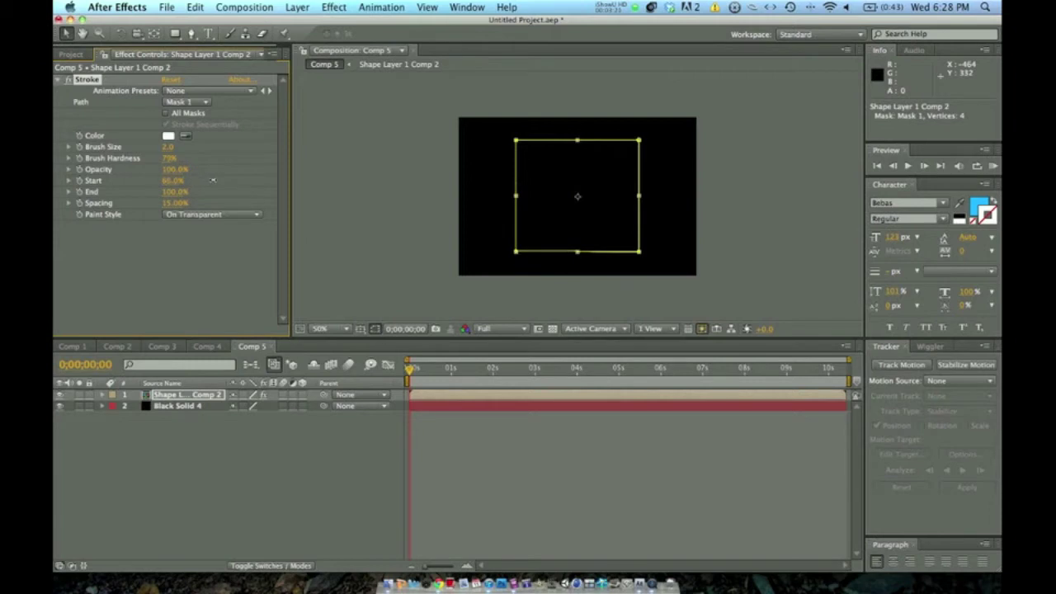
drag(202, 179, 192, 174)
drag(199, 176, 175, 178)
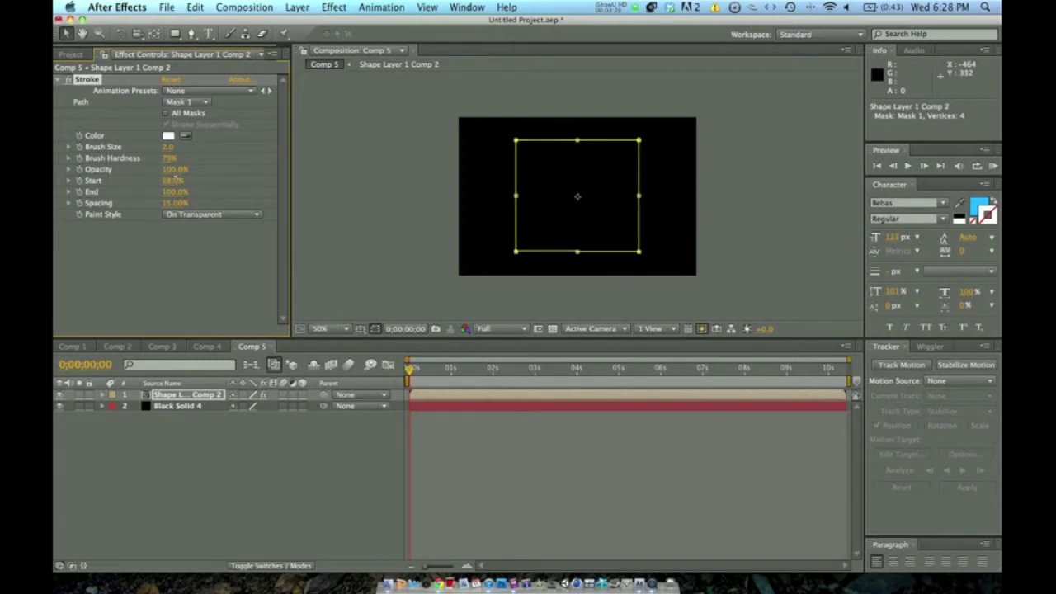
click(195, 406)
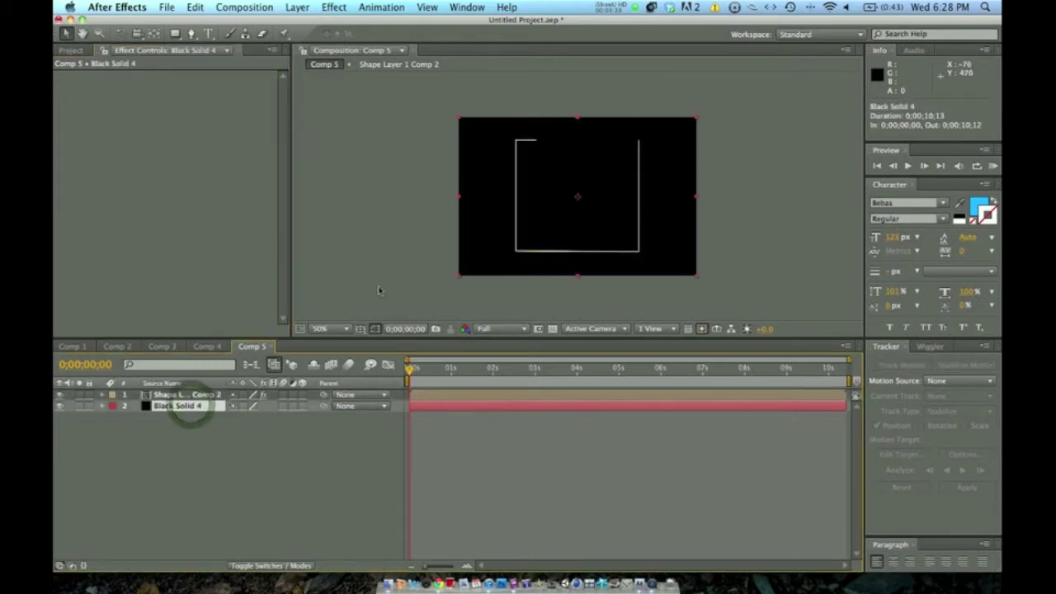
click(188, 395)
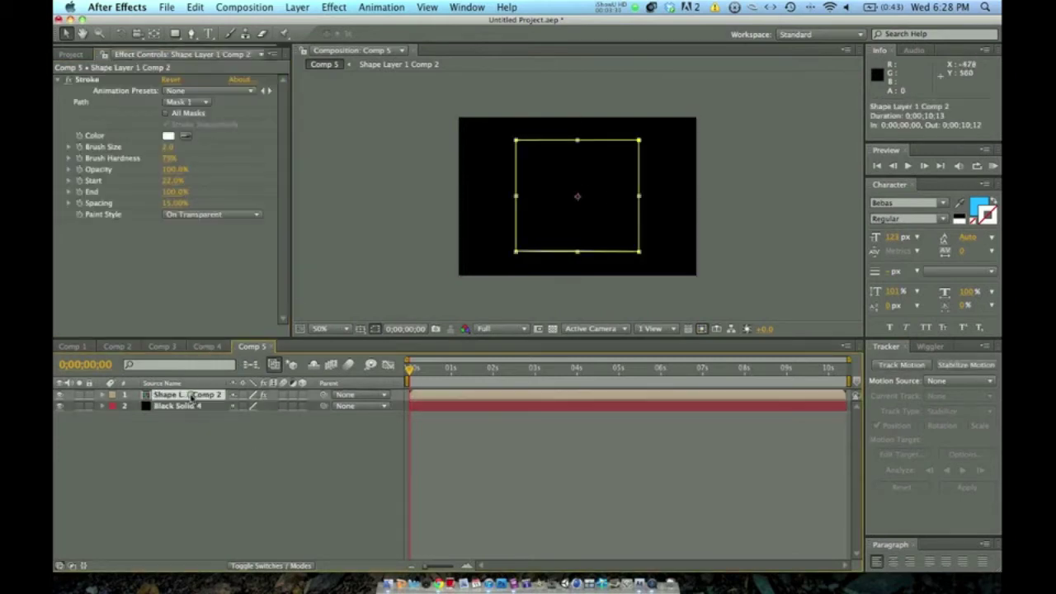
click(167, 179)
drag(167, 180, 186, 179)
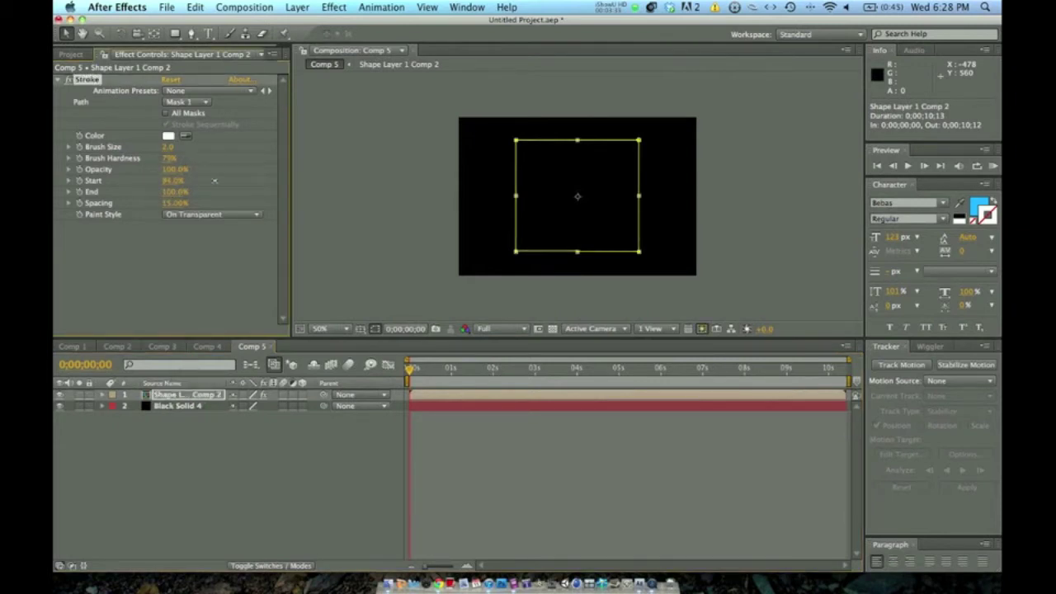
click(199, 407)
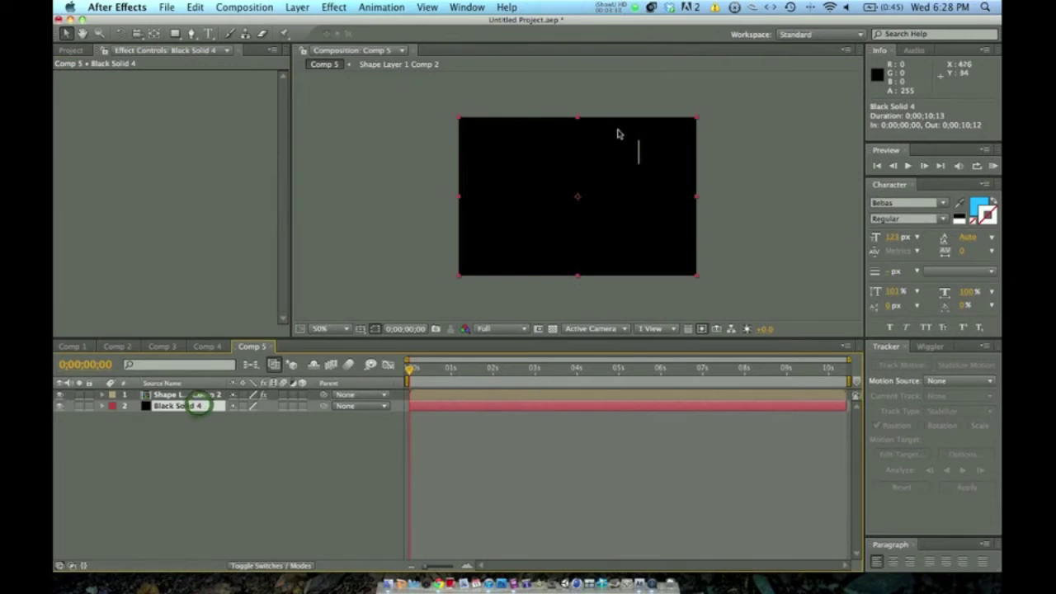
click(168, 396)
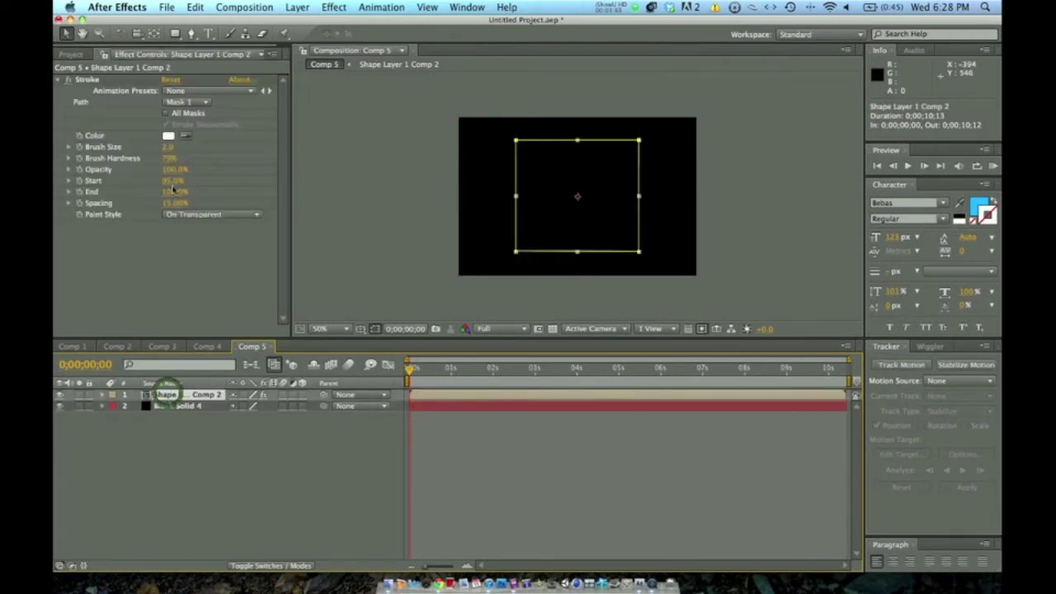
click(172, 180)
drag(172, 180, 99, 179)
click(192, 407)
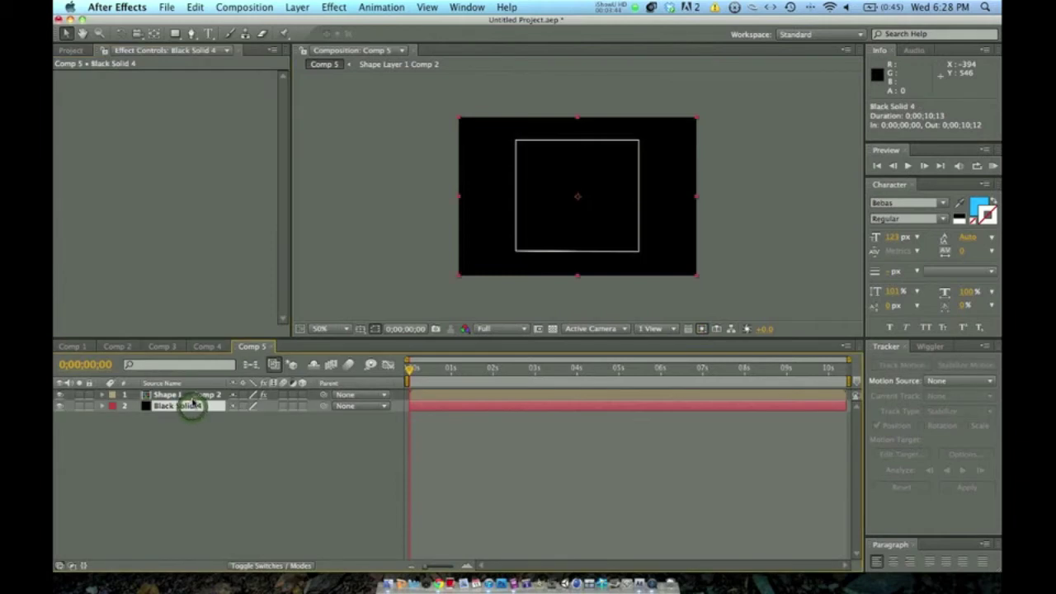
click(190, 397)
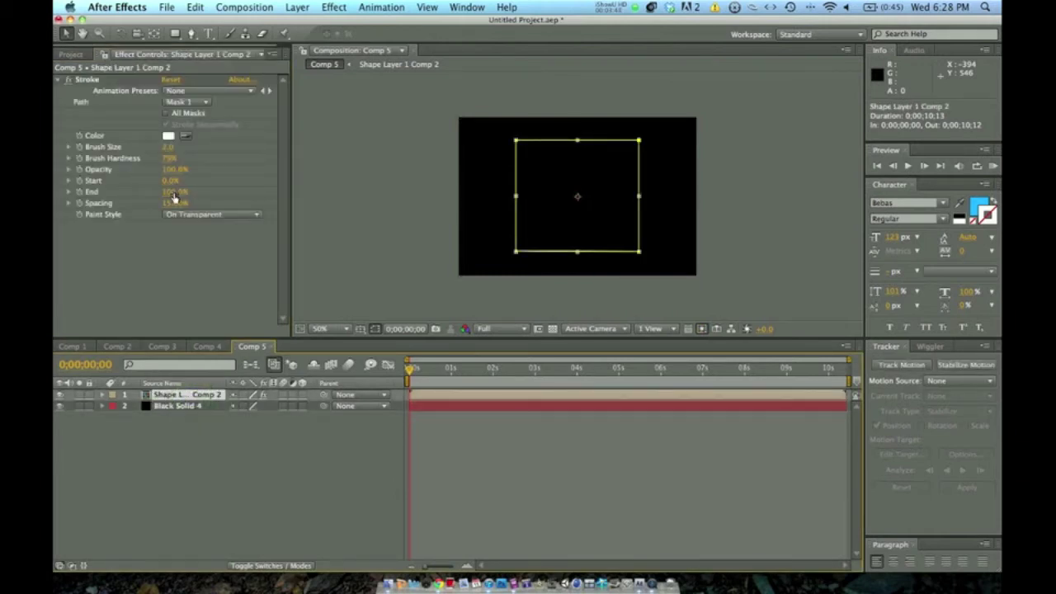
Trim the stroke End to about 50% and set Spacing to 0% for a solid line
drag(173, 192, 152, 193)
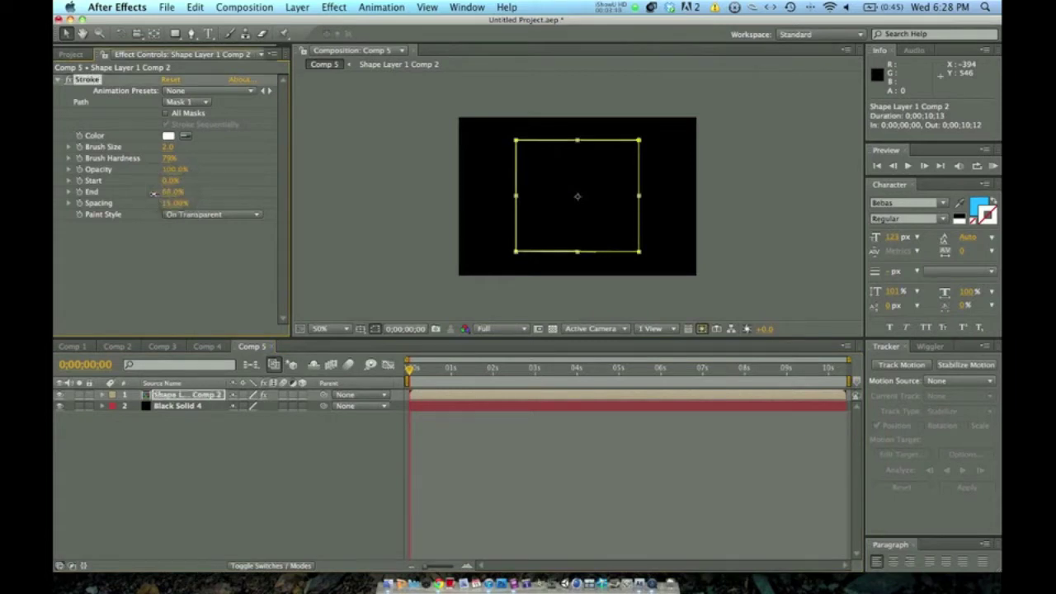
click(159, 405)
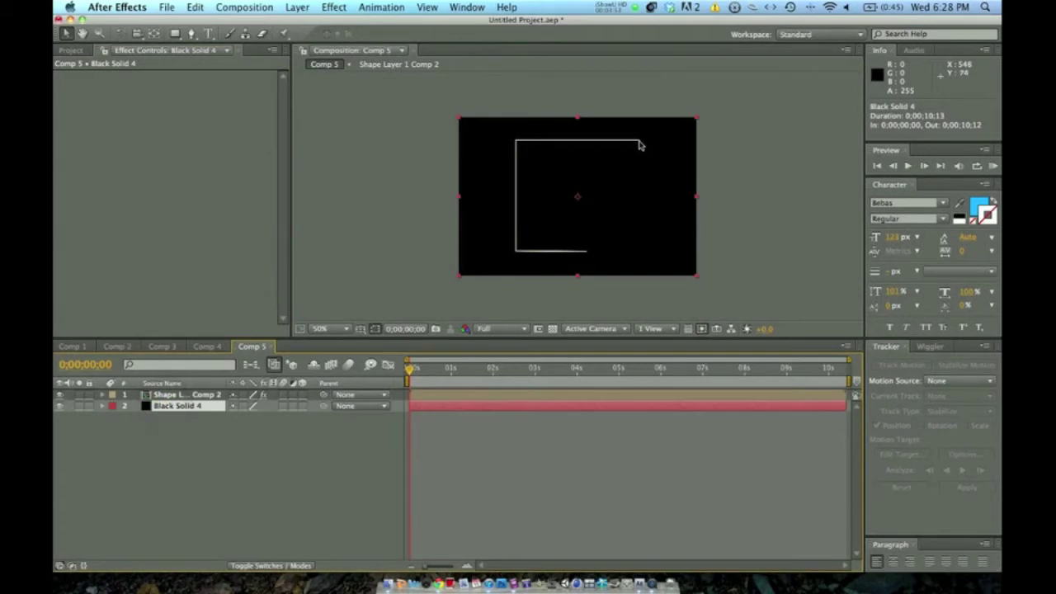
click(196, 395)
click(168, 202)
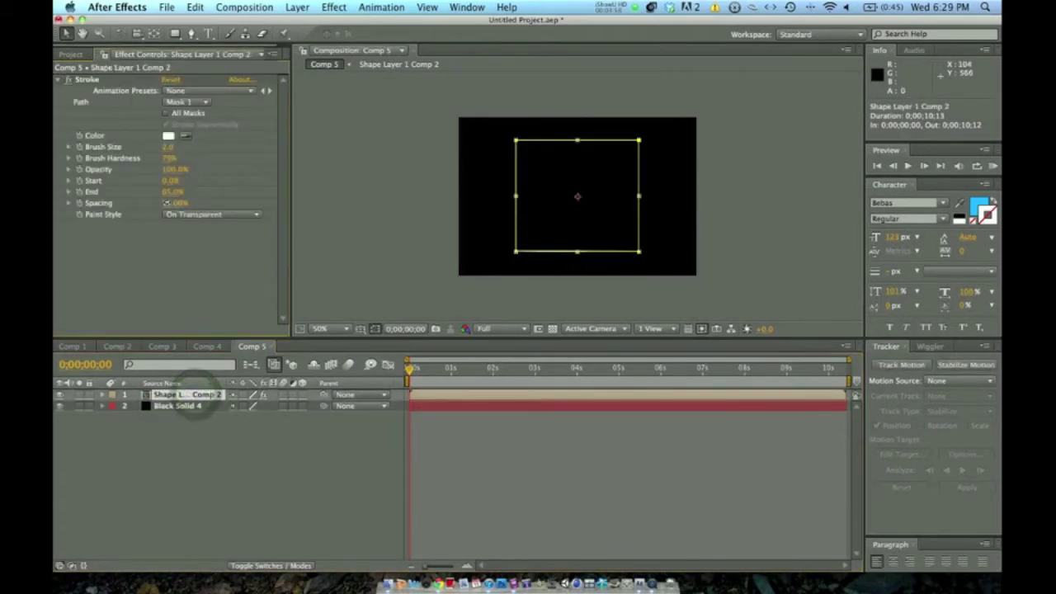
drag(197, 200, 135, 202)
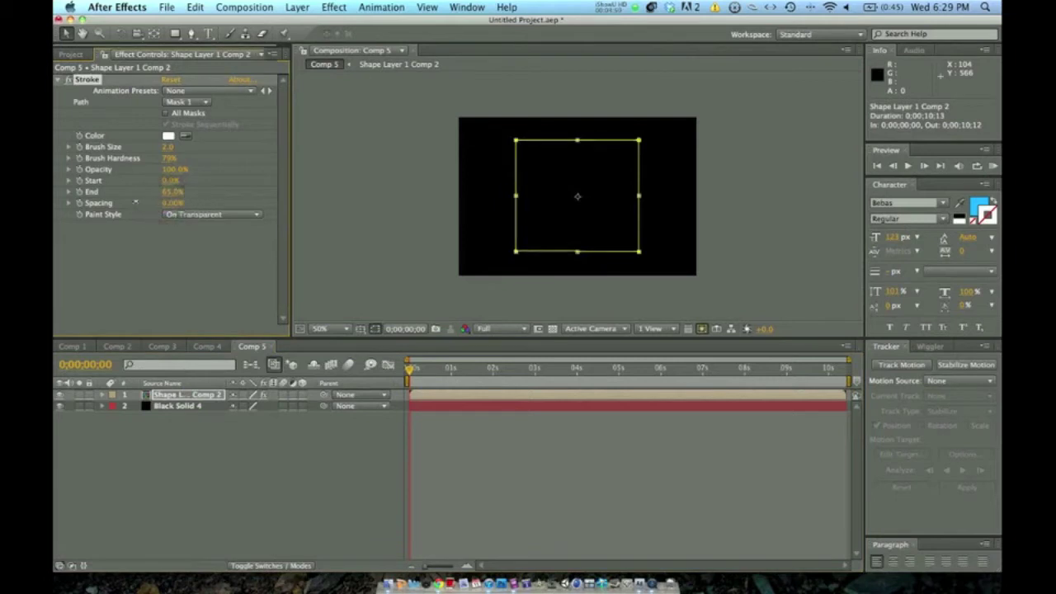
click(194, 406)
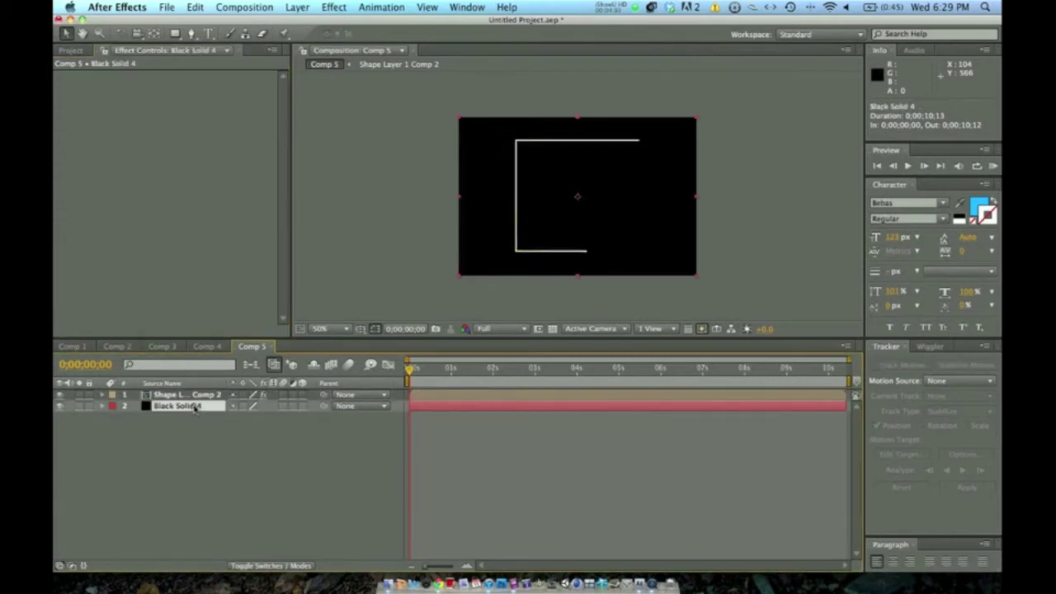
click(191, 396)
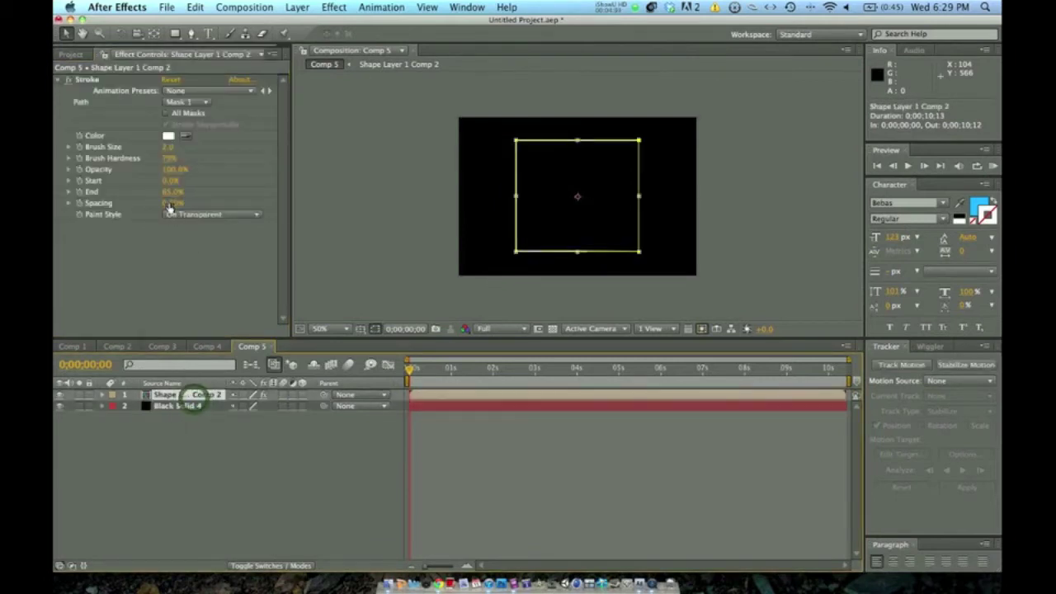
Scrub the stroke End from 0% back up to 100% so the full square draws
drag(169, 191, 216, 189)
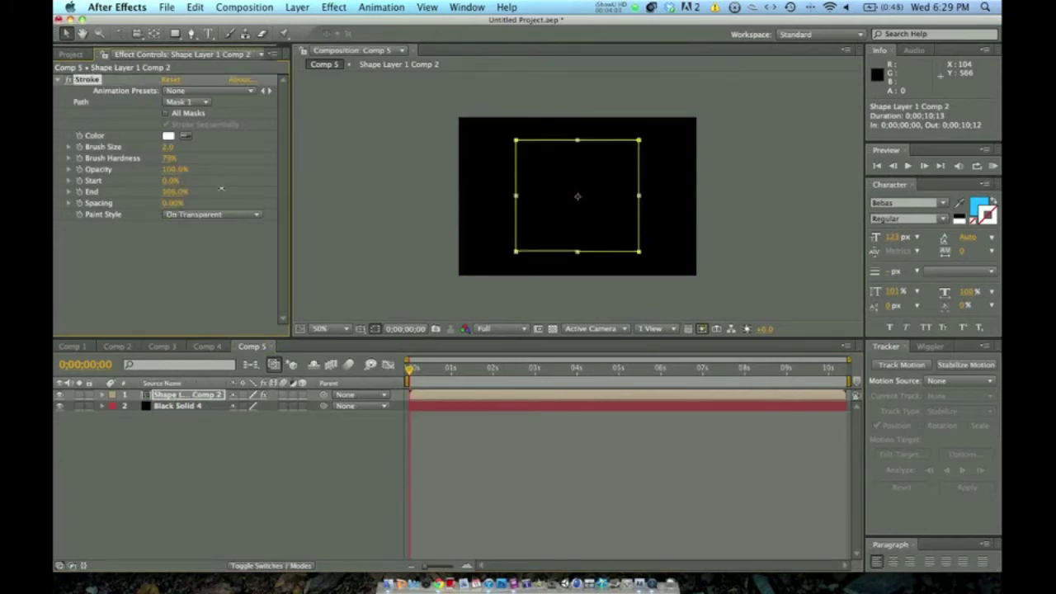
click(177, 406)
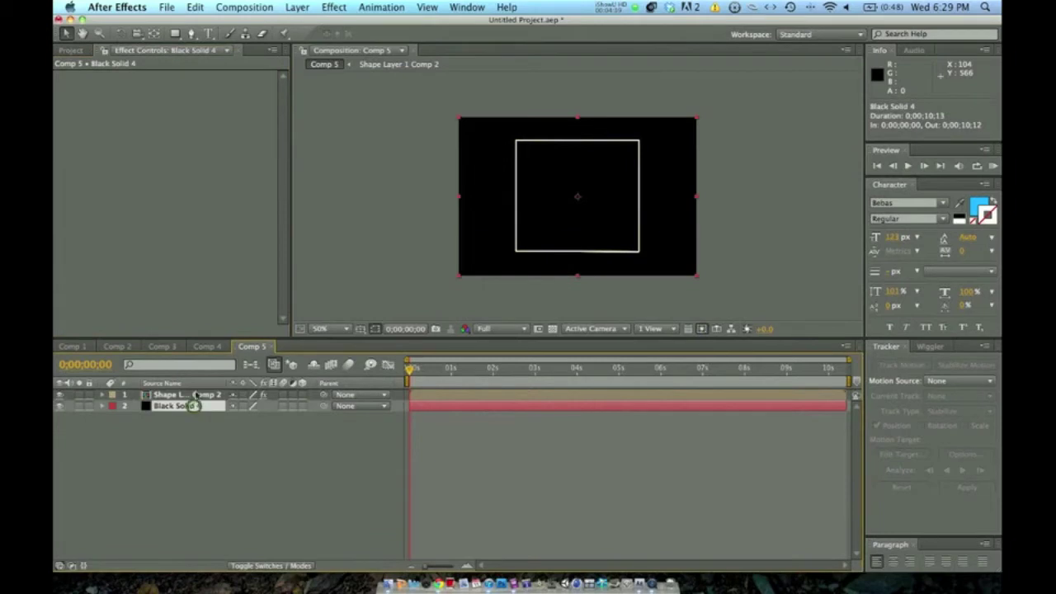
click(198, 395)
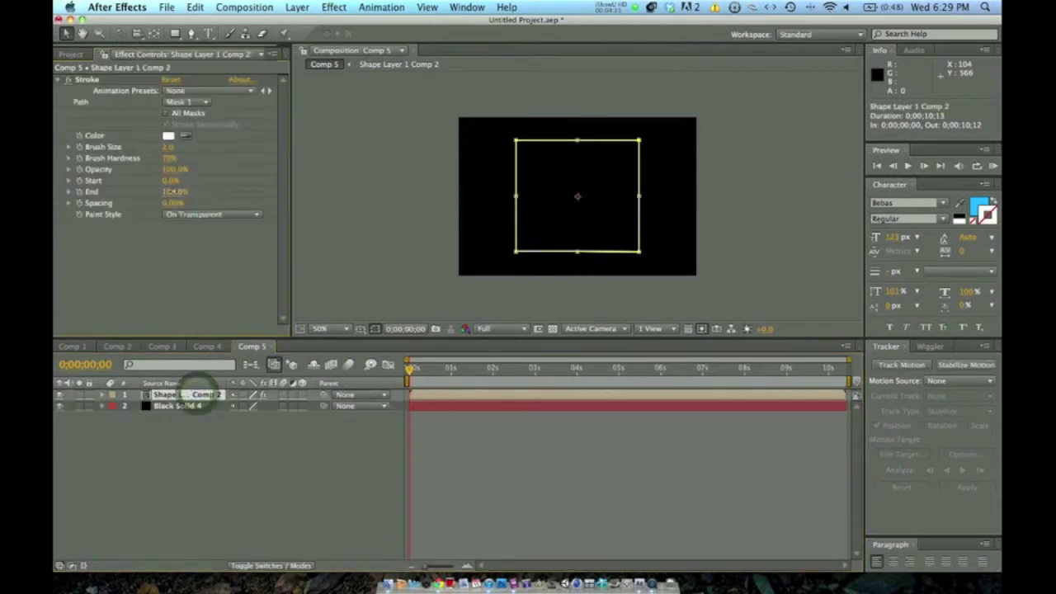
click(171, 191)
drag(136, 190, 92, 193)
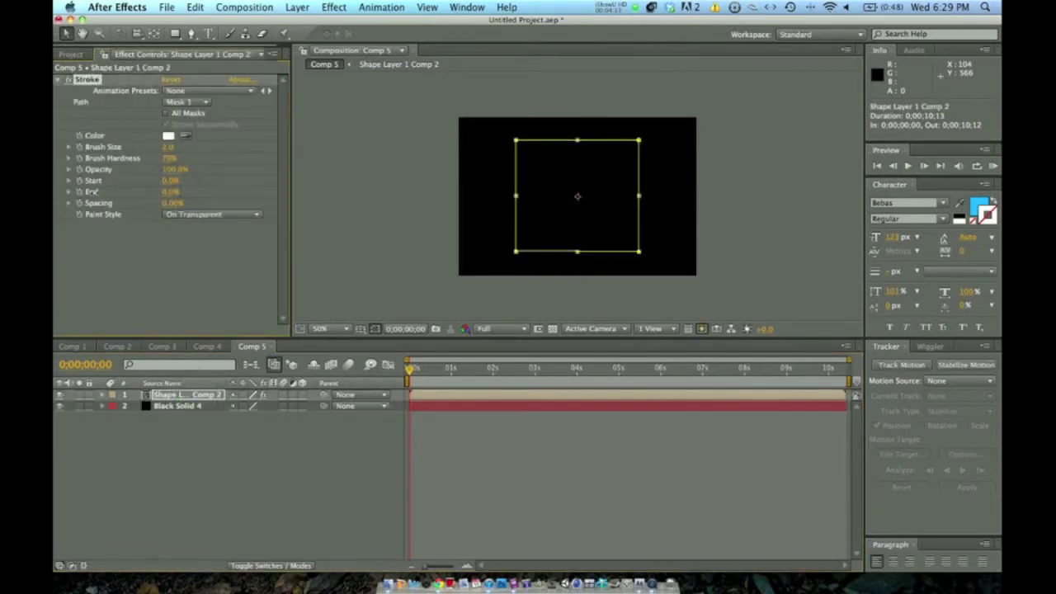
click(198, 407)
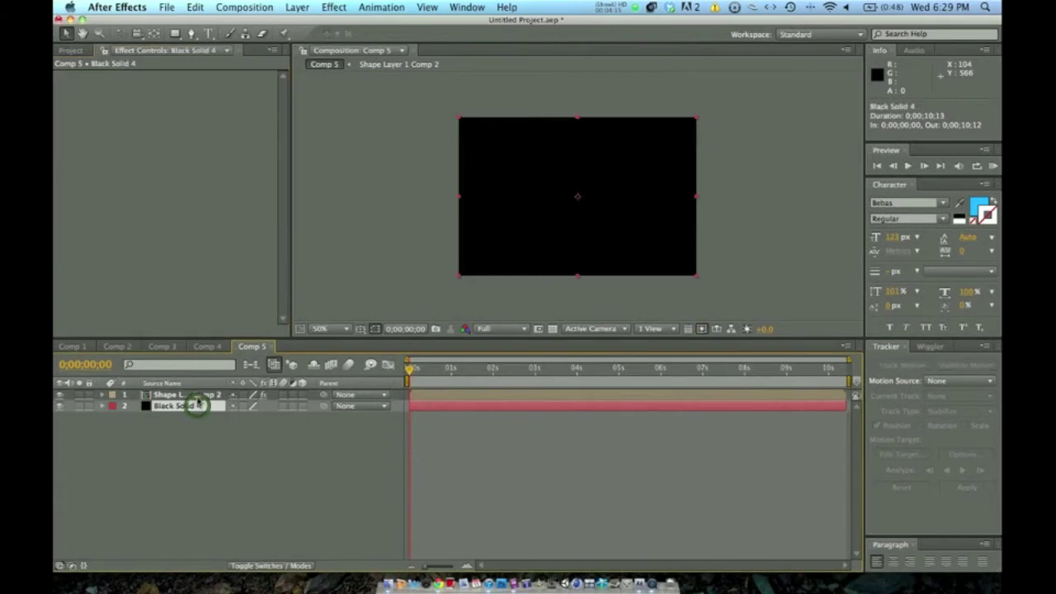
click(196, 395)
click(170, 191)
drag(170, 191, 205, 191)
click(198, 406)
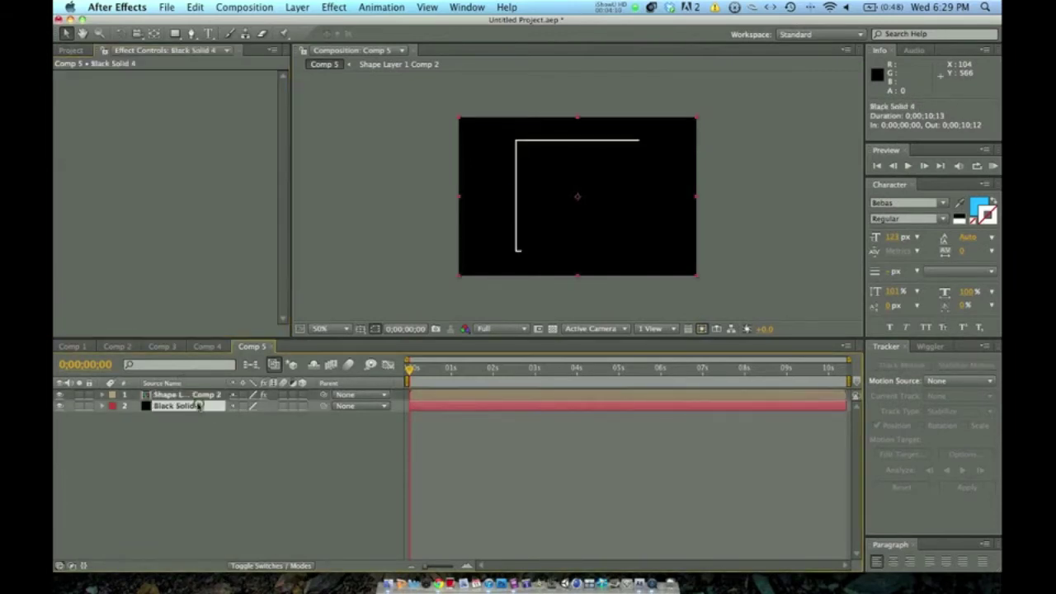
click(198, 395)
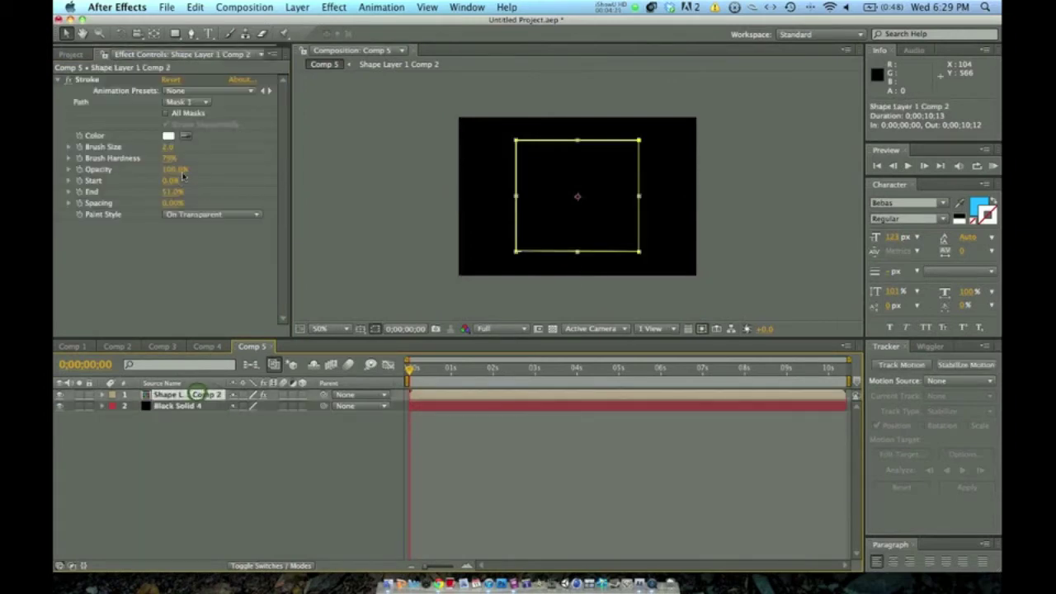
drag(170, 191, 206, 190)
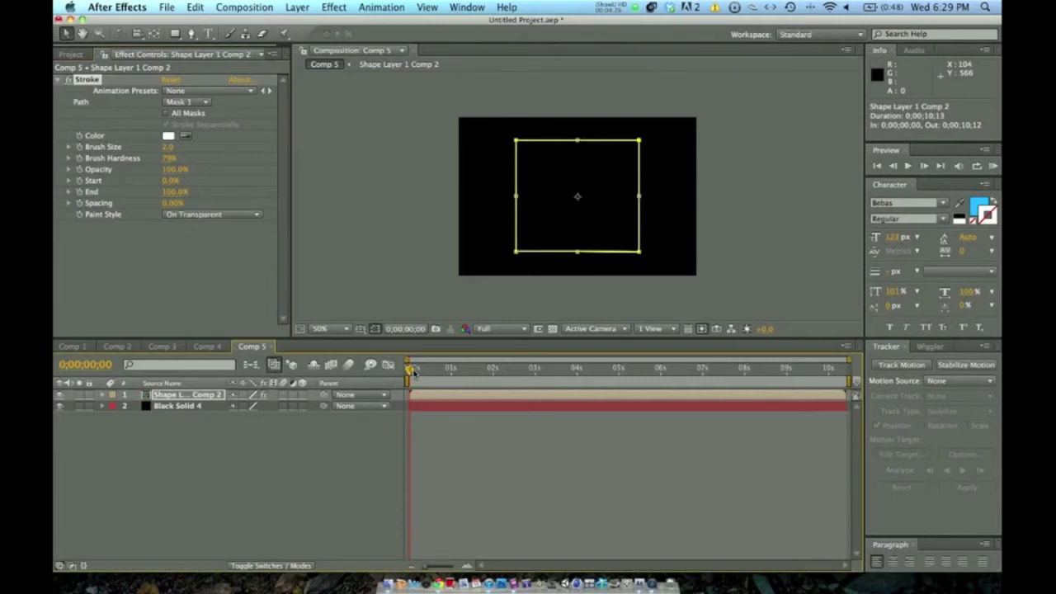
Set the playhead to 0;00;00;02 and add a new empty text layer, Text 1
click(189, 405)
click(418, 368)
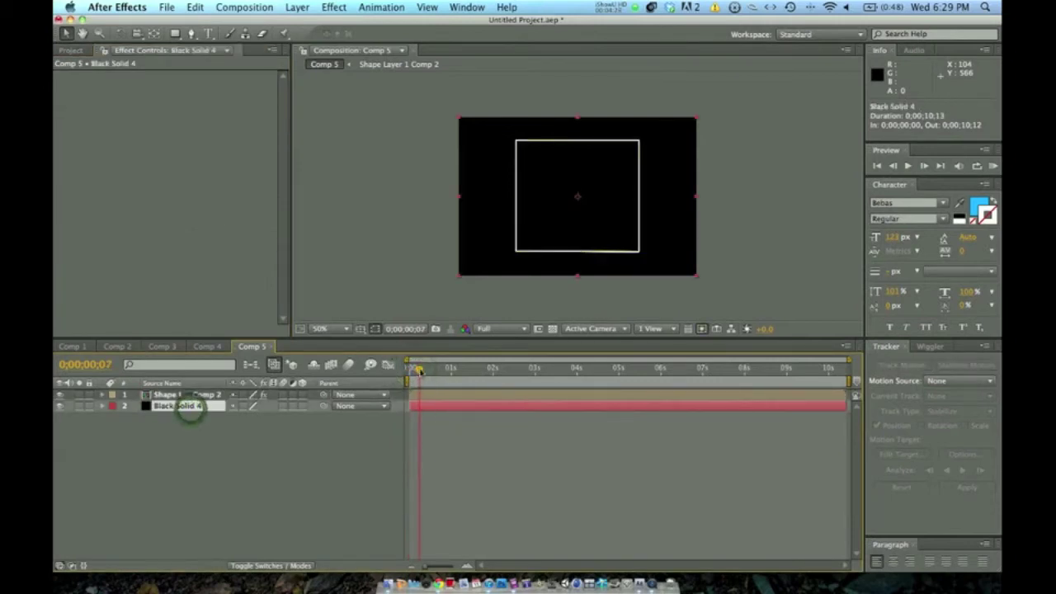
click(413, 368)
click(297, 6)
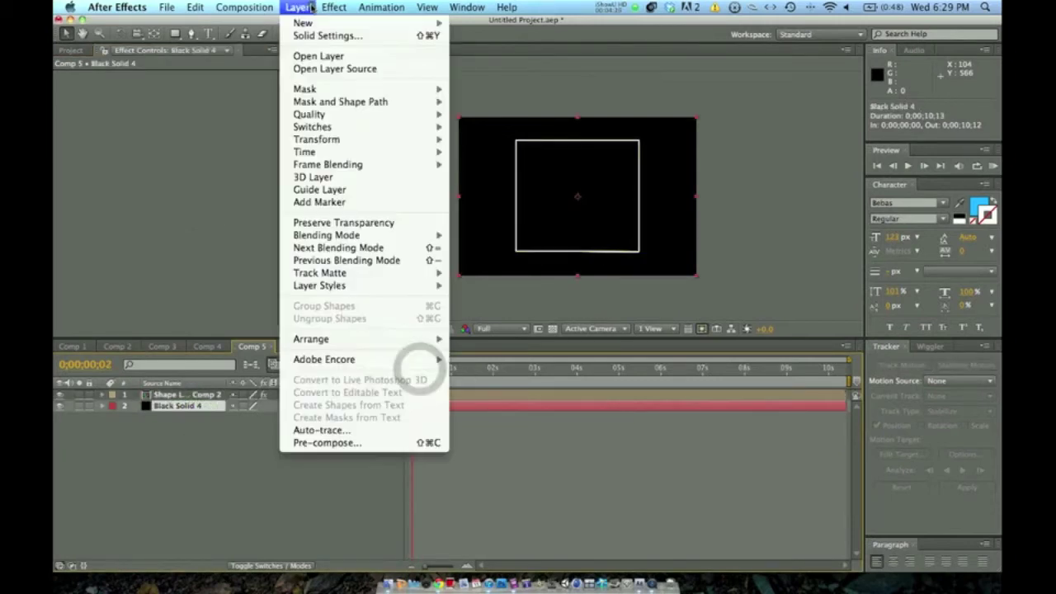
mouse_move(309, 23)
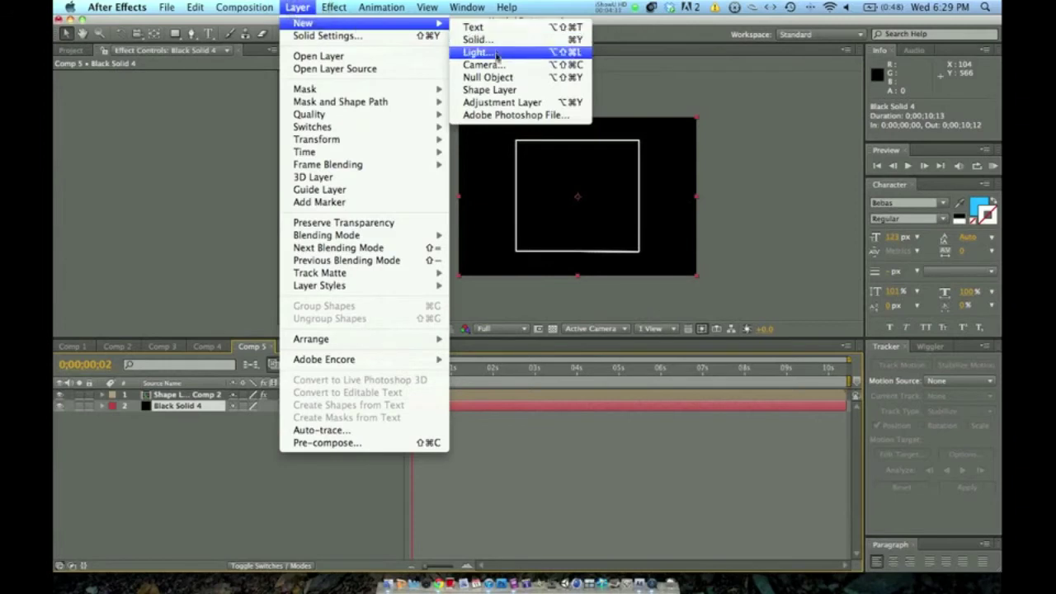
click(495, 28)
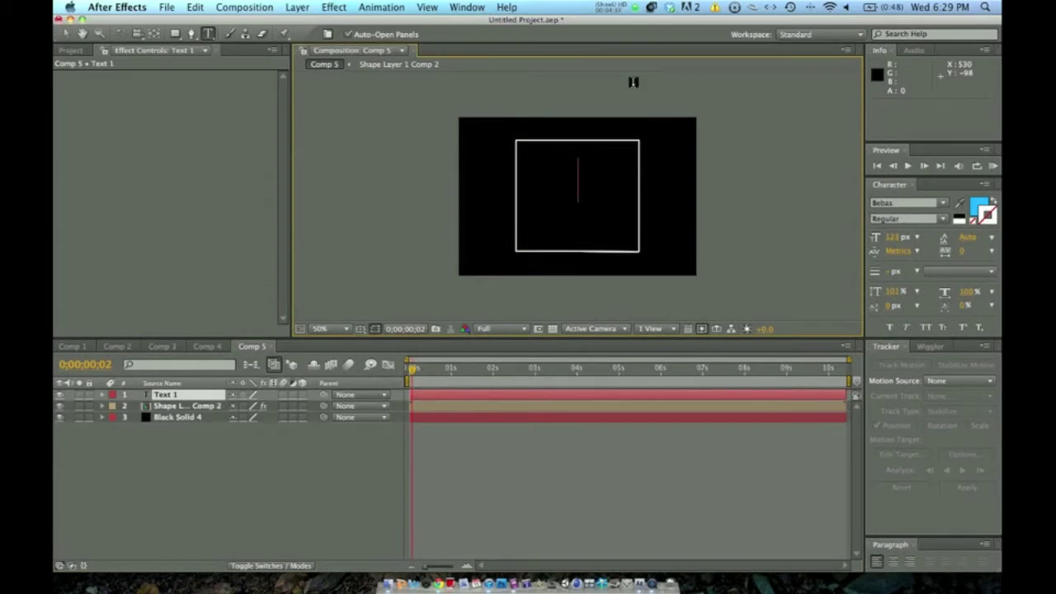
Type TE in blue Bebas and raise its font size well above 123 px
text(TE)
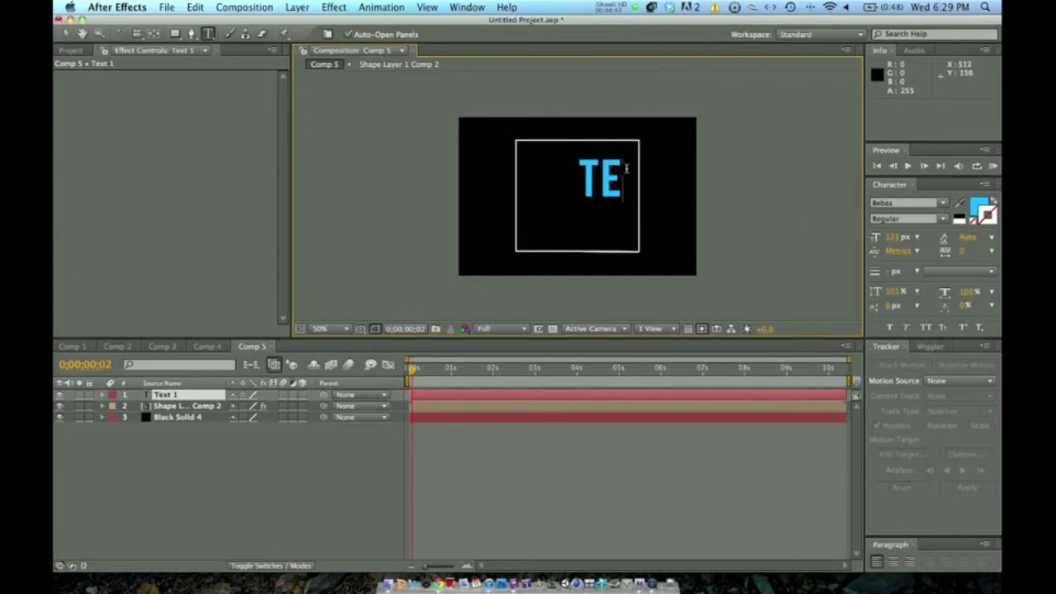
drag(622, 170, 577, 172)
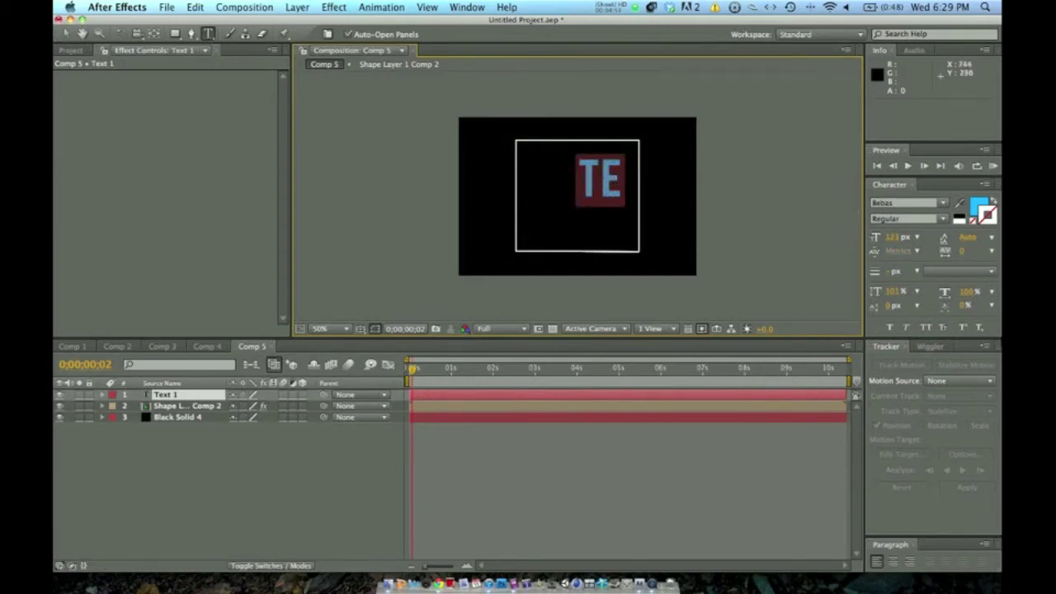
drag(892, 244, 897, 239)
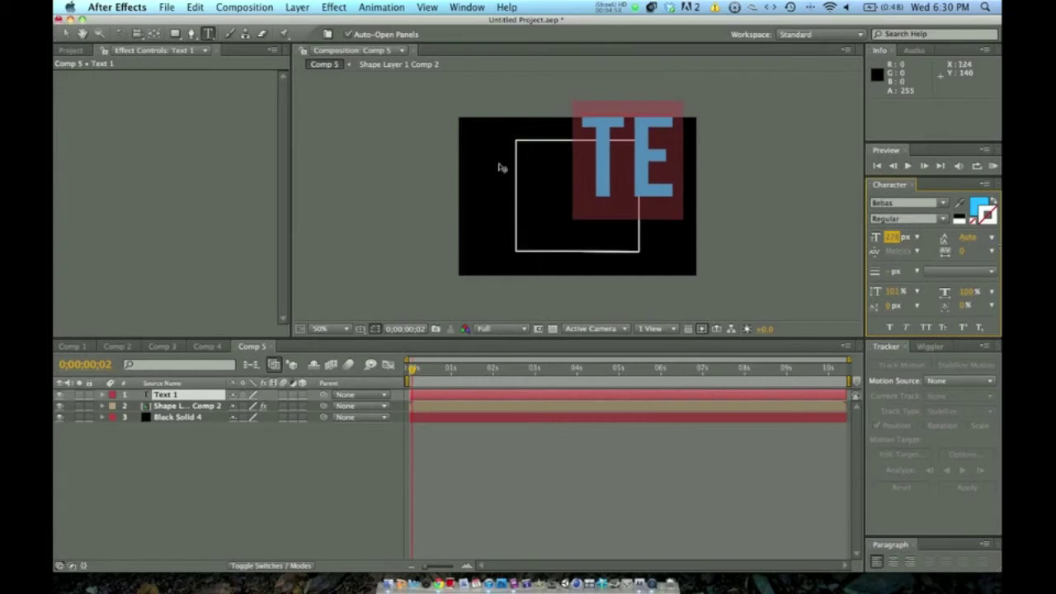
Rotate the TE text about 17° clockwise and move it left into the white square
click(140, 40)
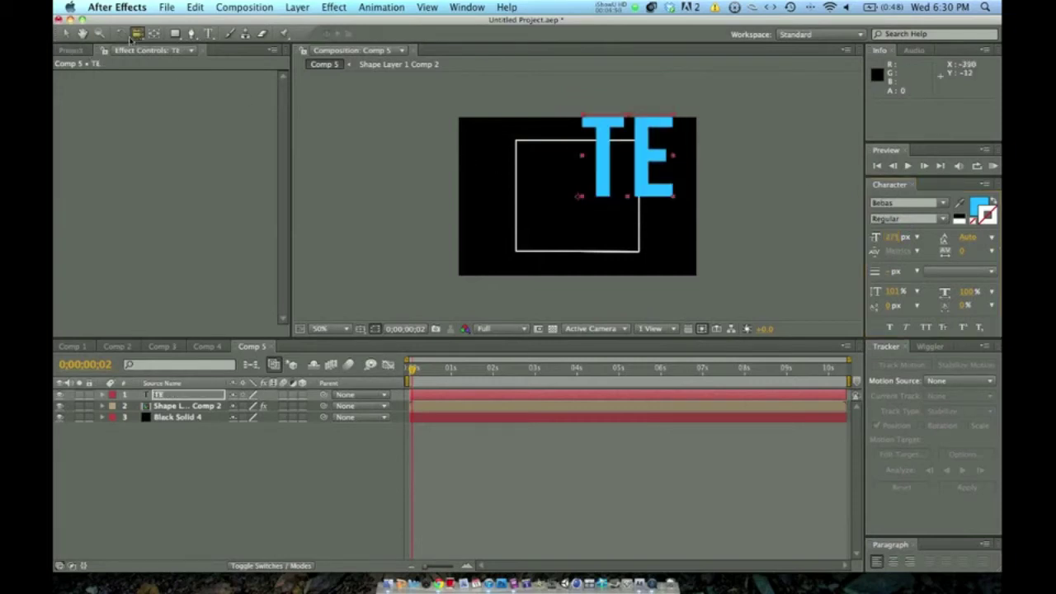
click(120, 34)
drag(651, 168, 633, 191)
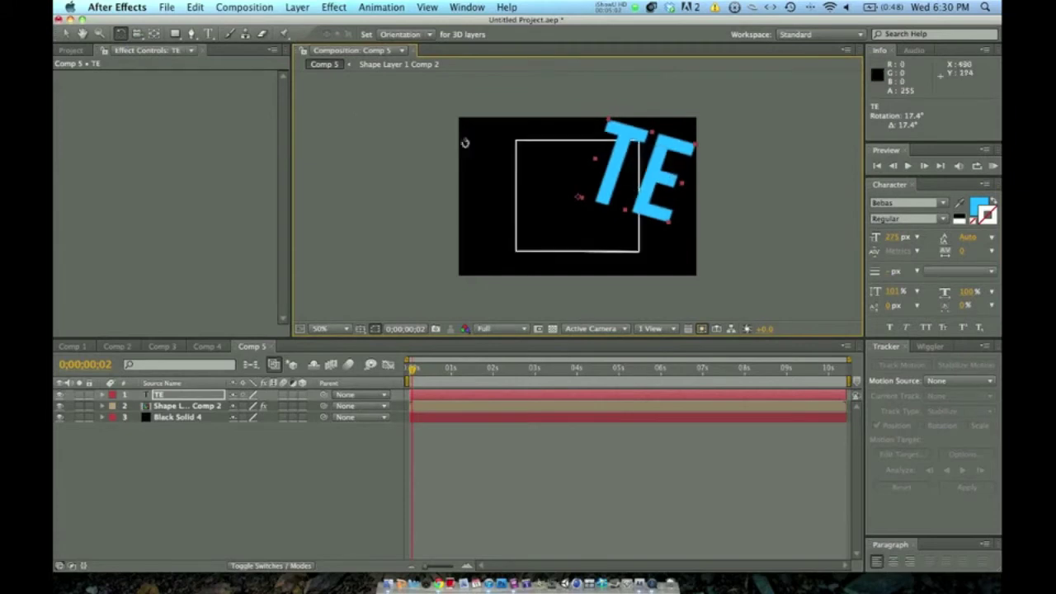
click(65, 33)
drag(652, 185, 596, 204)
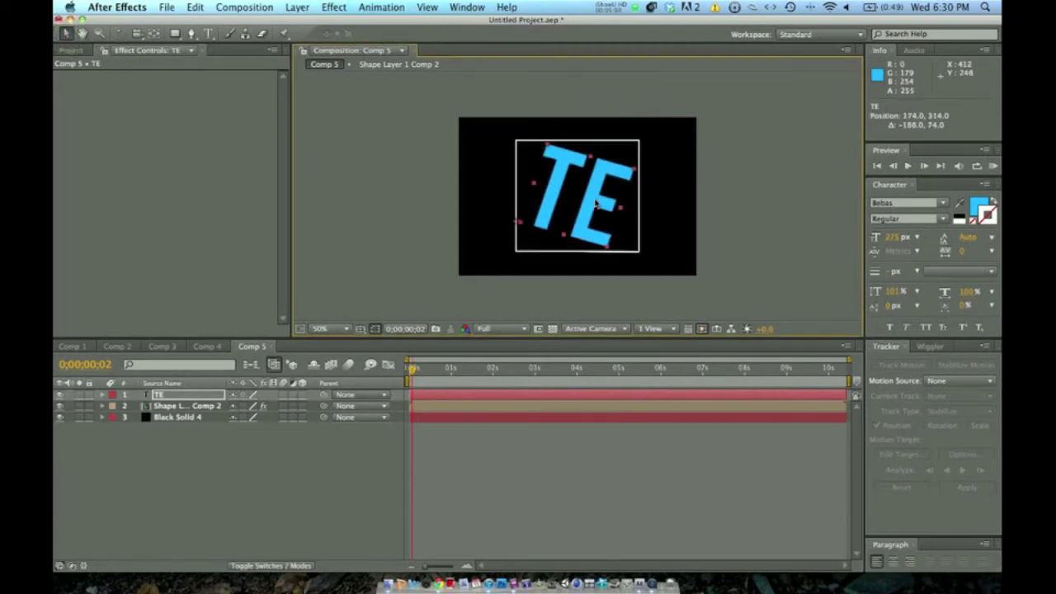
Enlarge the TE letters to about 320 px, nudging them into place over the square
drag(891, 241, 911, 238)
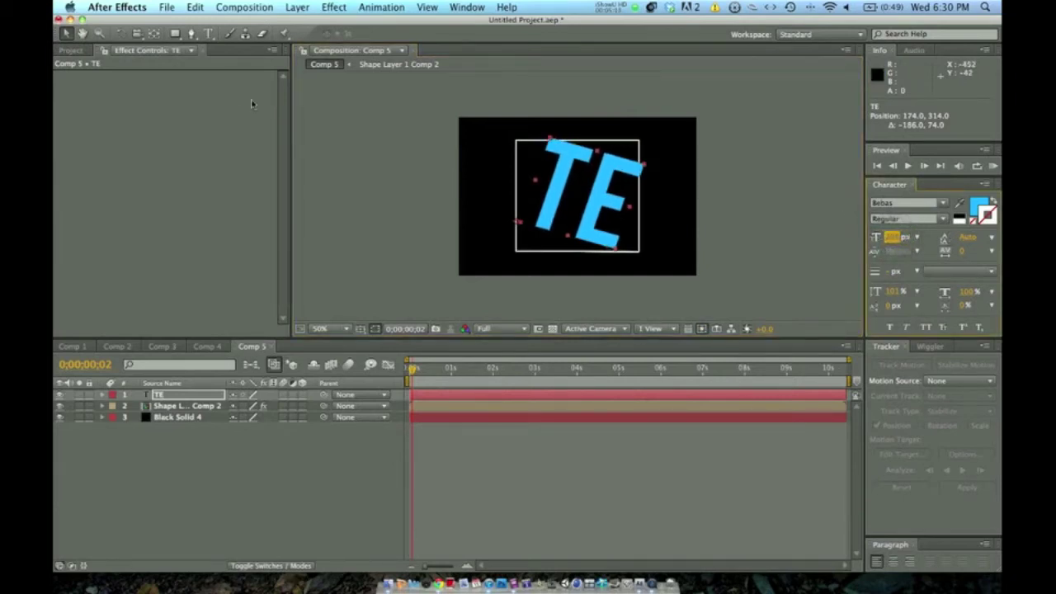
drag(548, 208, 541, 212)
key(slash)
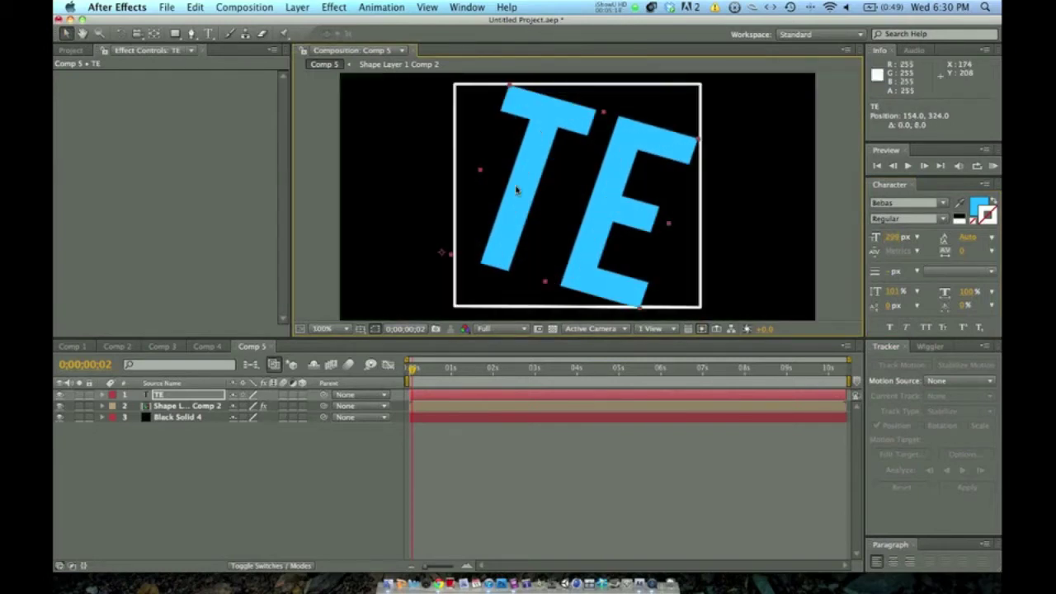
click(168, 417)
click(169, 406)
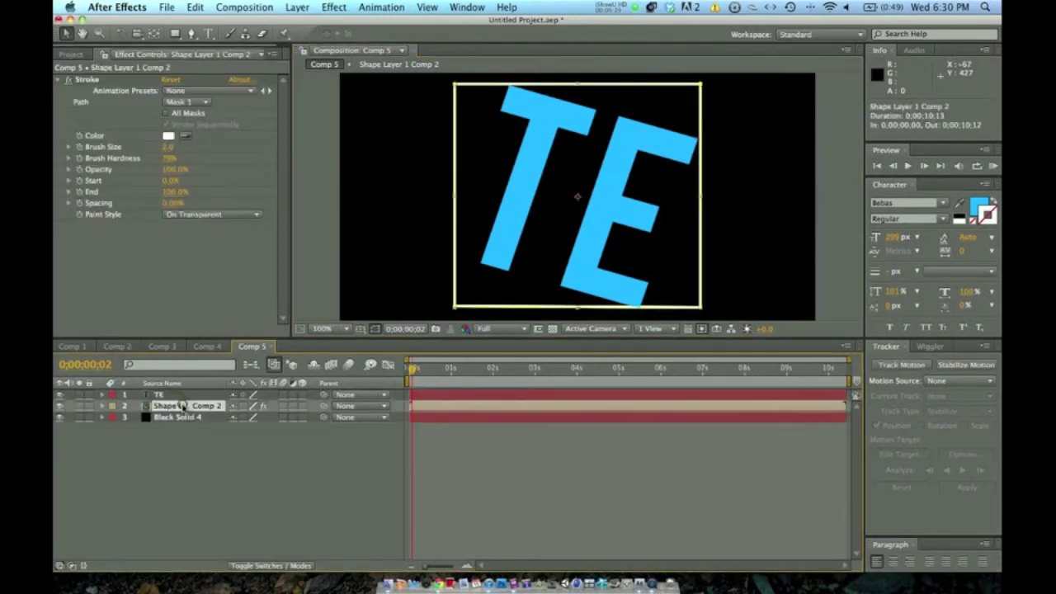
click(165, 394)
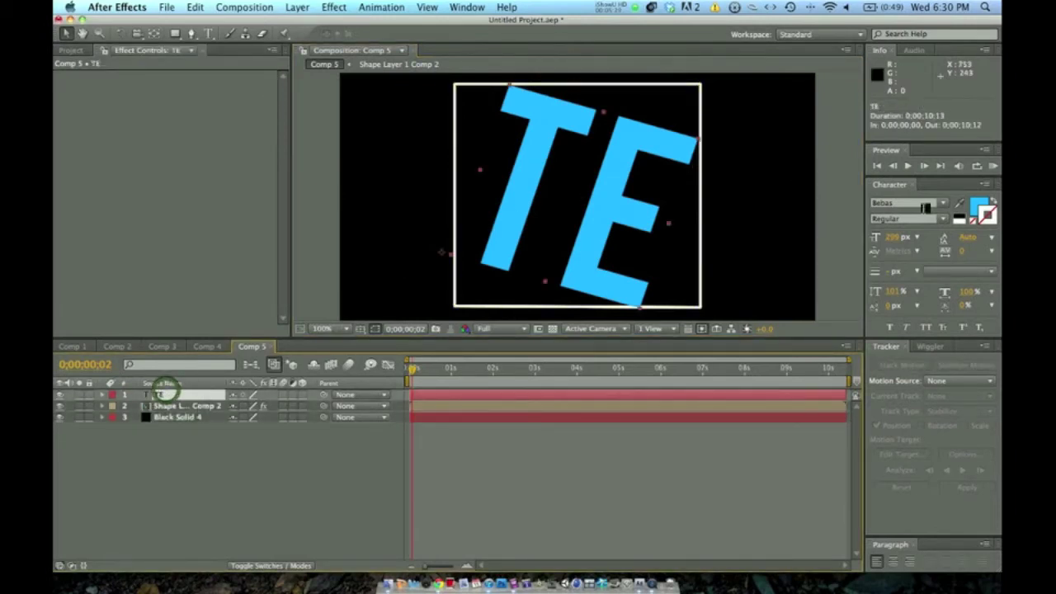
drag(890, 242, 610, 218)
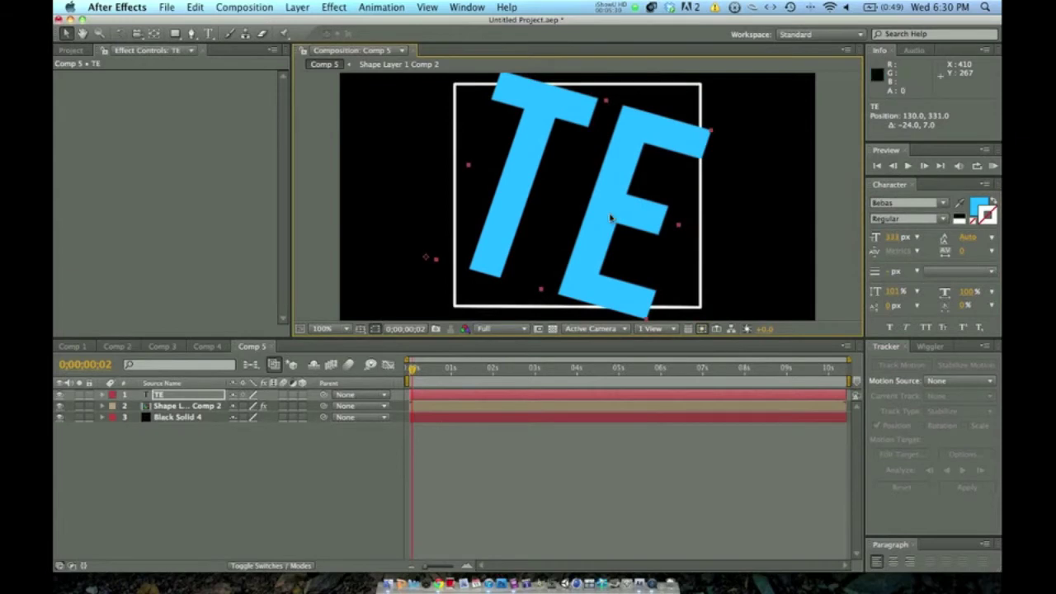
Add a new mask to the TE text layer via Layer > Mask > New Mask
click(296, 7)
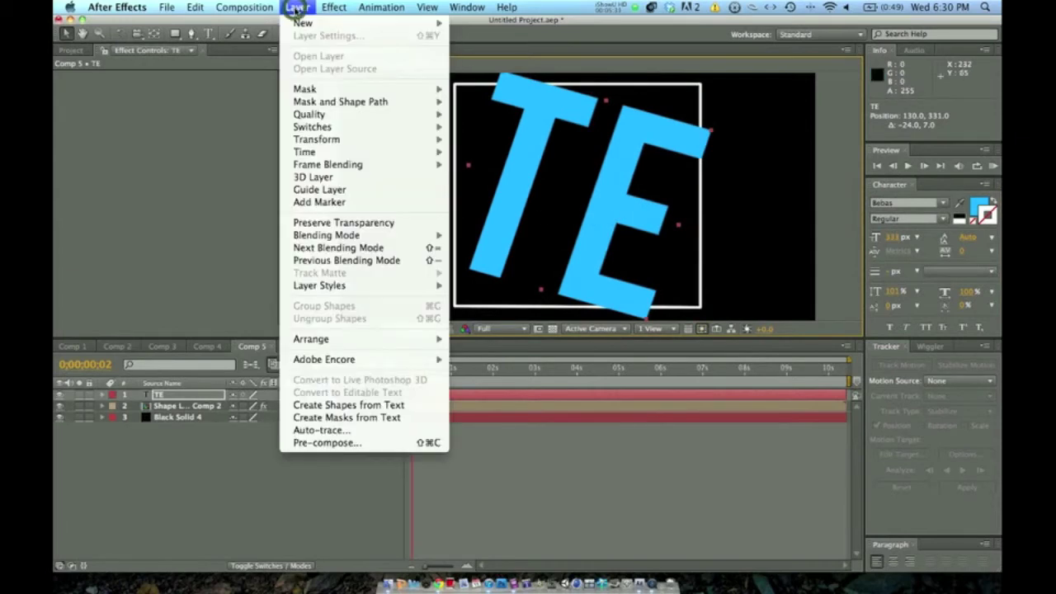
mouse_move(347, 144)
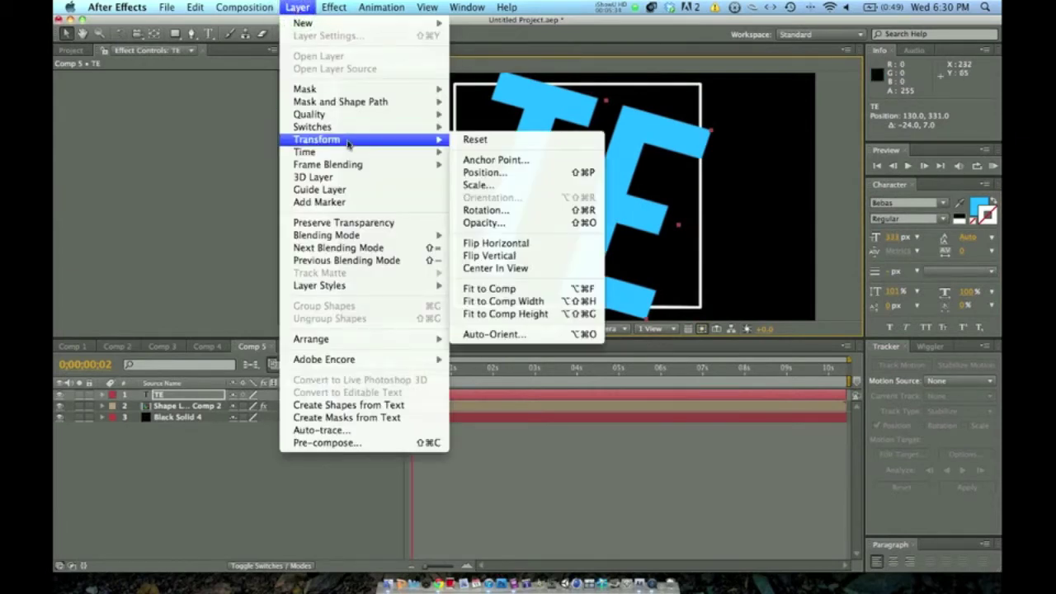
mouse_move(353, 168)
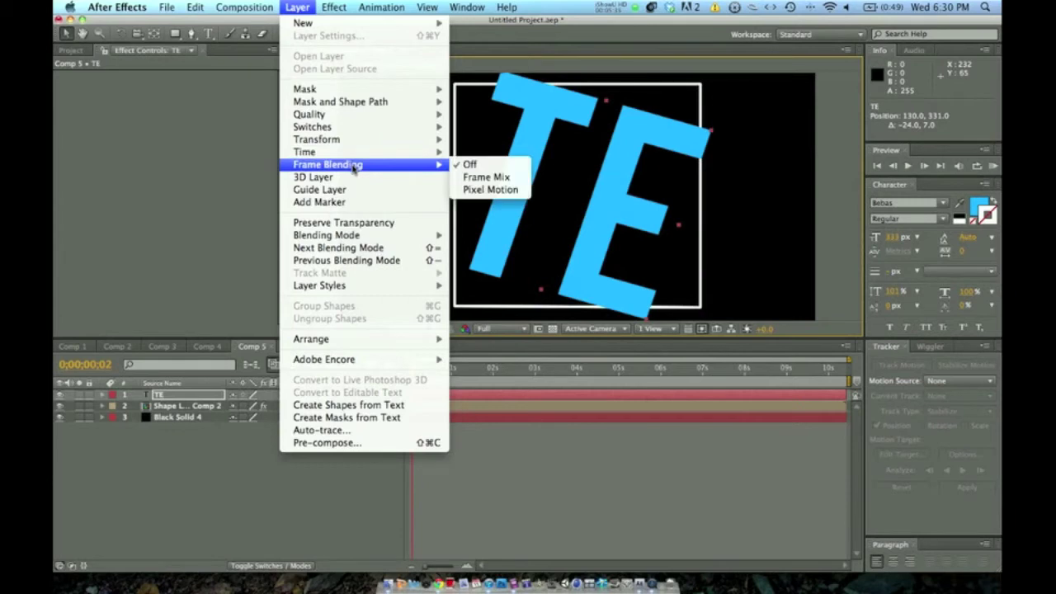
mouse_move(358, 94)
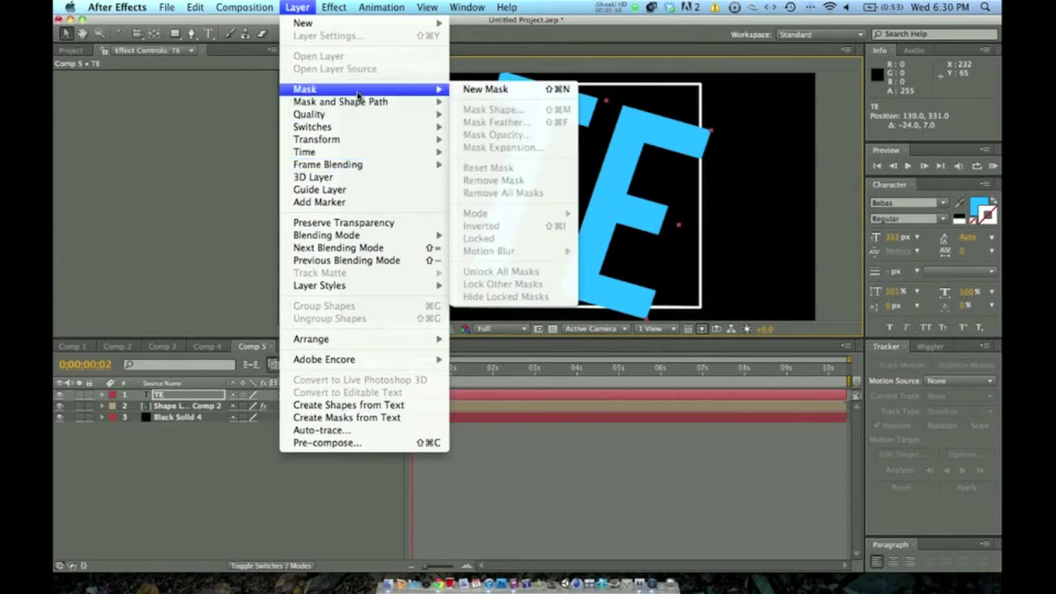
click(453, 91)
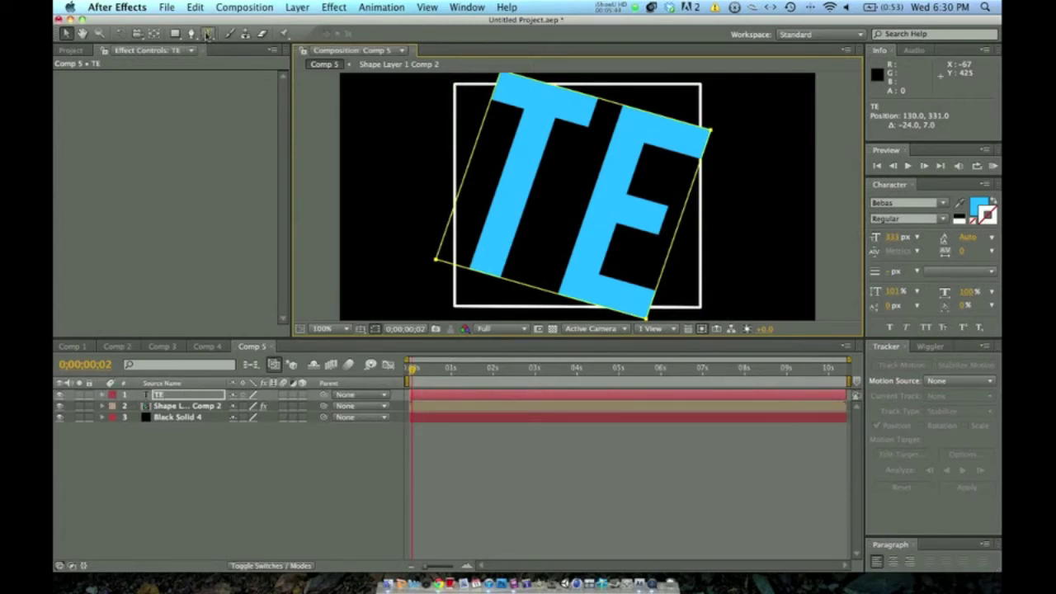
Add four vertices to the TE mask, two on its bottom edge and two on top
click(191, 35)
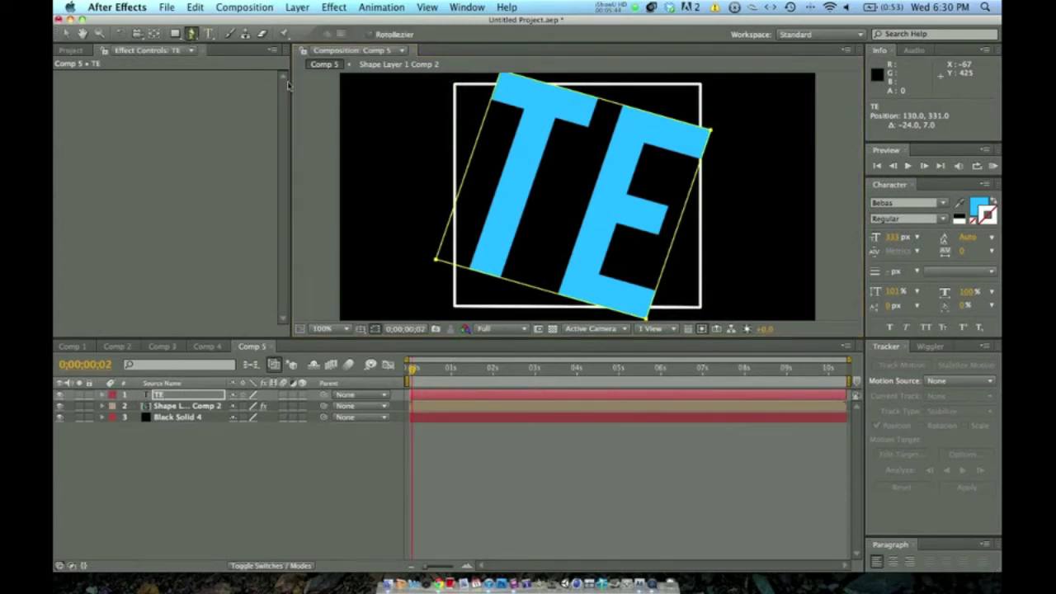
click(588, 305)
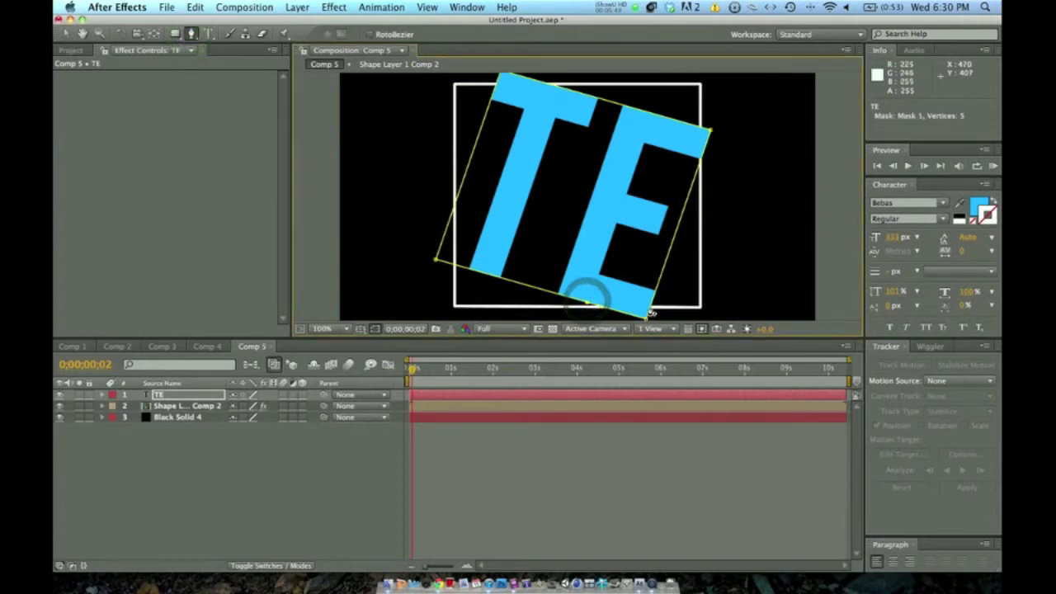
click(630, 309)
click(541, 84)
click(496, 86)
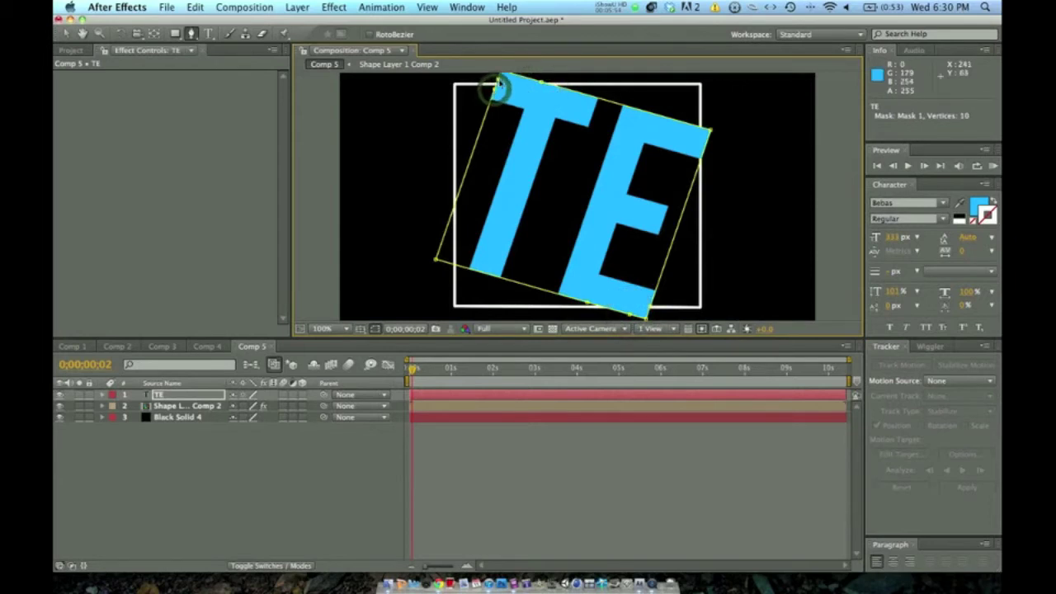
Straighten the mask's bottom edge under the E and widen the mask to the right
key(v)
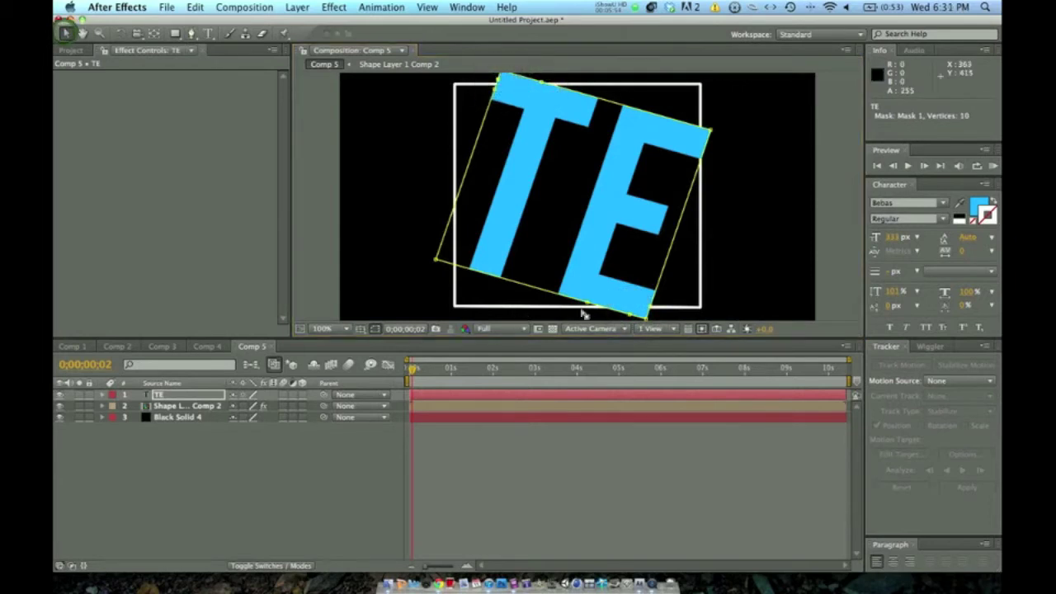
click(585, 304)
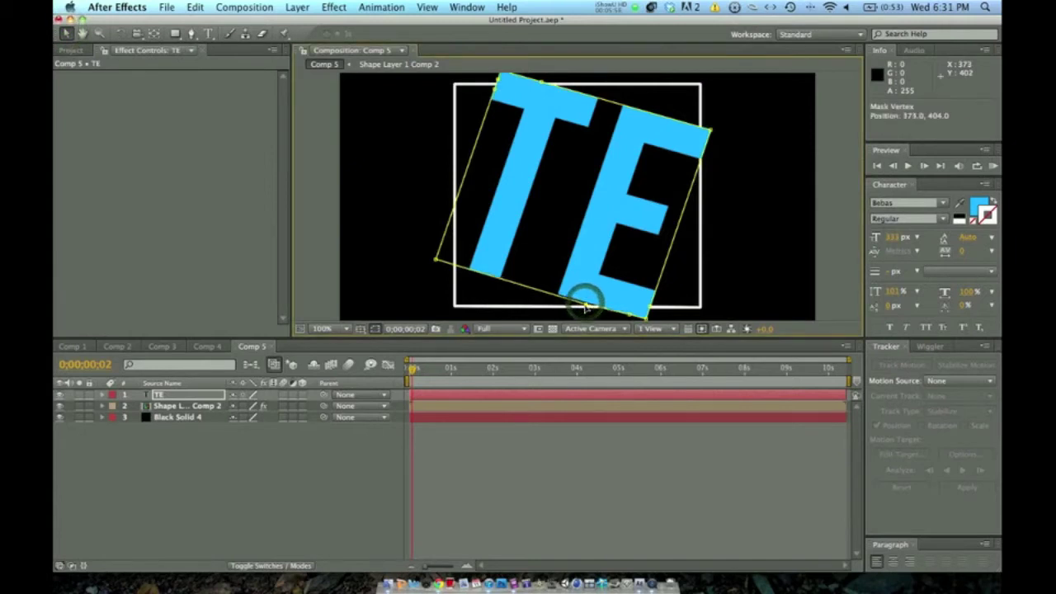
click(632, 308)
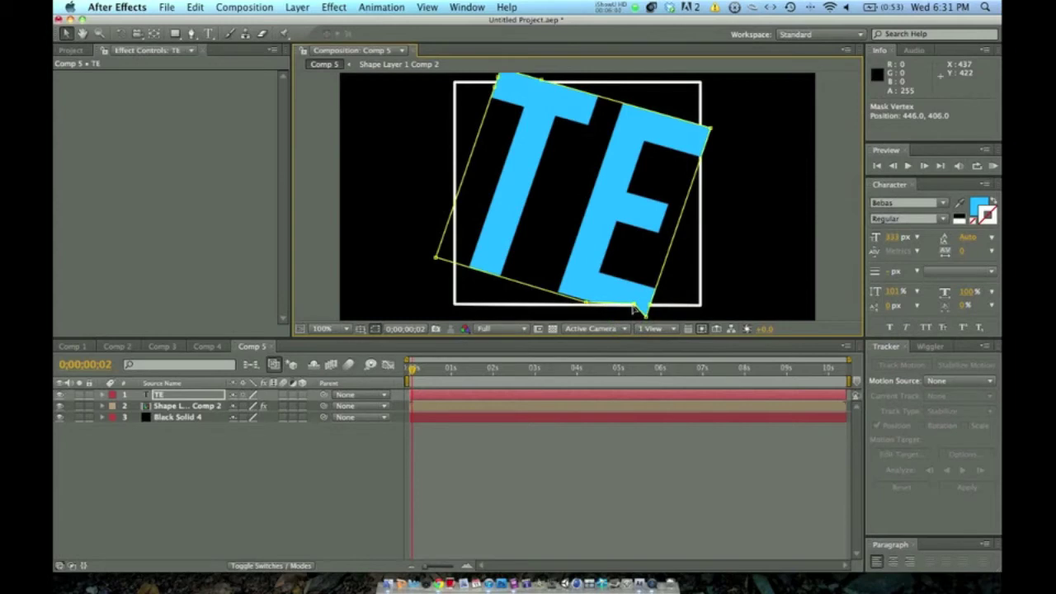
click(585, 303)
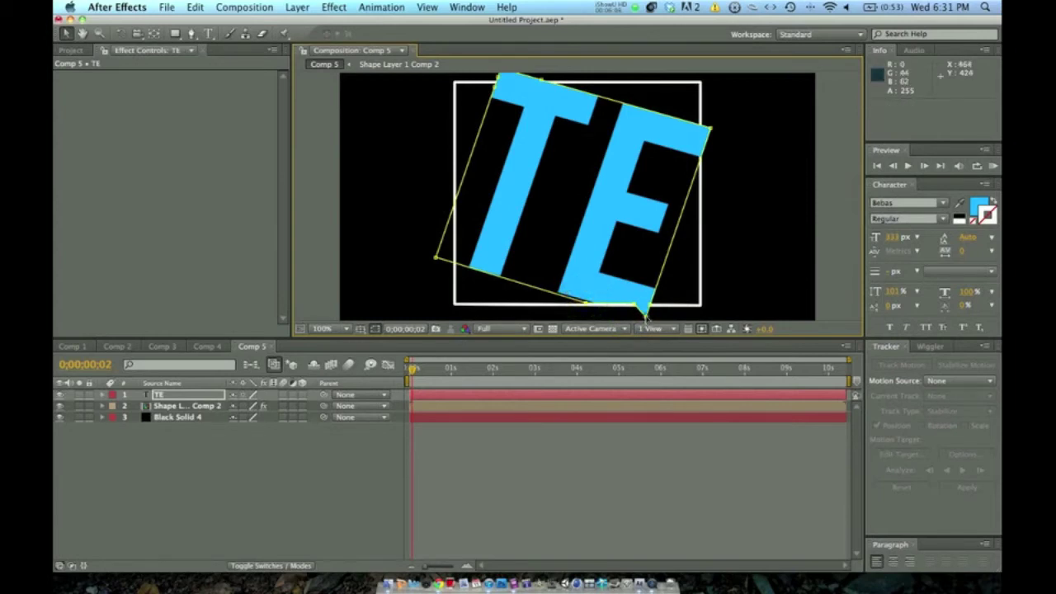
drag(646, 315, 644, 304)
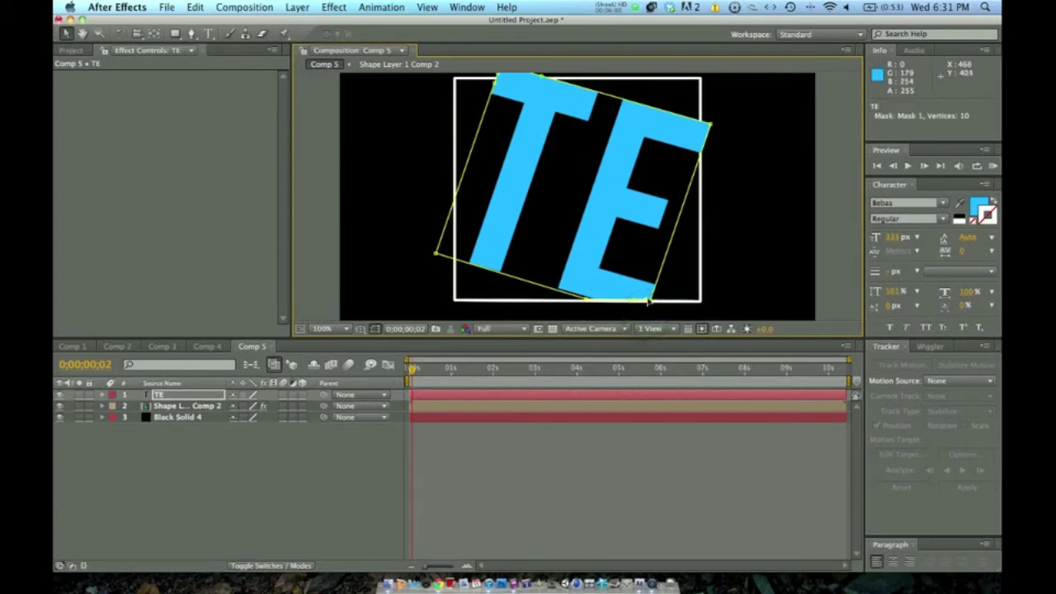
drag(651, 302, 668, 302)
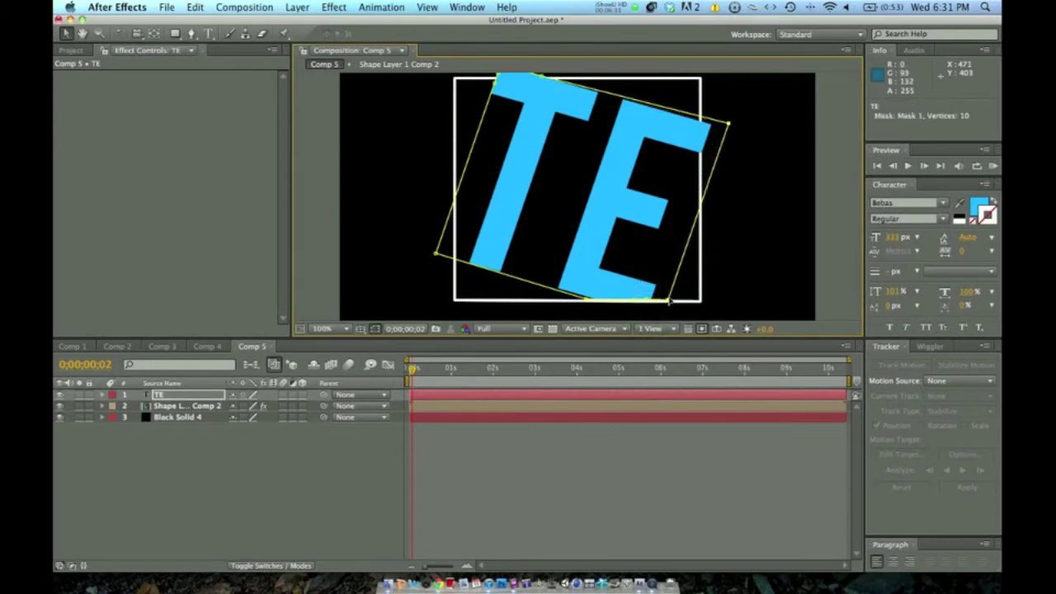
click(646, 302)
key(comma)
Nudge the TE mask's top-left vertex slightly left
click(538, 131)
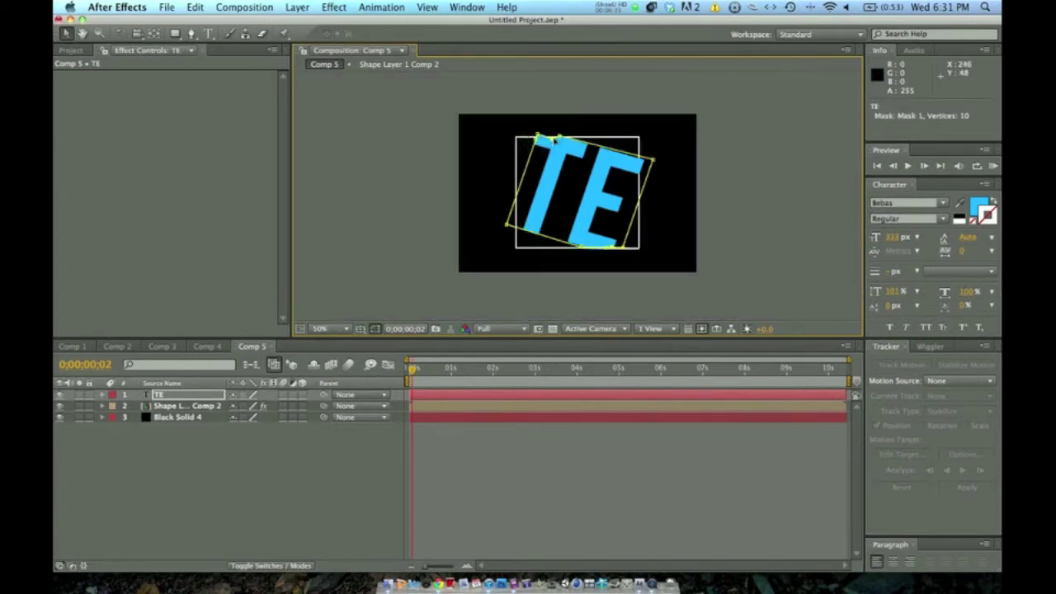
click(555, 132)
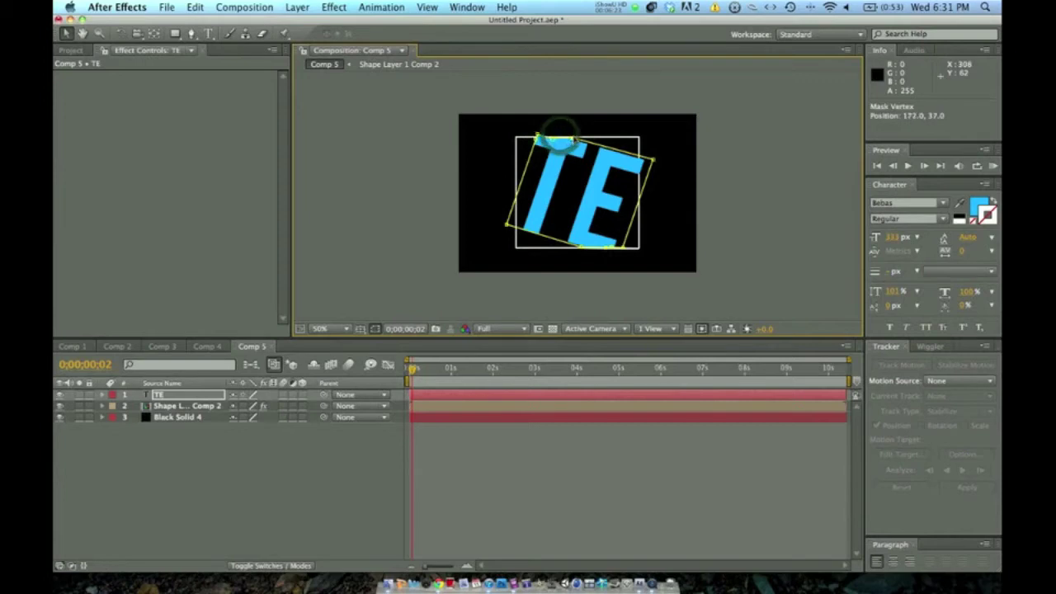
click(537, 135)
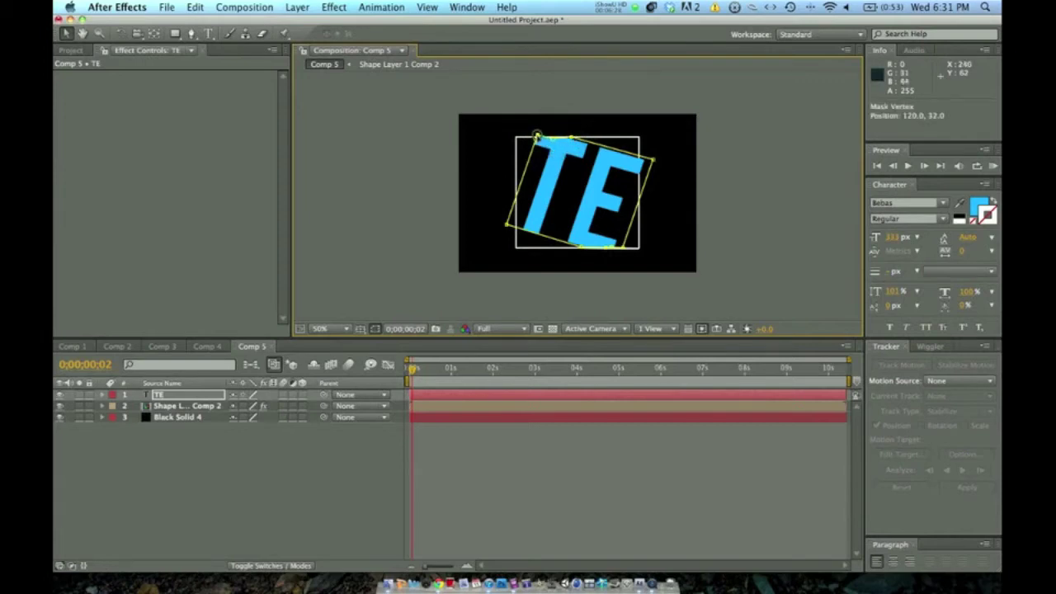
click(551, 140)
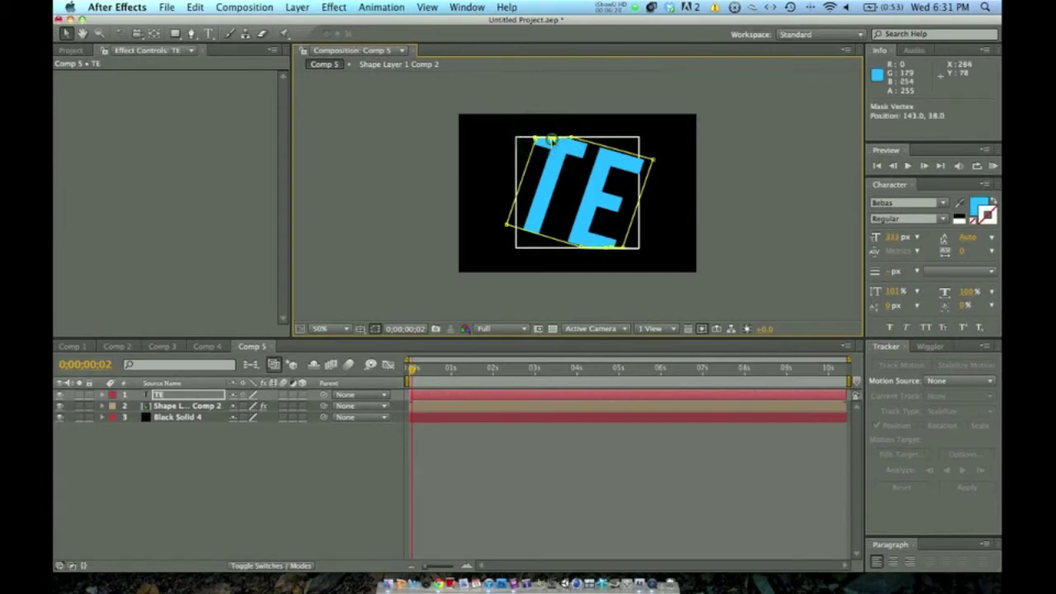
click(534, 138)
drag(536, 138, 528, 140)
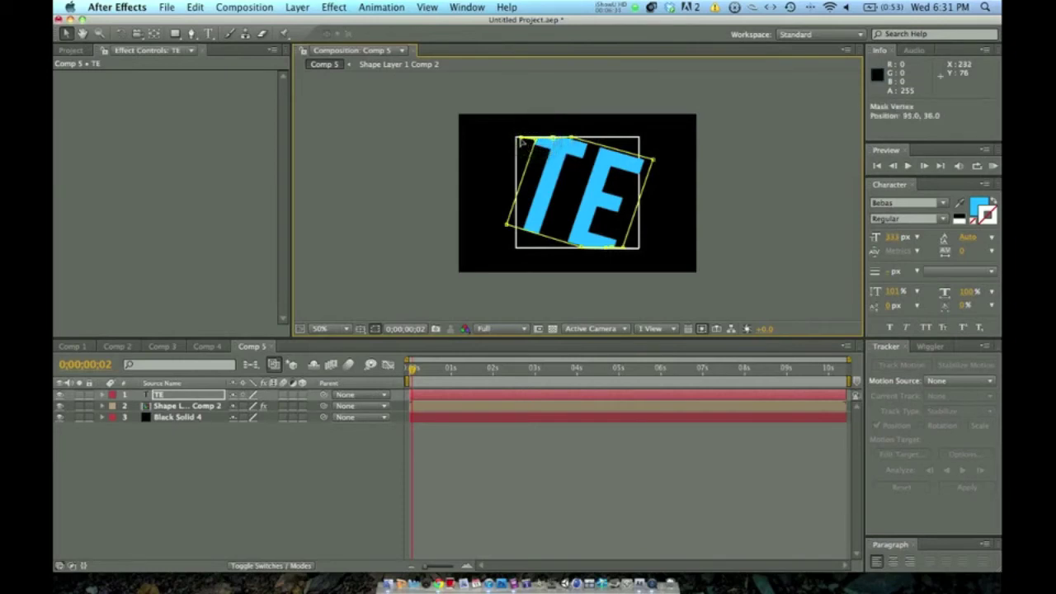
click(531, 139)
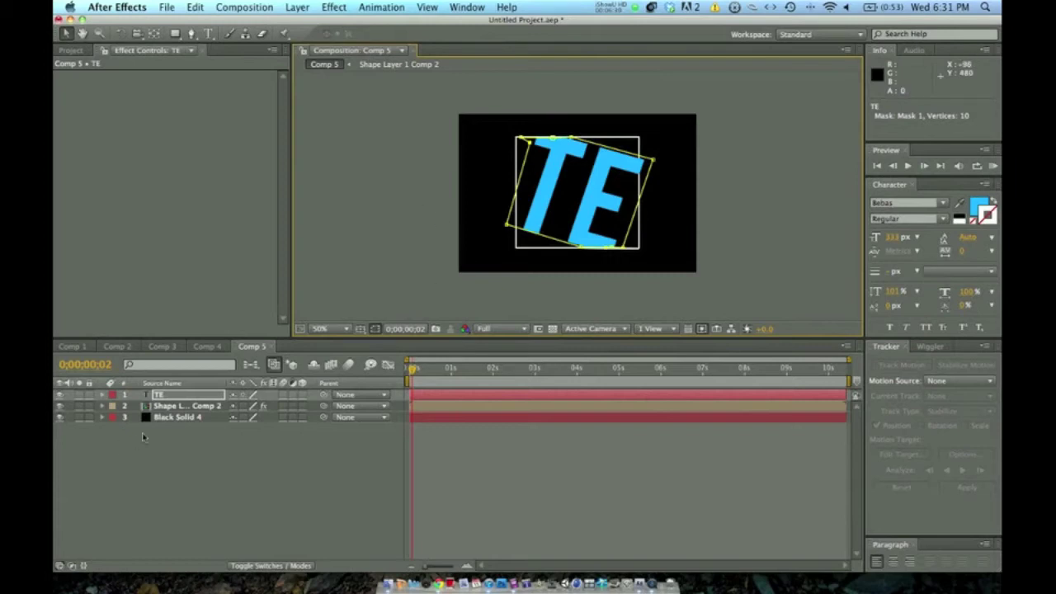
Add two vertices on the mask's right edge so the letters fit inside the square
click(163, 420)
click(159, 394)
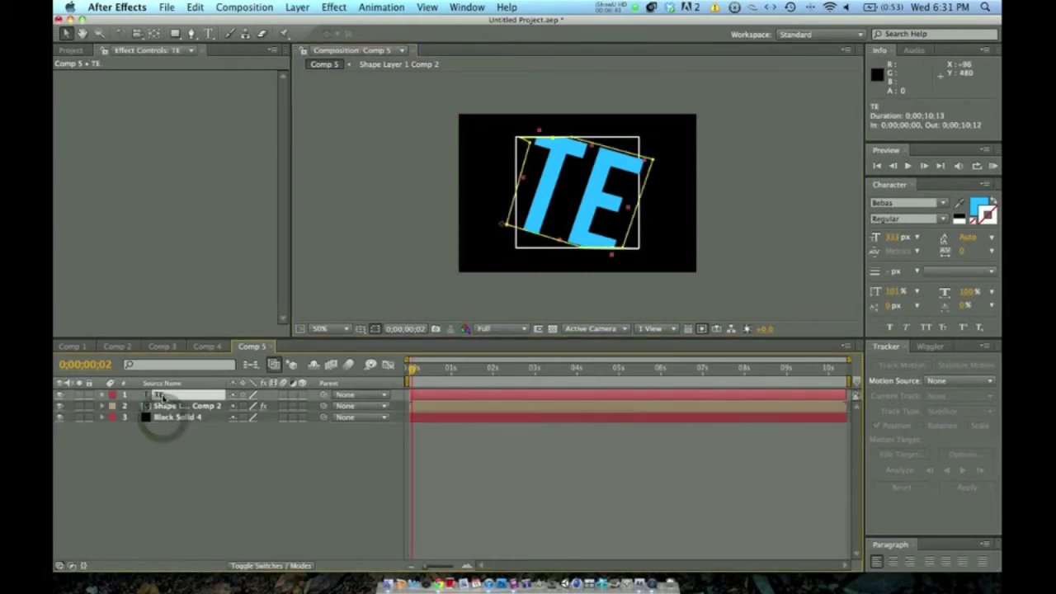
click(191, 34)
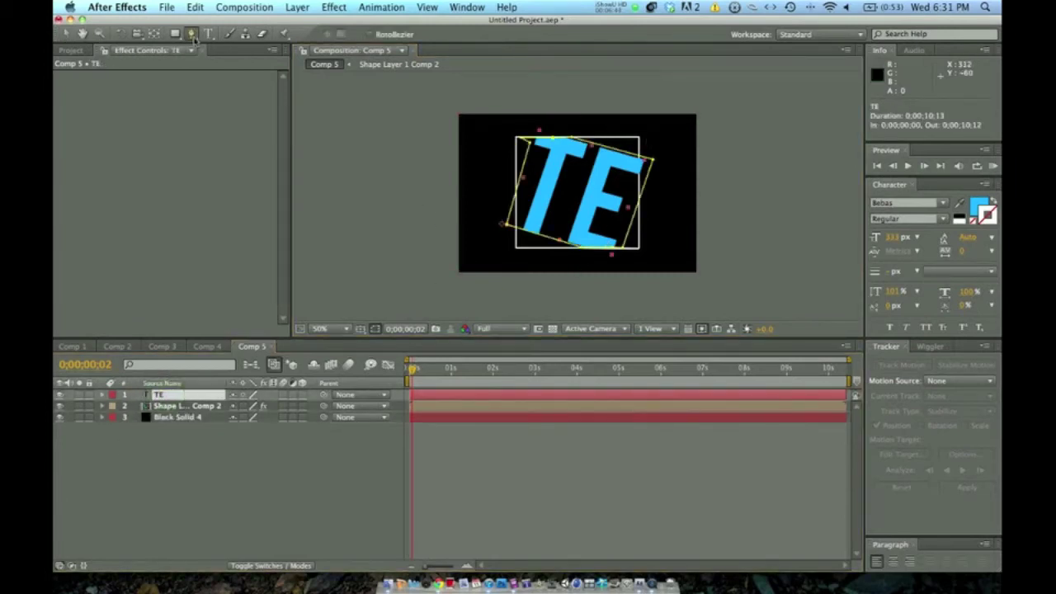
click(638, 155)
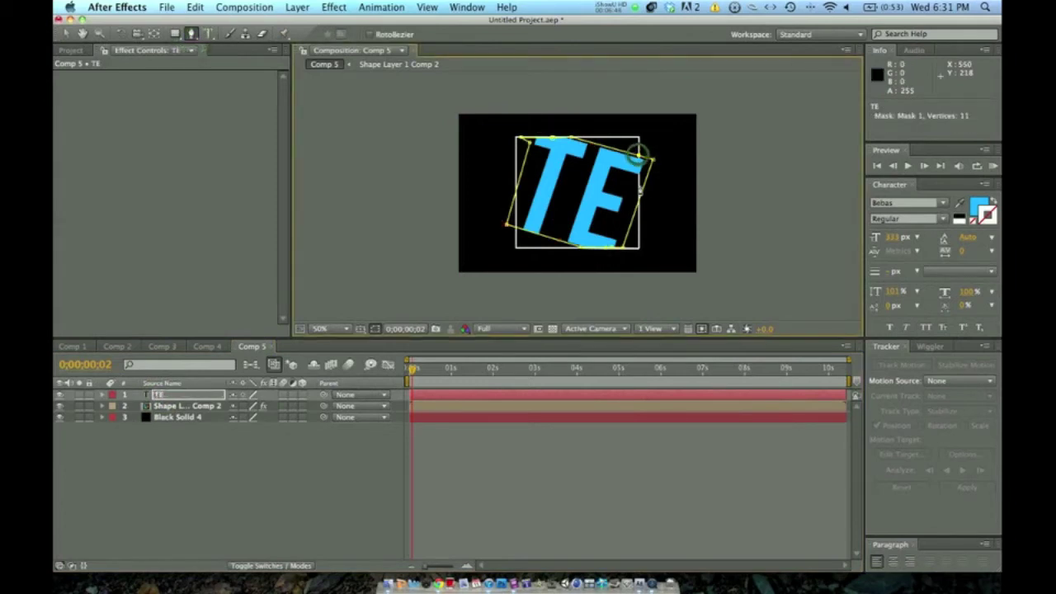
click(643, 193)
key(v)
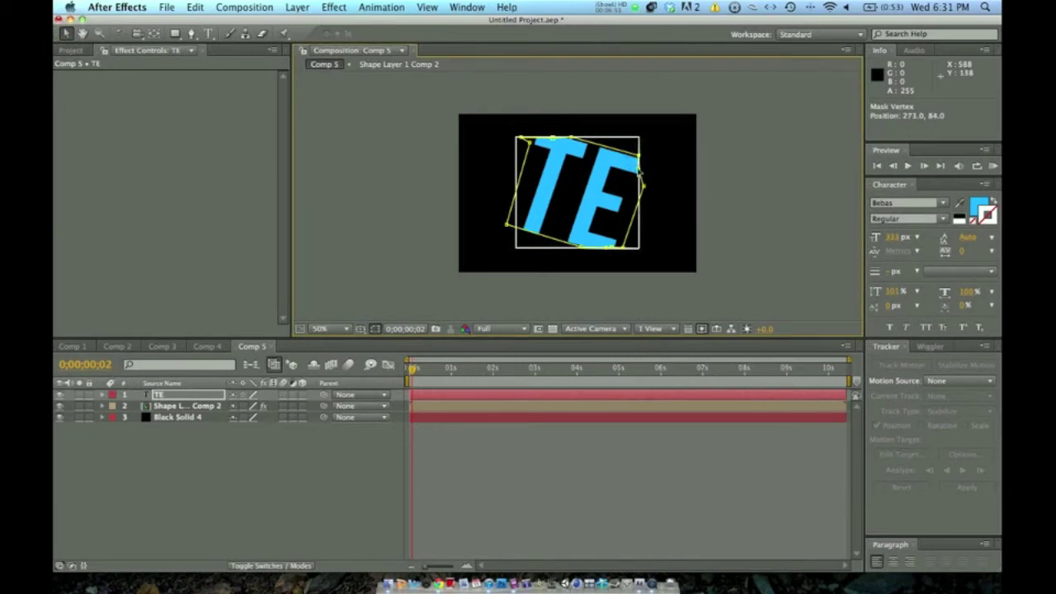
click(641, 187)
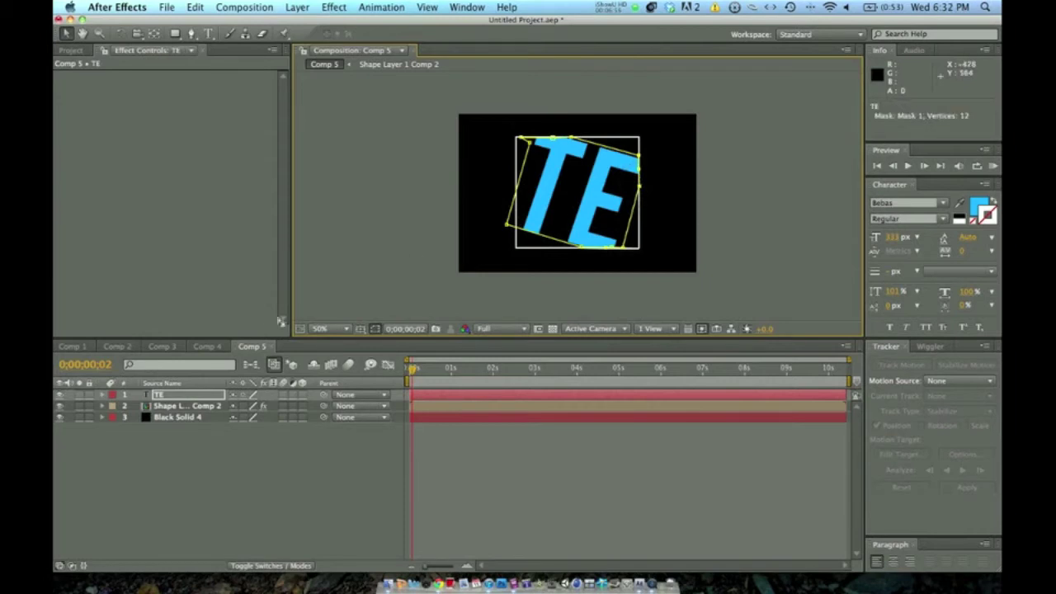
click(188, 418)
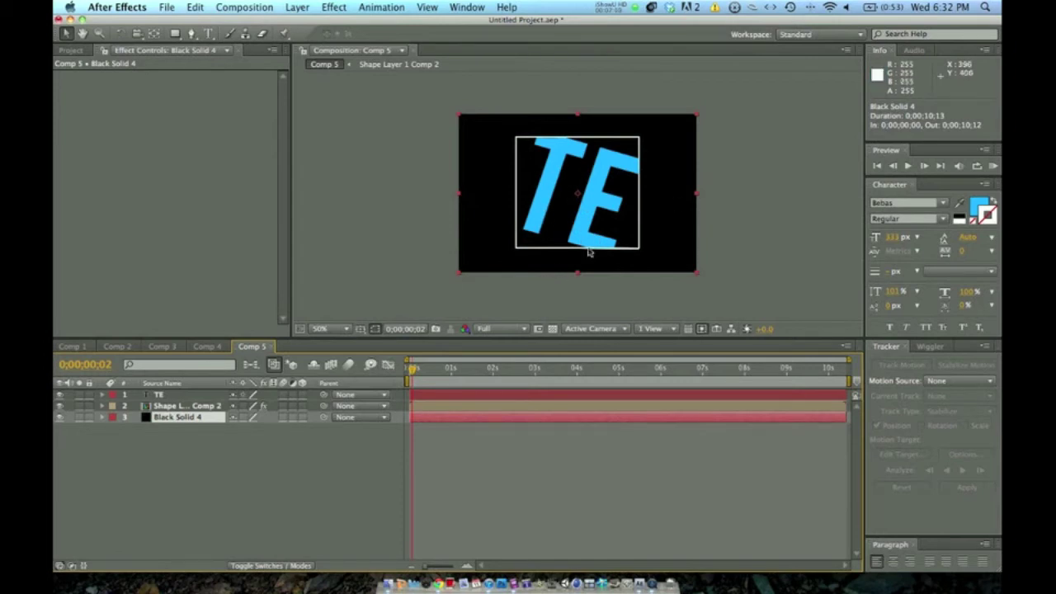
Return the time indicator to 0;00;00;00 and create a new text layer from Layer > New
click(177, 398)
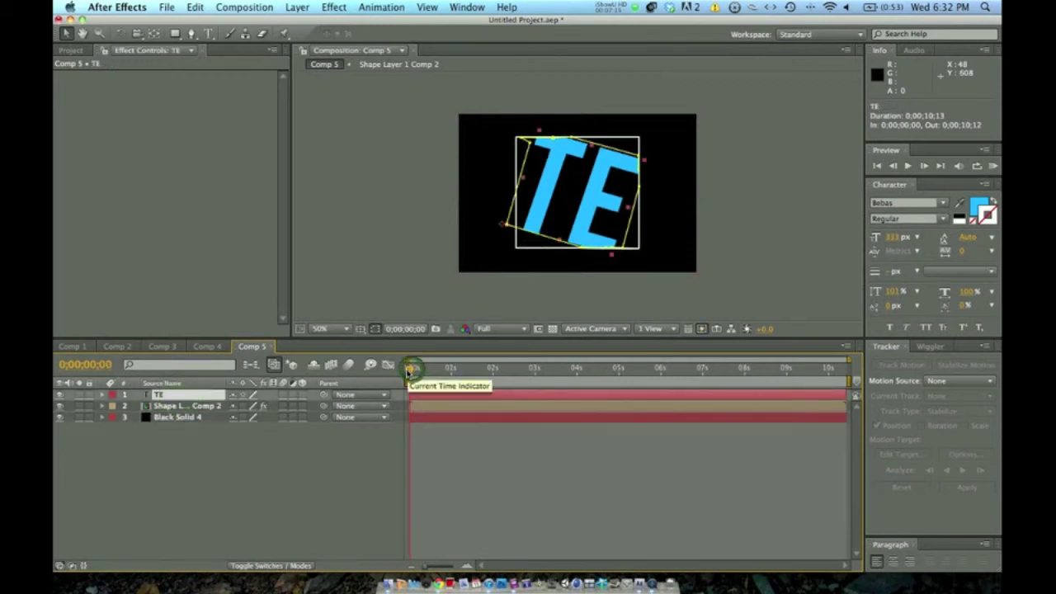
drag(411, 371, 407, 371)
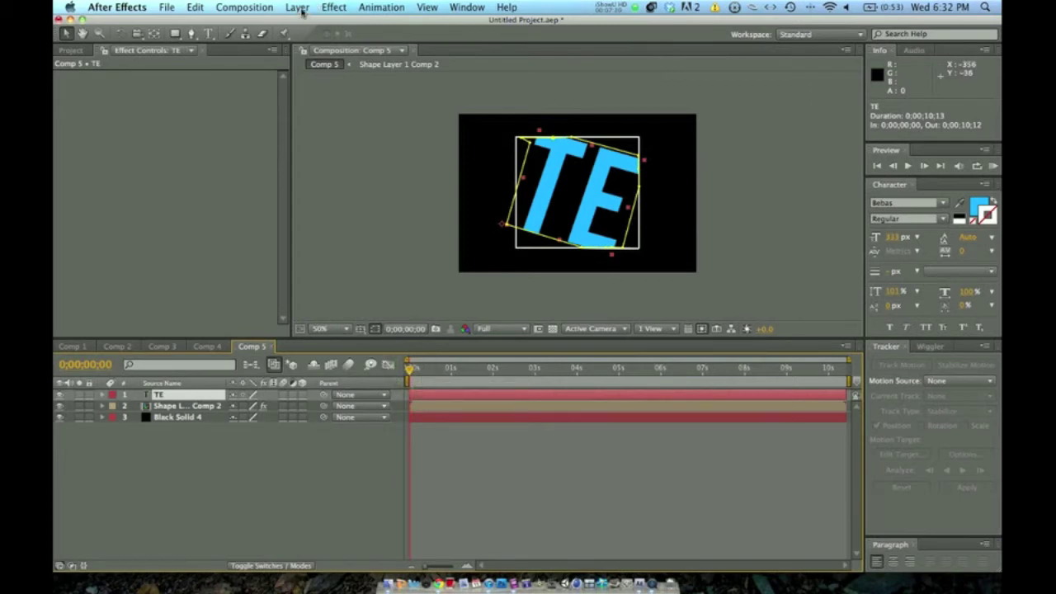
click(298, 8)
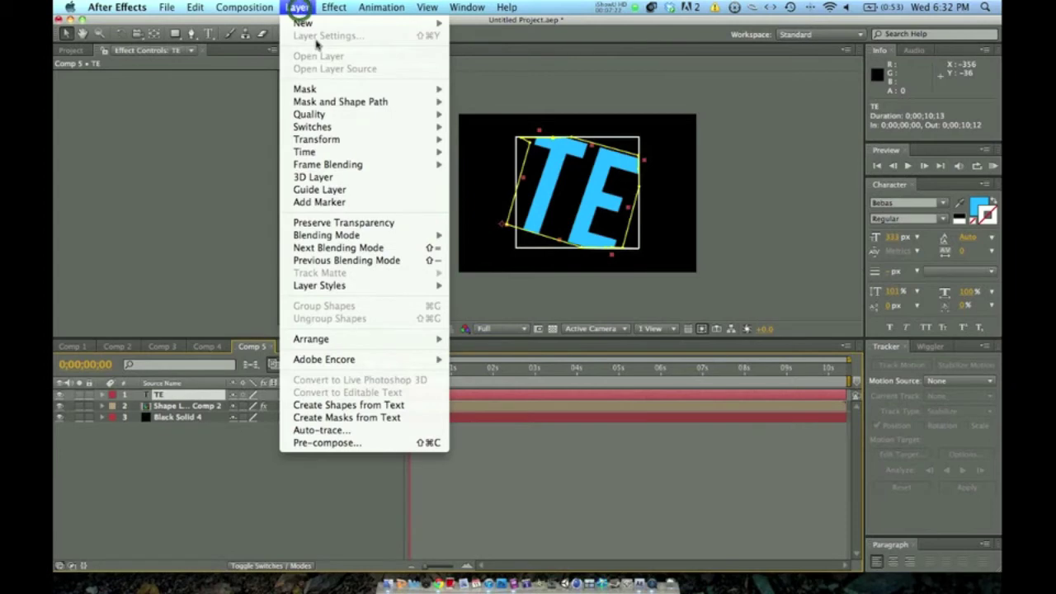
mouse_move(376, 93)
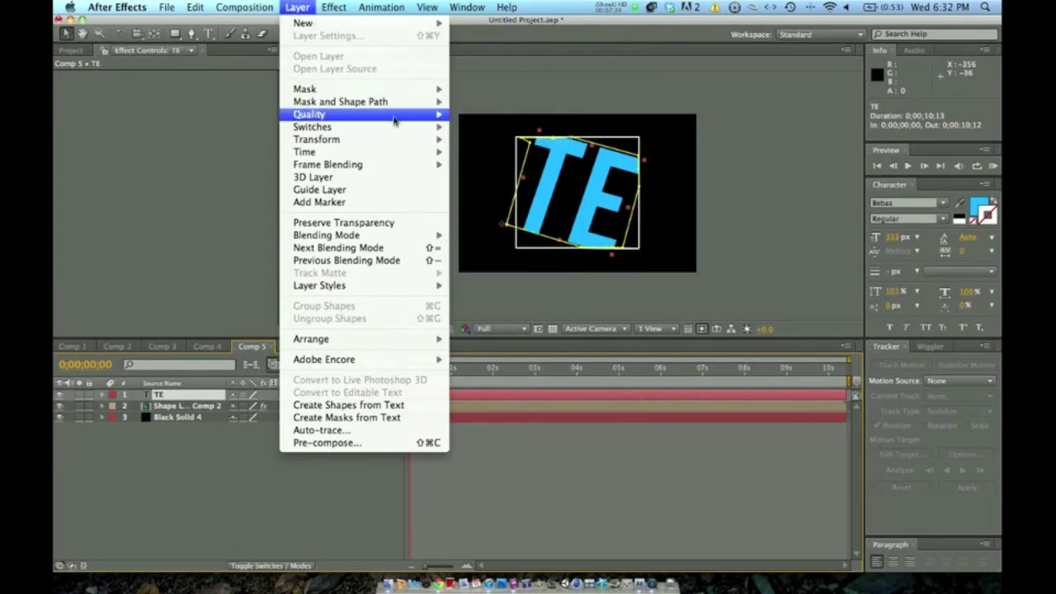
mouse_move(192, 6)
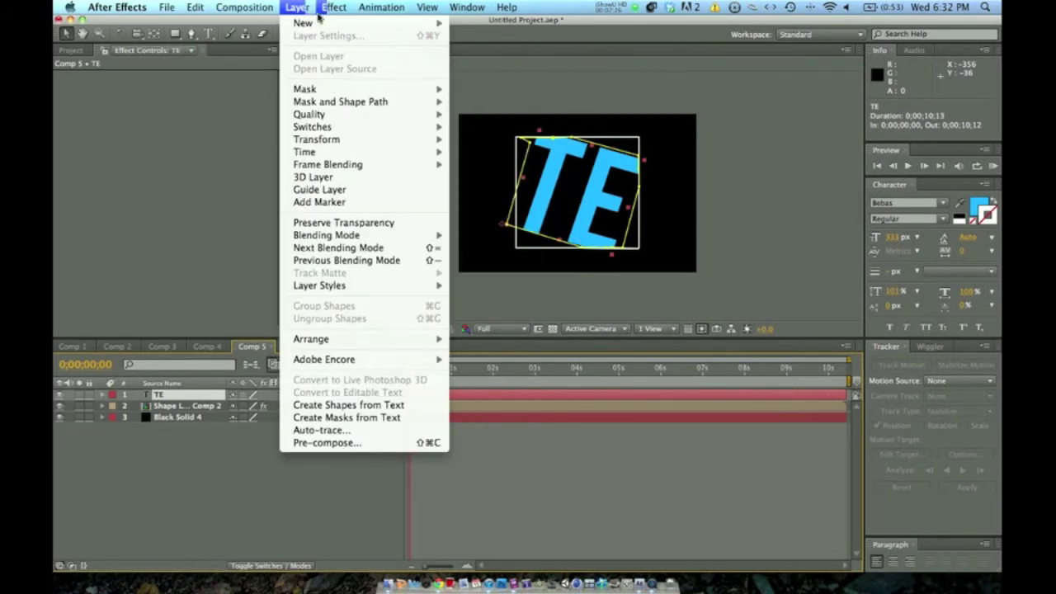
mouse_move(298, 7)
mouse_move(316, 25)
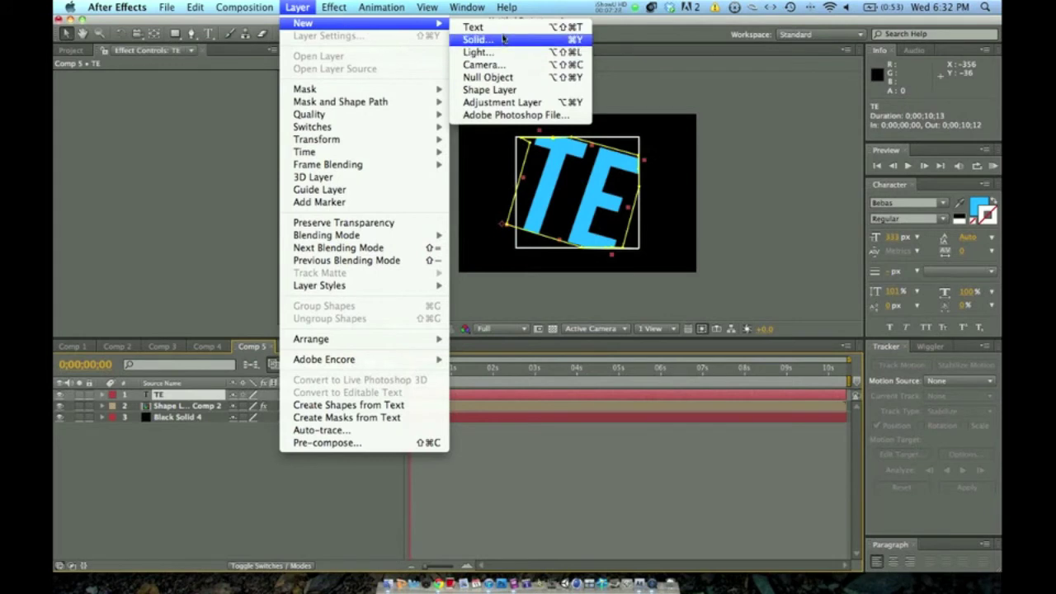
click(502, 27)
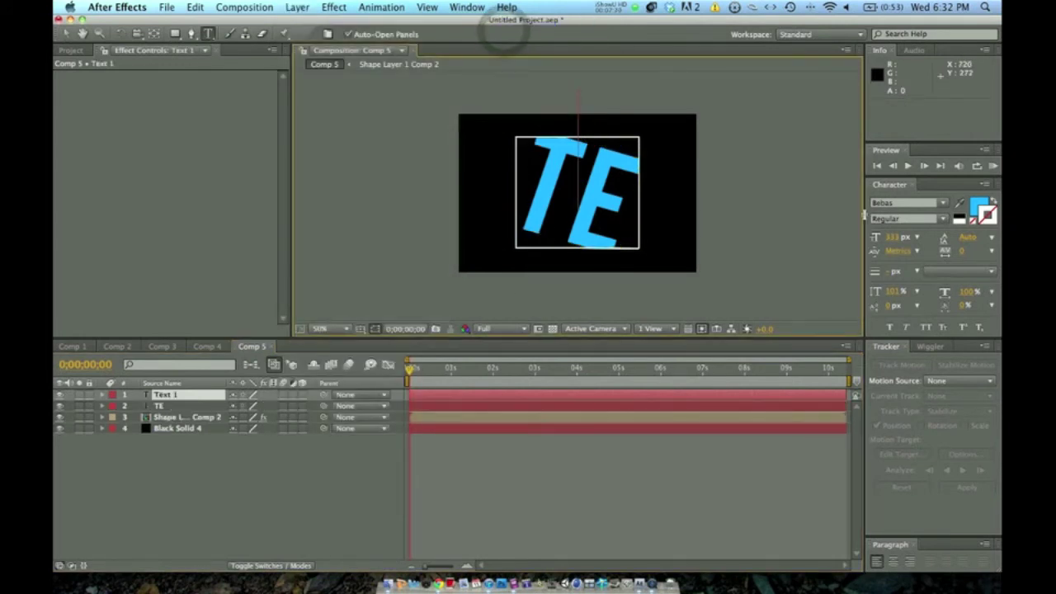
Set the font size to 48 px and enter the TEAM EPIPHANY text
click(894, 237)
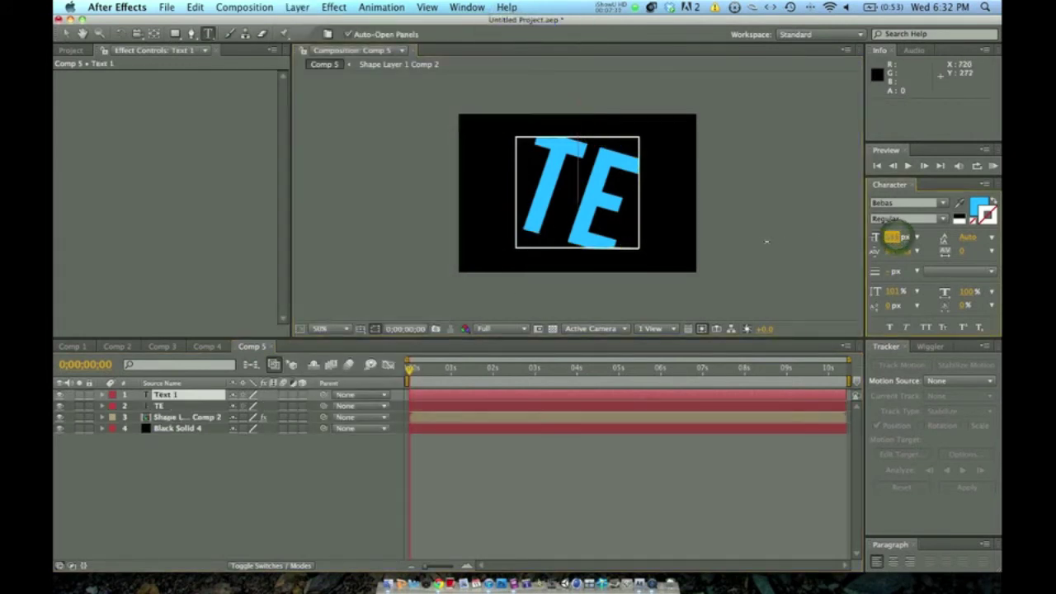
click(885, 239)
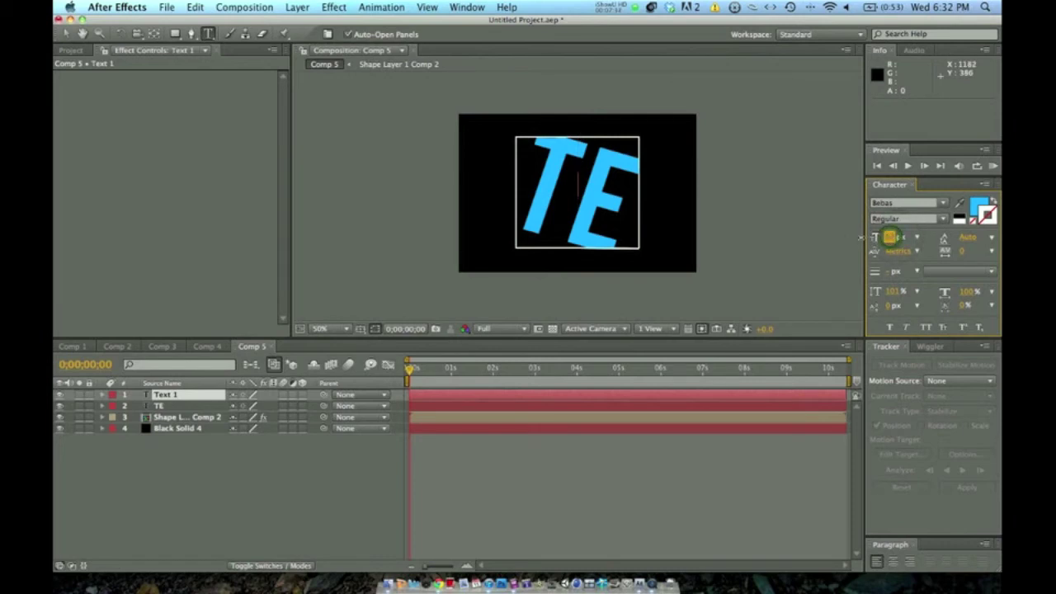
click(855, 239)
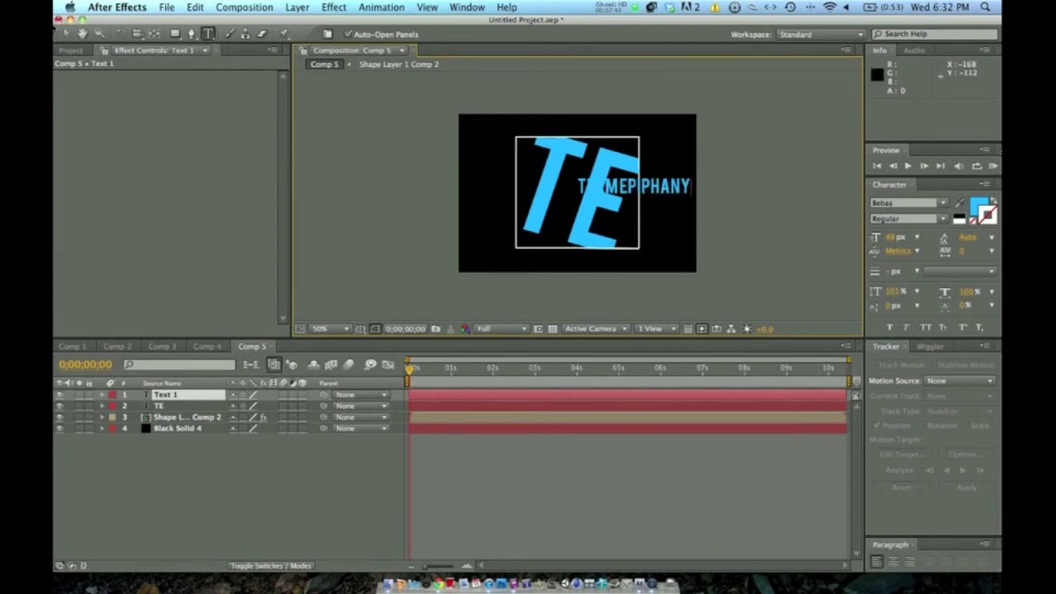
click(66, 33)
Position TEAM EPIPHANY centred just below the white box and preview the animation
drag(622, 232, 606, 255)
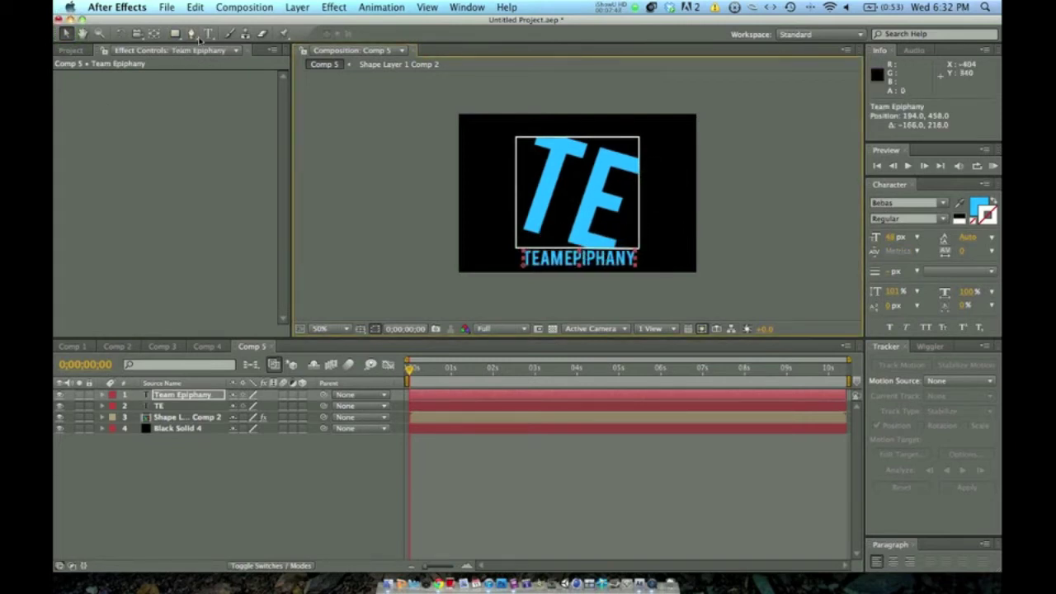
click(207, 34)
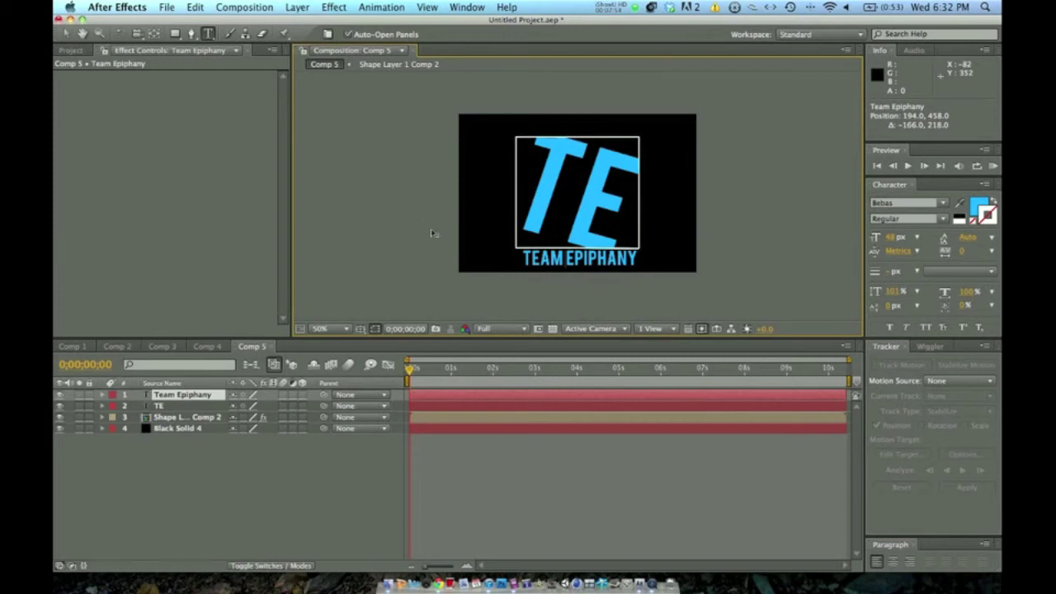
click(66, 33)
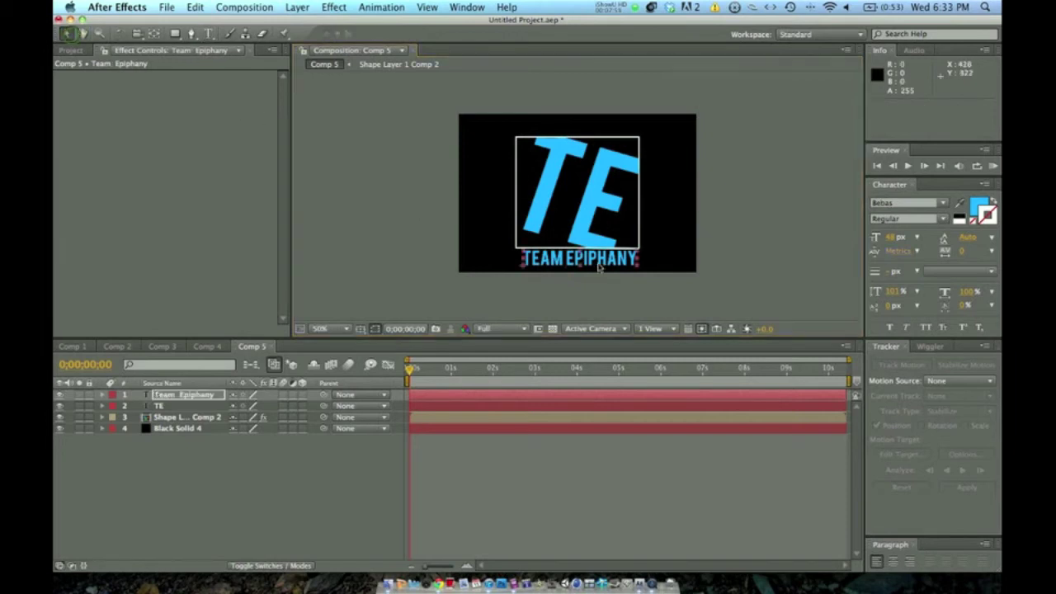
drag(590, 263, 589, 261)
click(408, 369)
key(space)
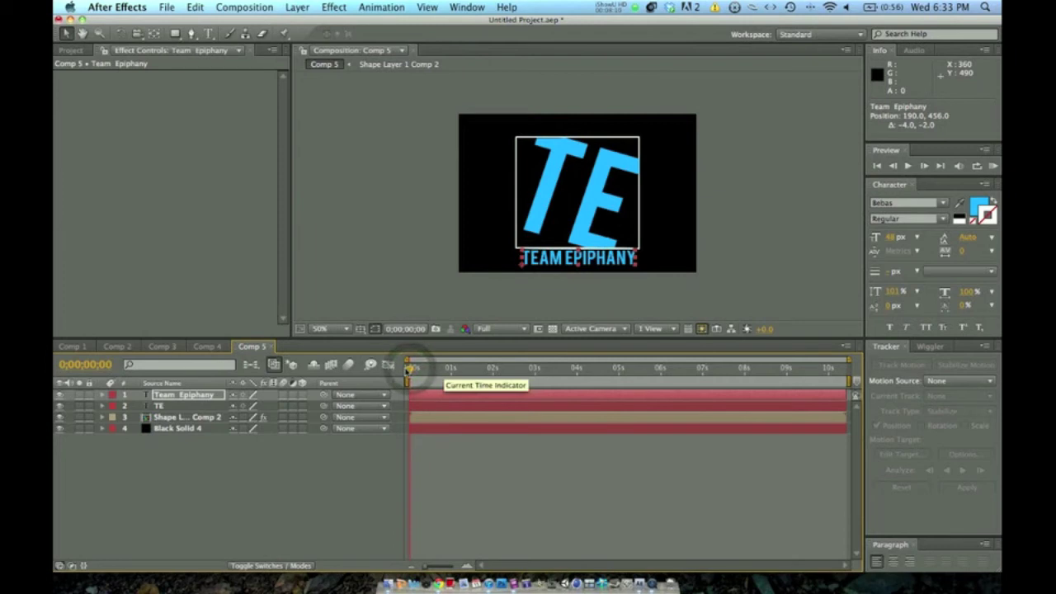
Set Shape Layer 1 Comp 2's stroke End to 0% with a keyframe at 0s
click(185, 418)
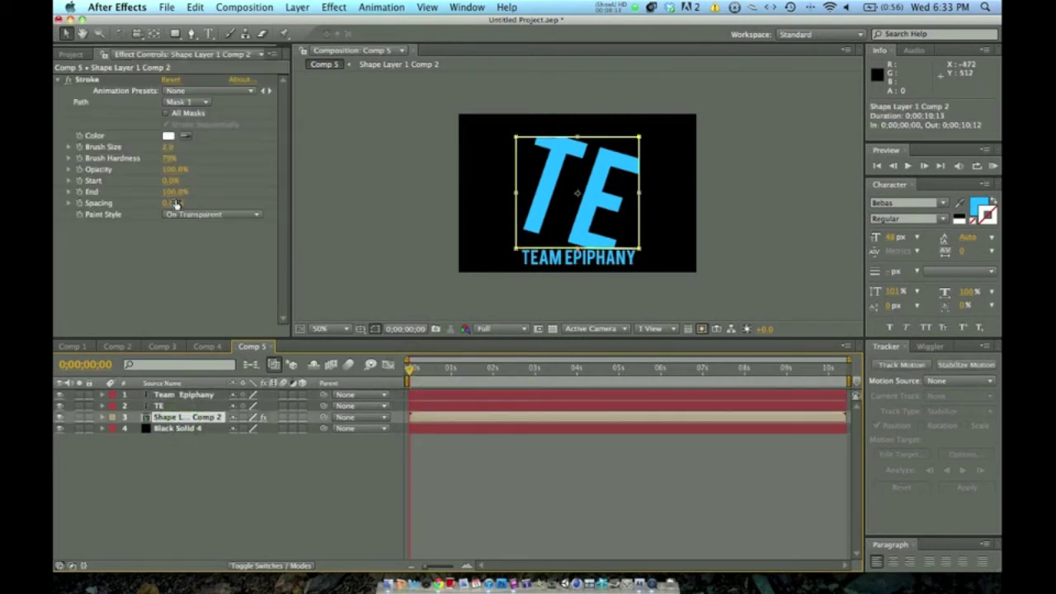
drag(173, 198, 93, 194)
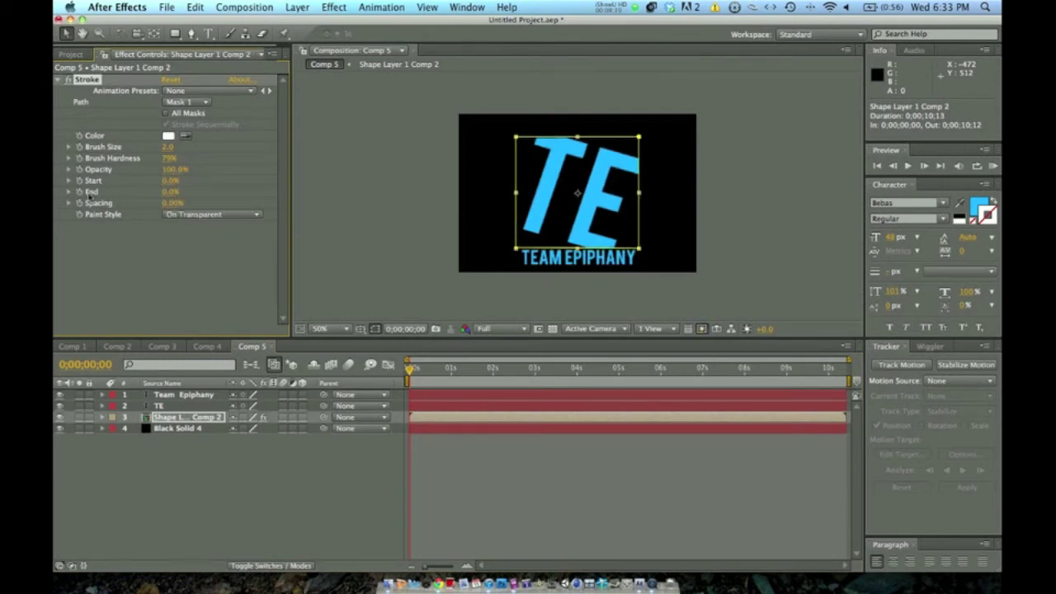
click(165, 428)
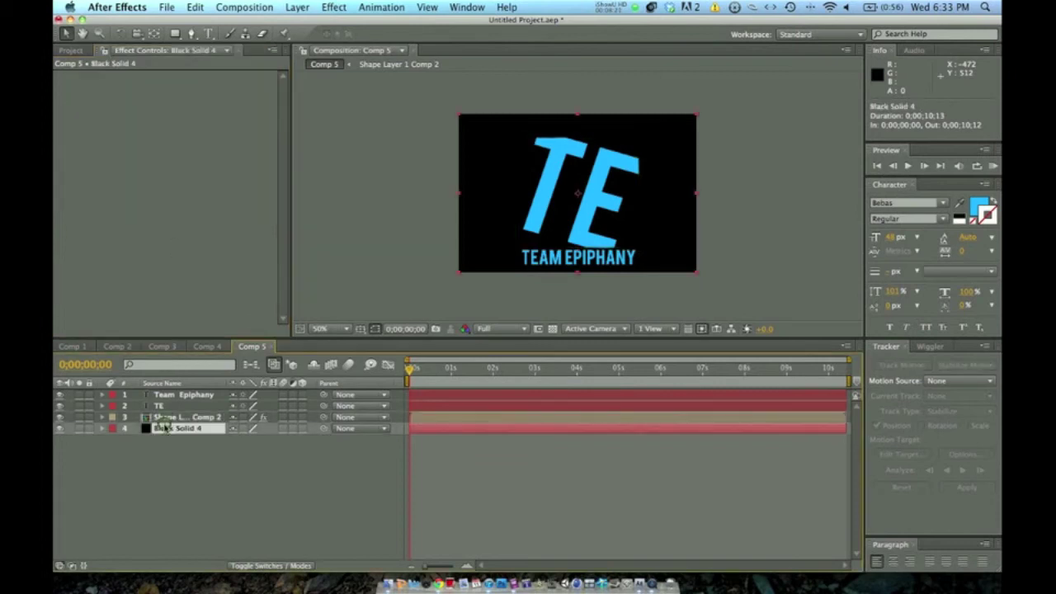
click(172, 418)
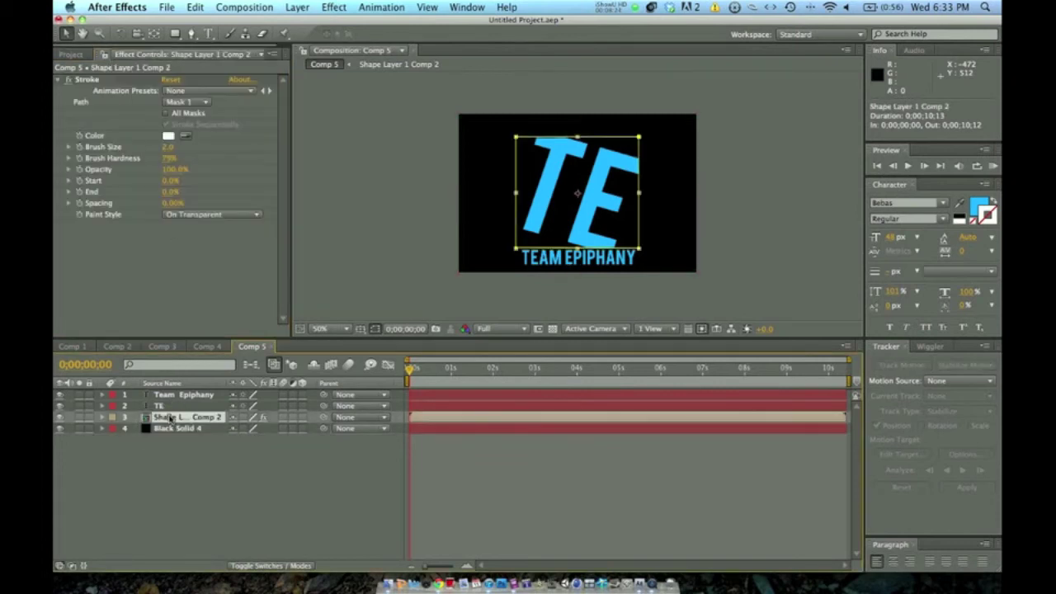
click(79, 191)
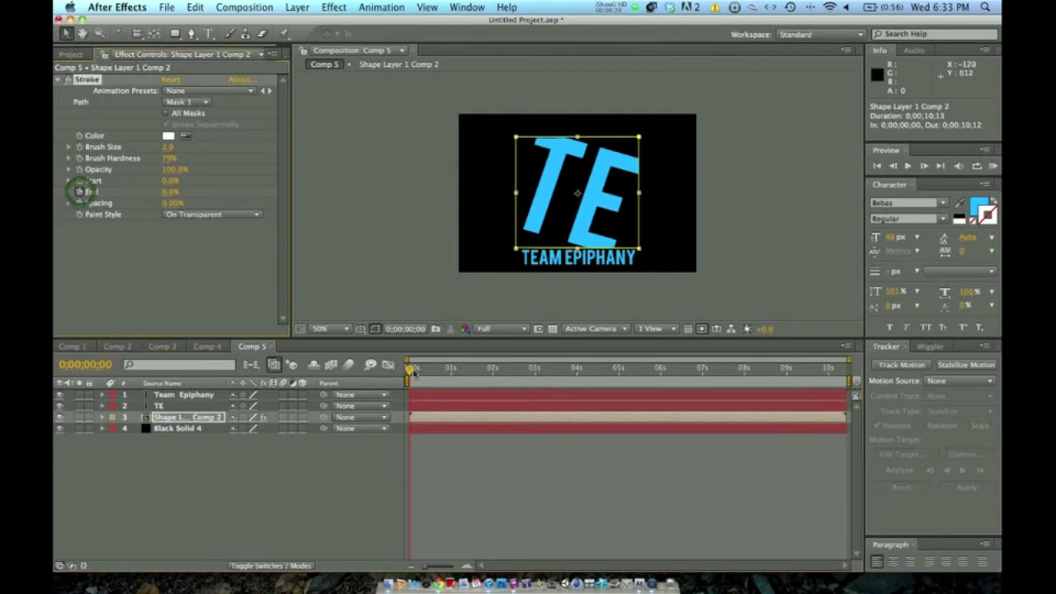
Keyframe the stroke End at 100% at about 0;00;01;17
drag(410, 370, 475, 371)
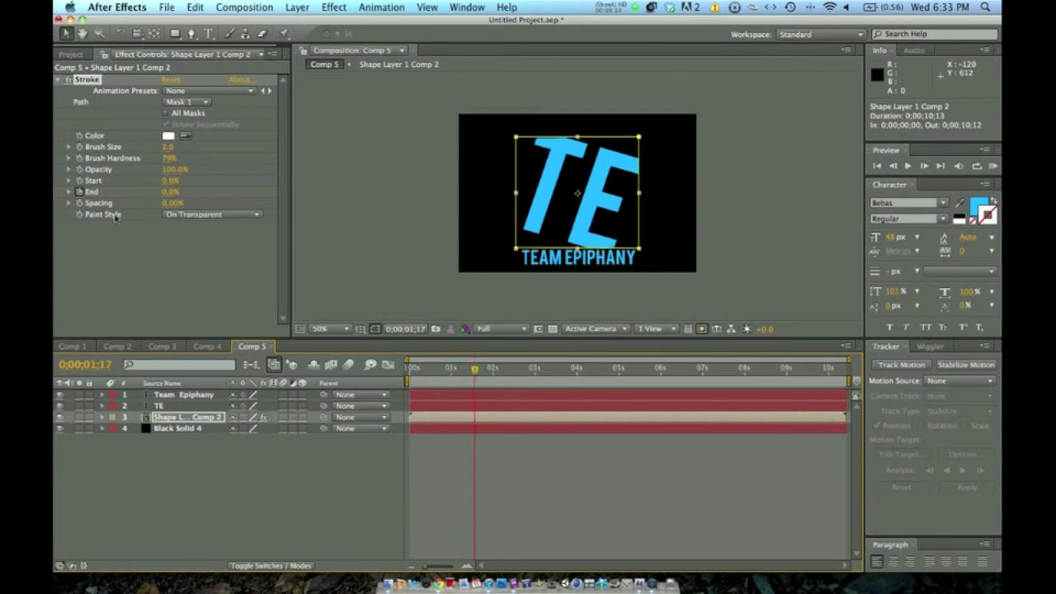
drag(169, 193, 255, 188)
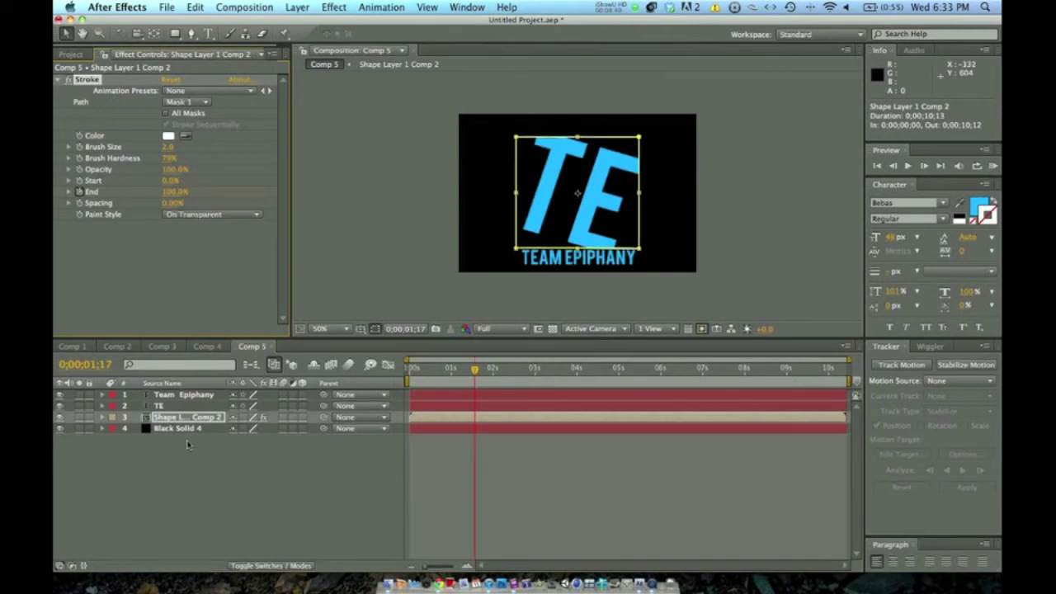
click(190, 430)
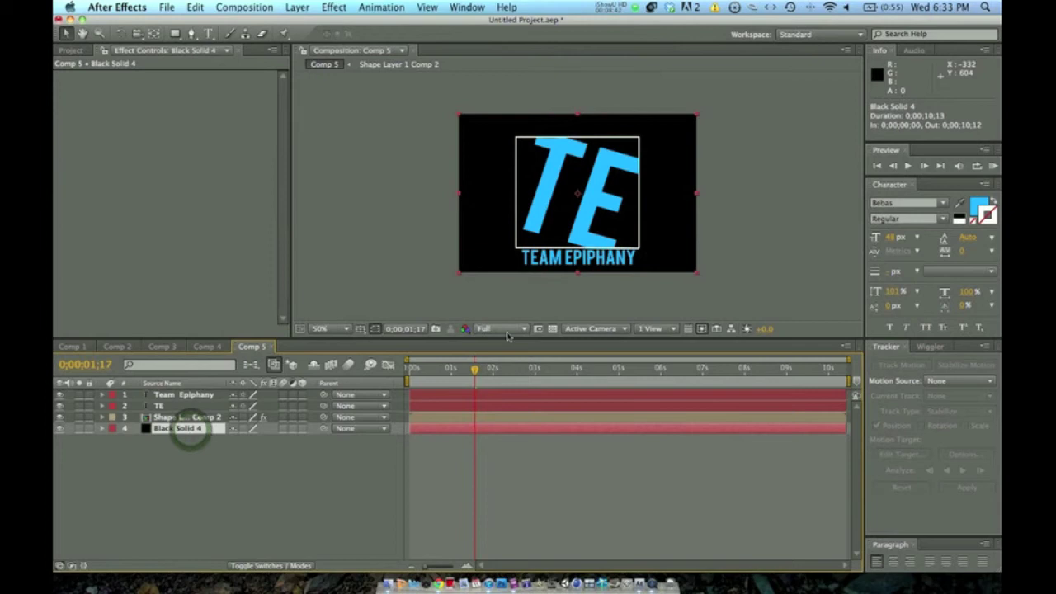
drag(475, 372, 422, 370)
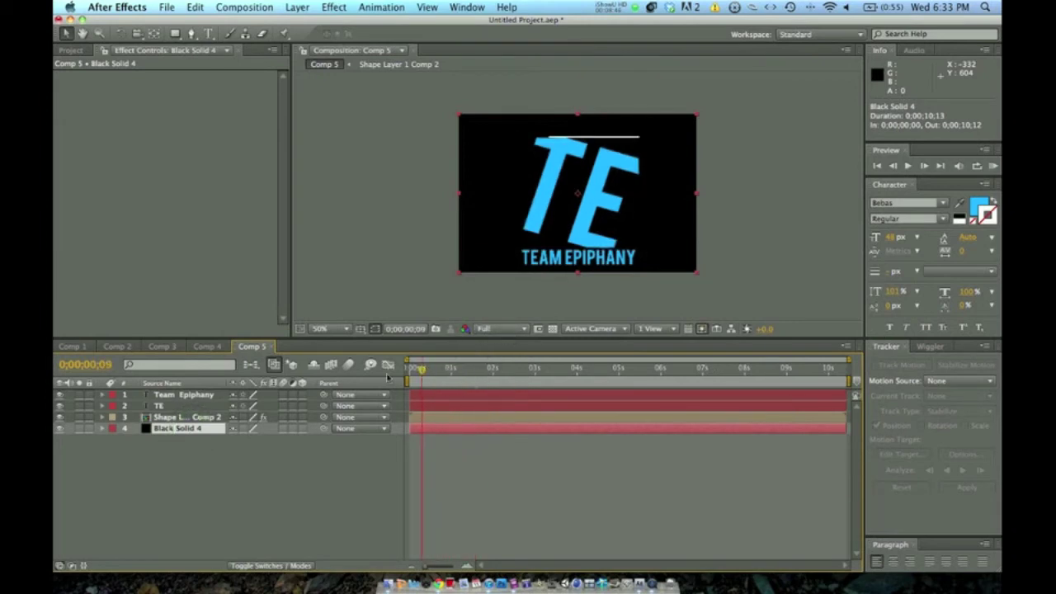
drag(420, 371, 409, 371)
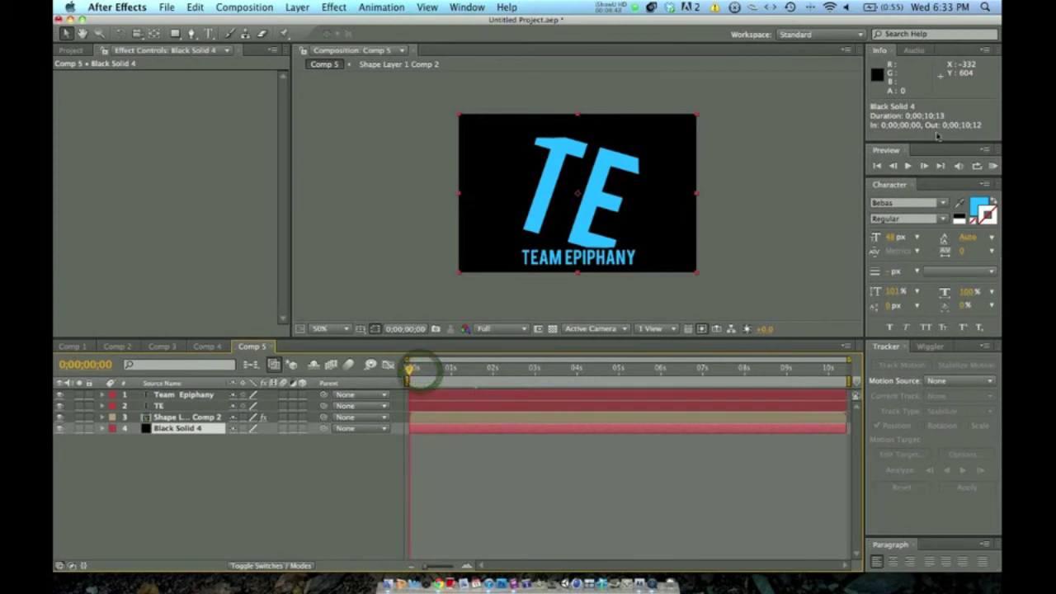
click(907, 166)
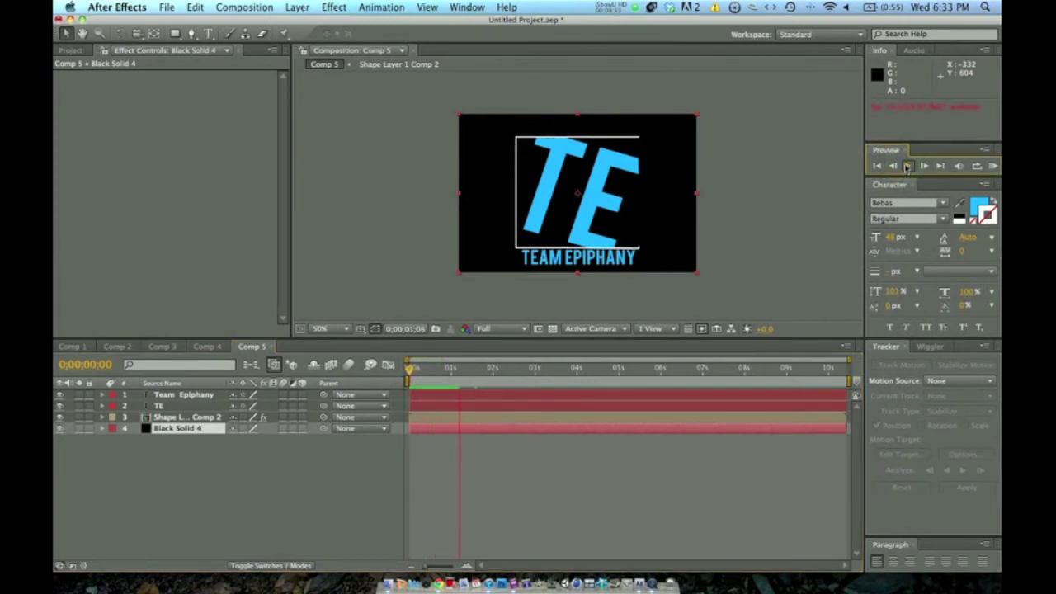
click(905, 166)
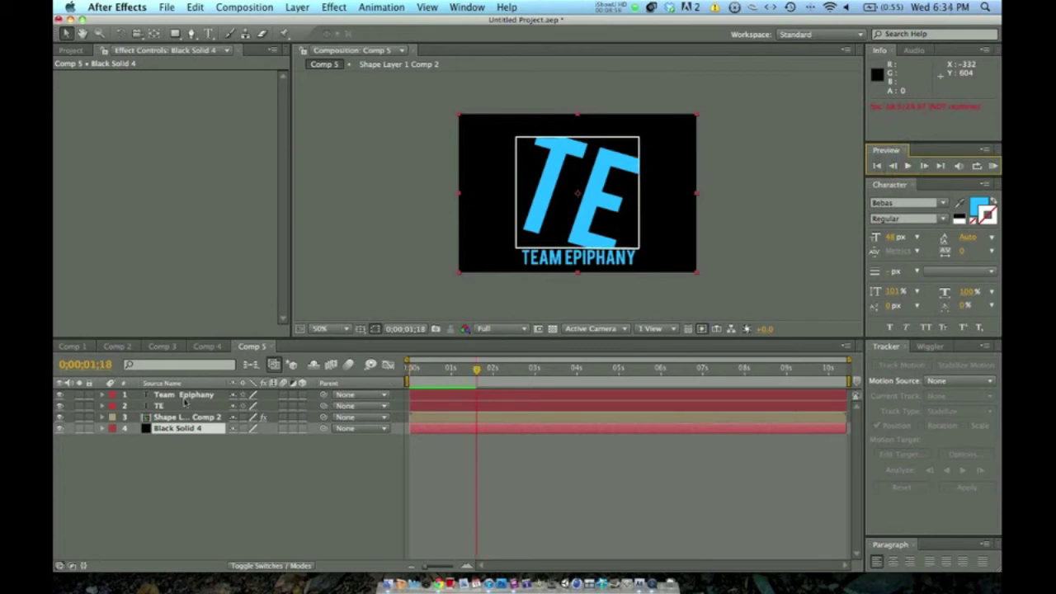
click(157, 395)
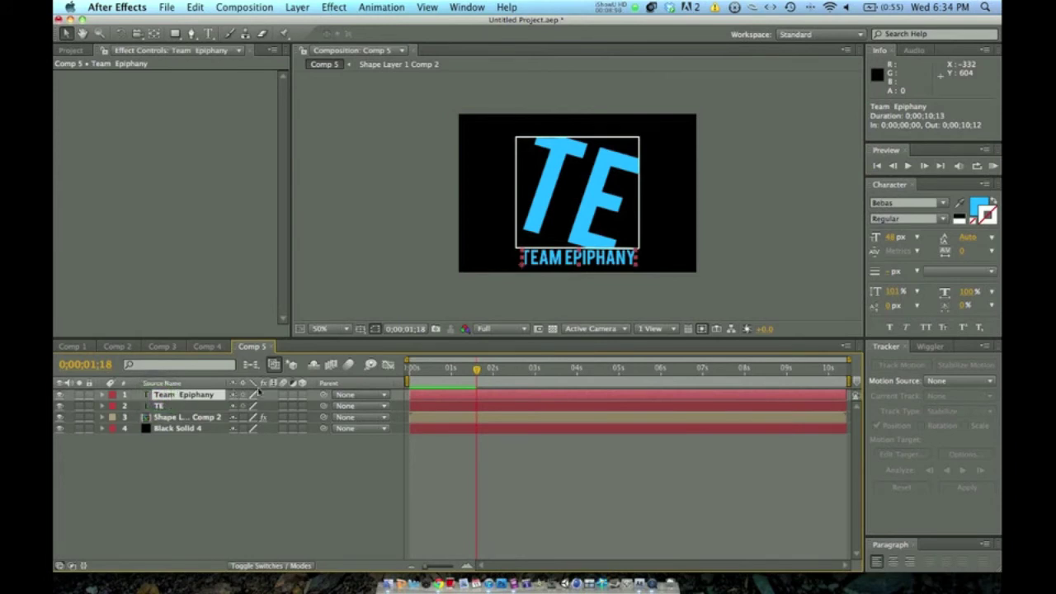
Move the outline's Stroke End 100% keyframe to 0;00;02;01
click(101, 395)
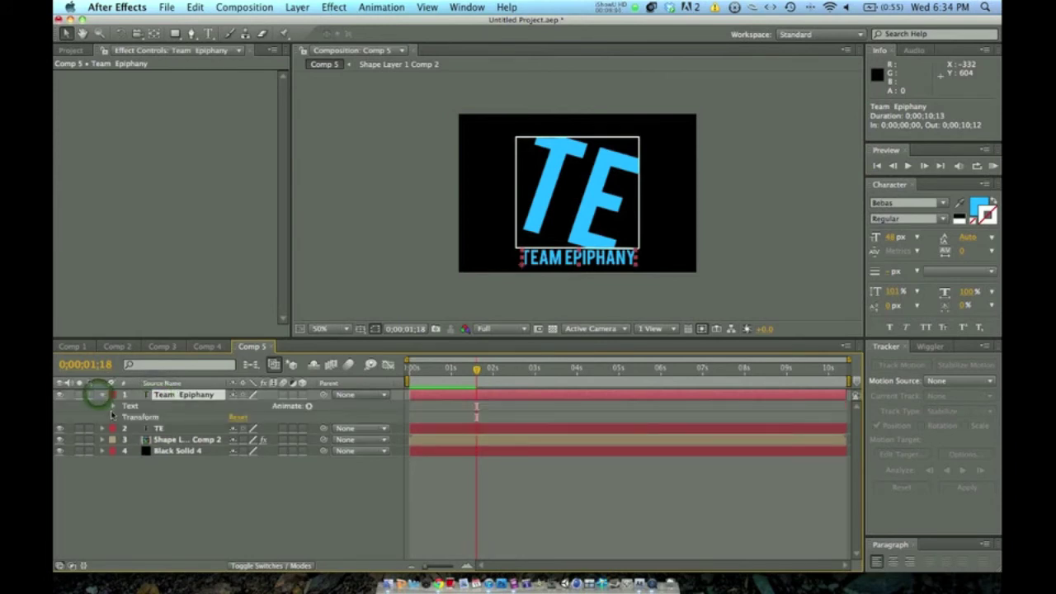
click(103, 395)
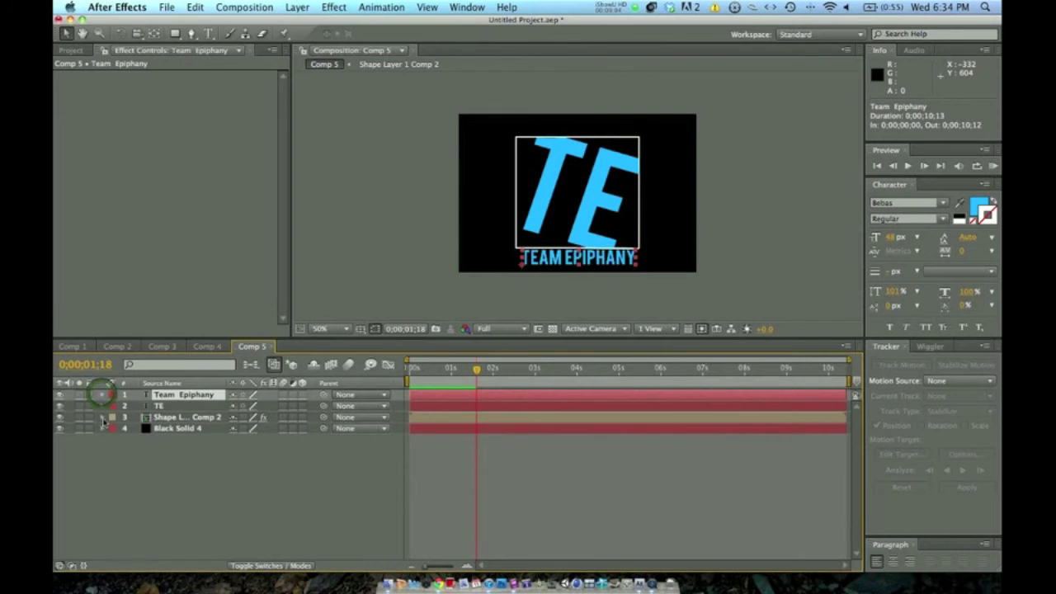
click(101, 417)
click(113, 443)
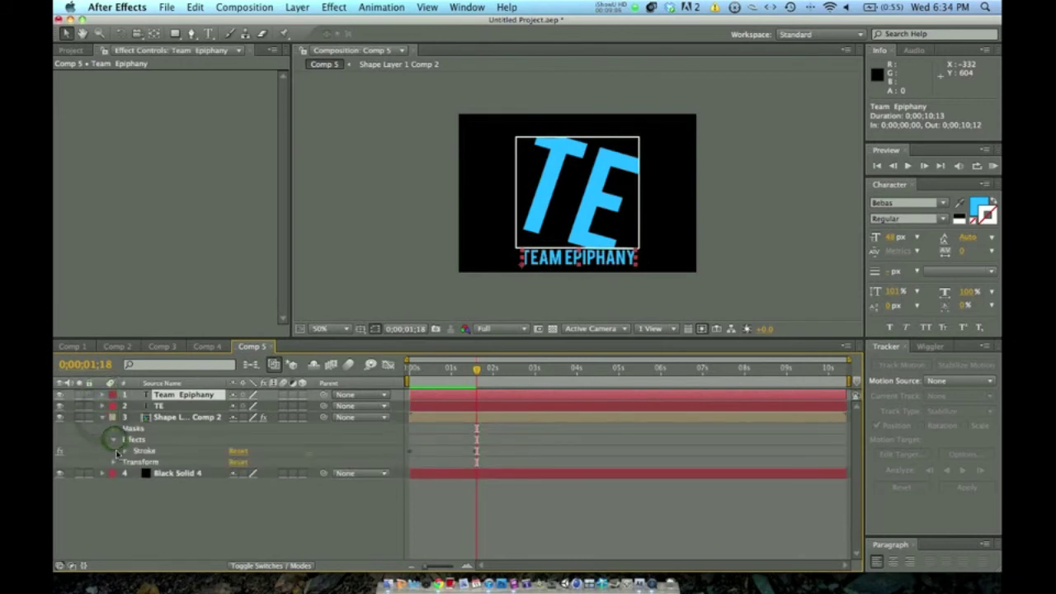
click(122, 450)
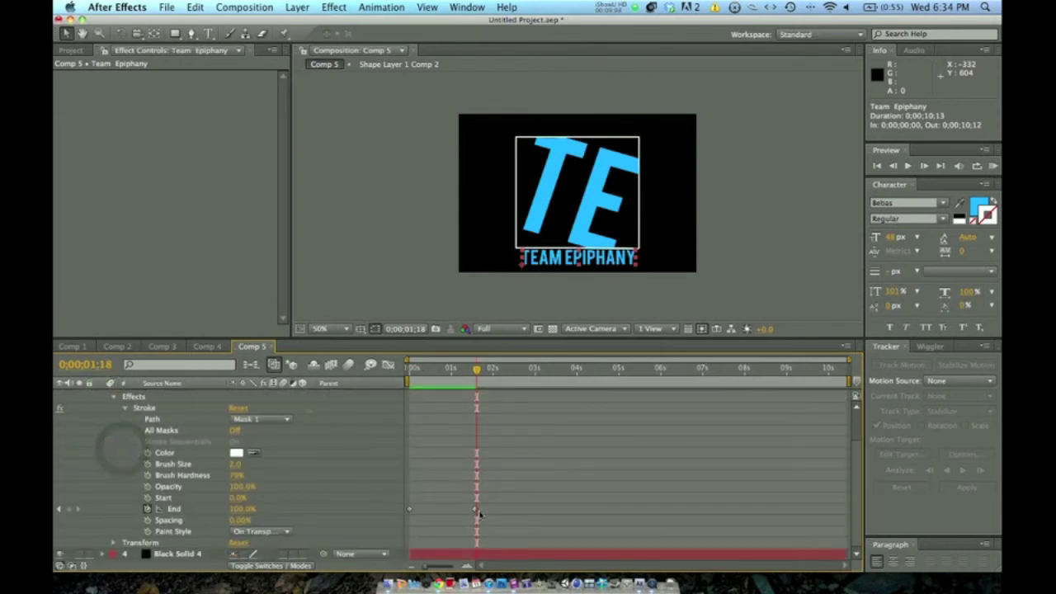
click(473, 510)
drag(473, 511, 493, 513)
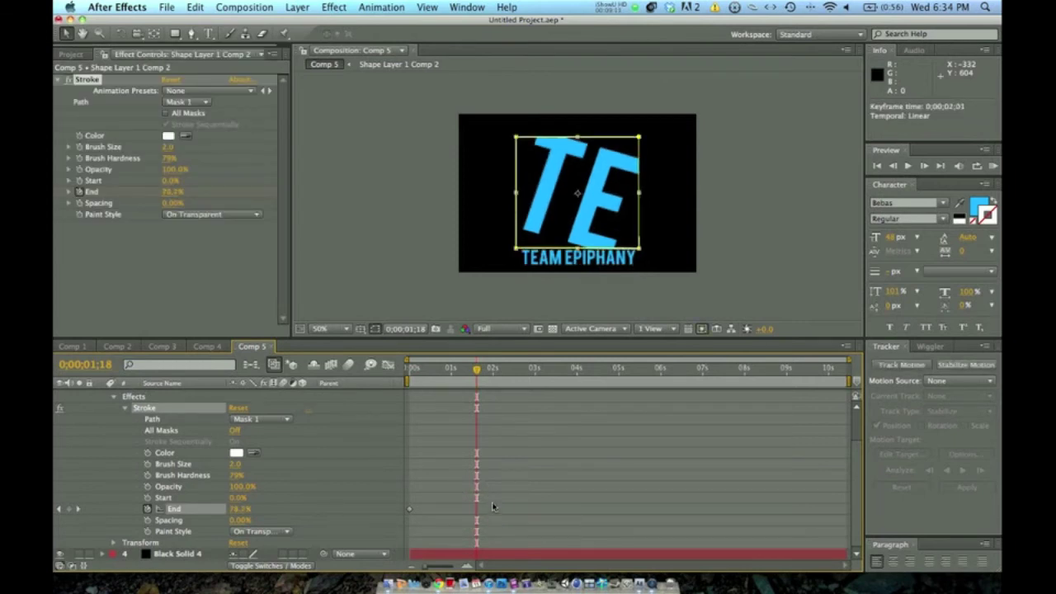
drag(493, 512, 481, 511)
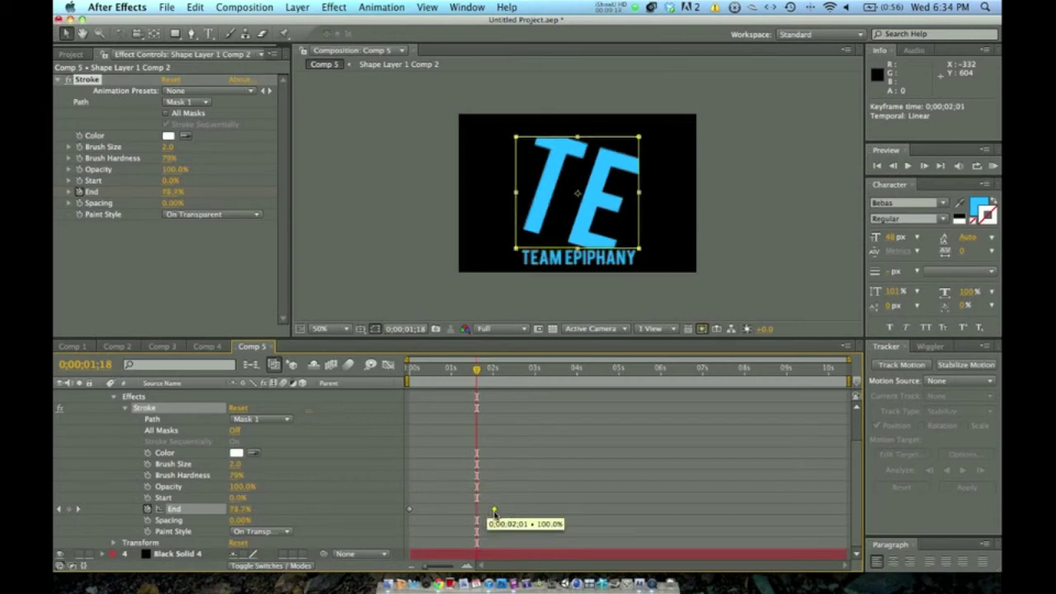
drag(494, 513, 494, 514)
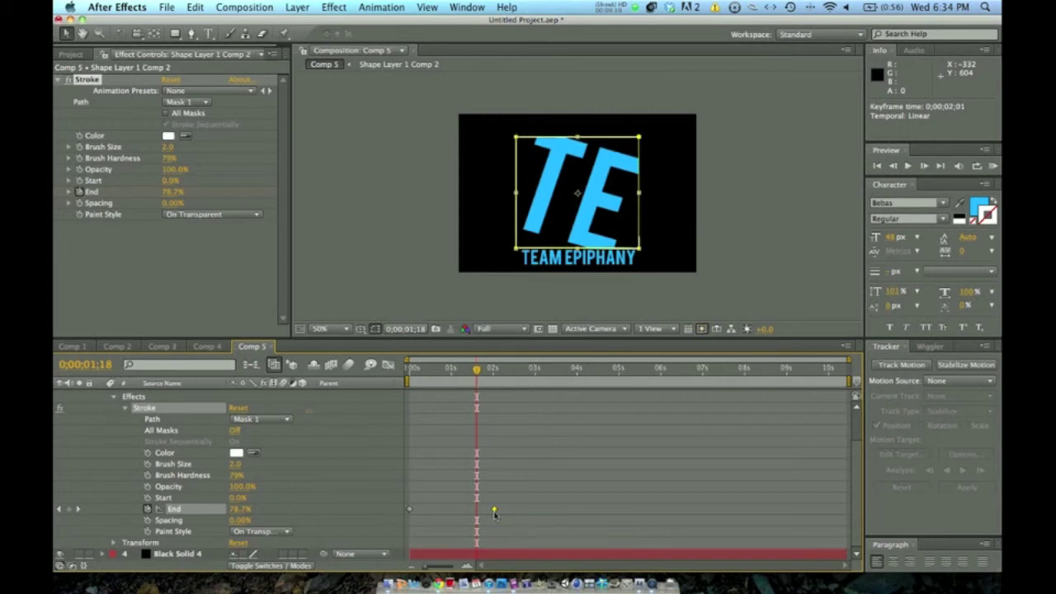
Collapse the outline layer, scrub back near the start, and select the TE layer
scroll(286, 476, up, 3)
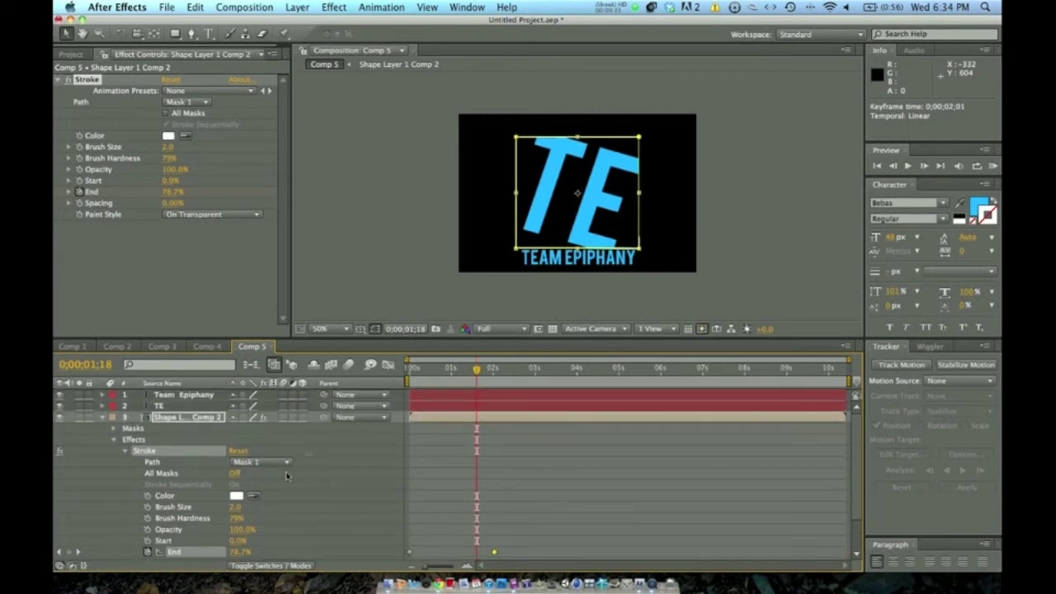
click(102, 419)
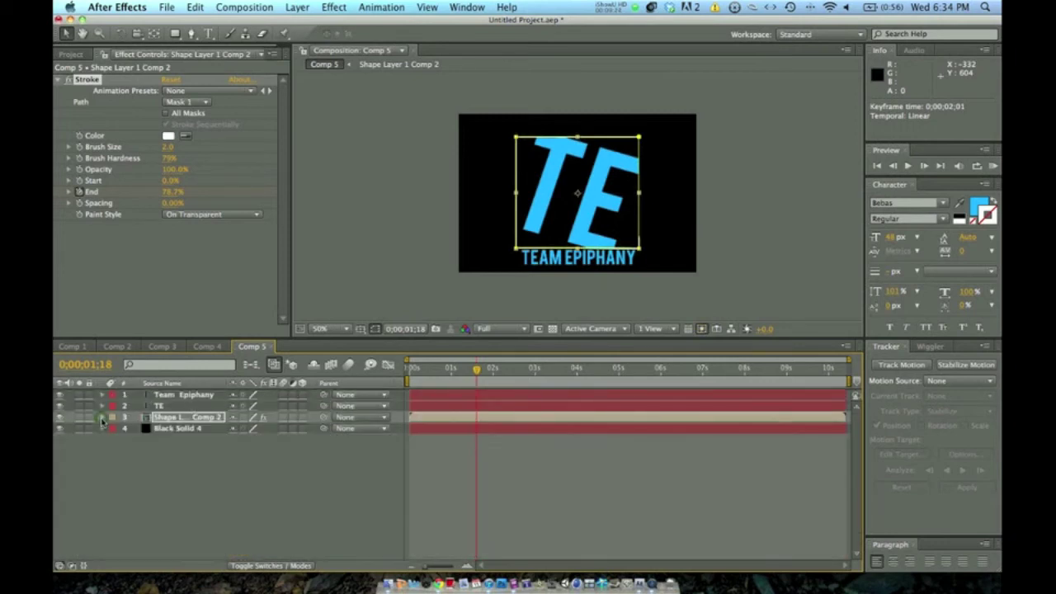
key(Page_Up)
key(Page_Up)
mouse_move(471, 368)
mouse_down()
mouse_move(424, 369)
mouse_move(492, 368)
mouse_move(405, 381)
mouse_up()
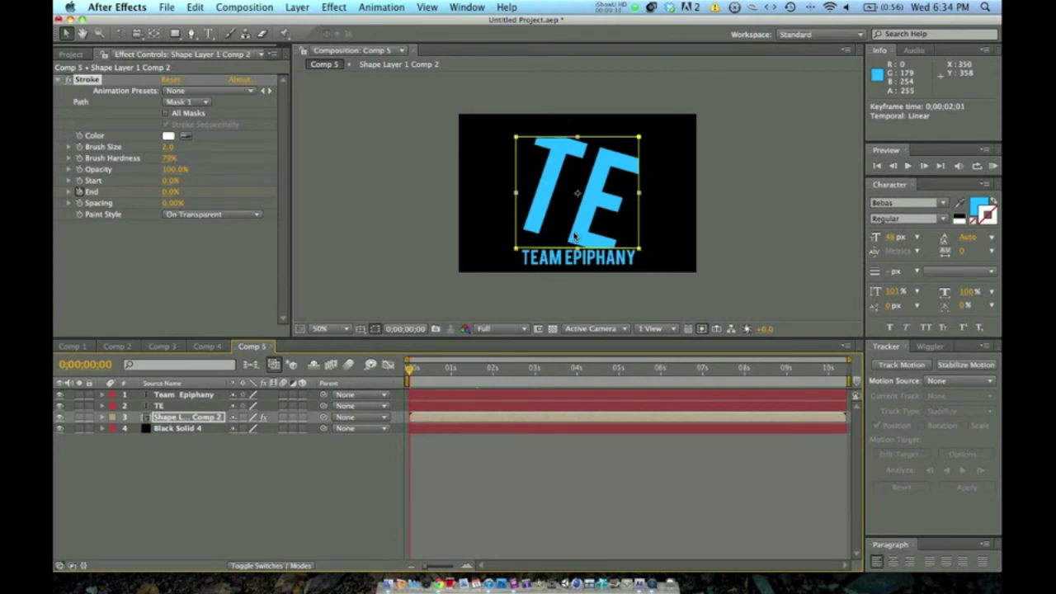
click(194, 407)
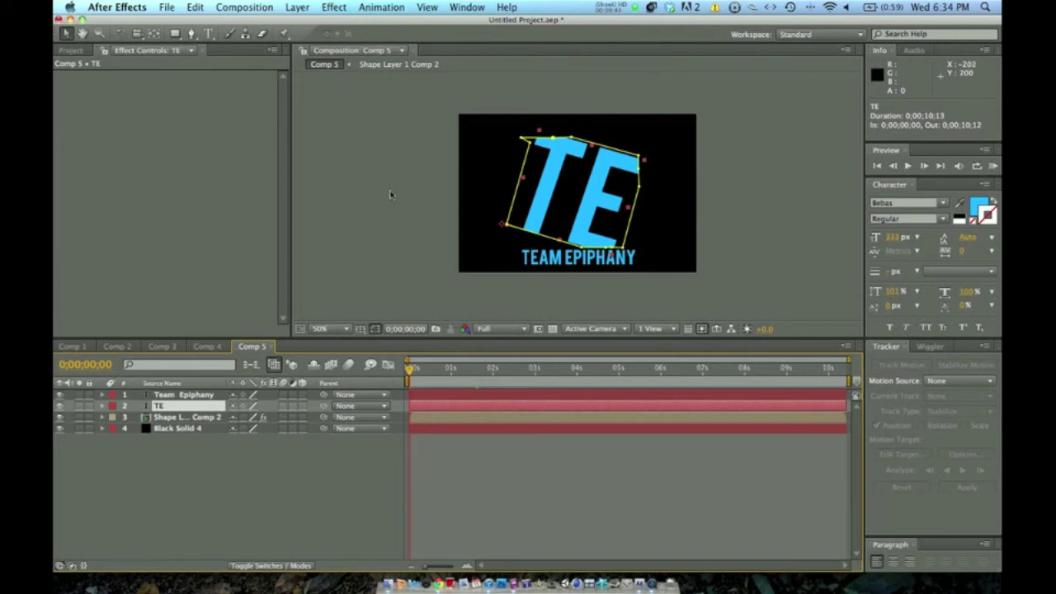
Keyframe the TE layer's Opacity from 0% at the start to 100% at one second
click(102, 406)
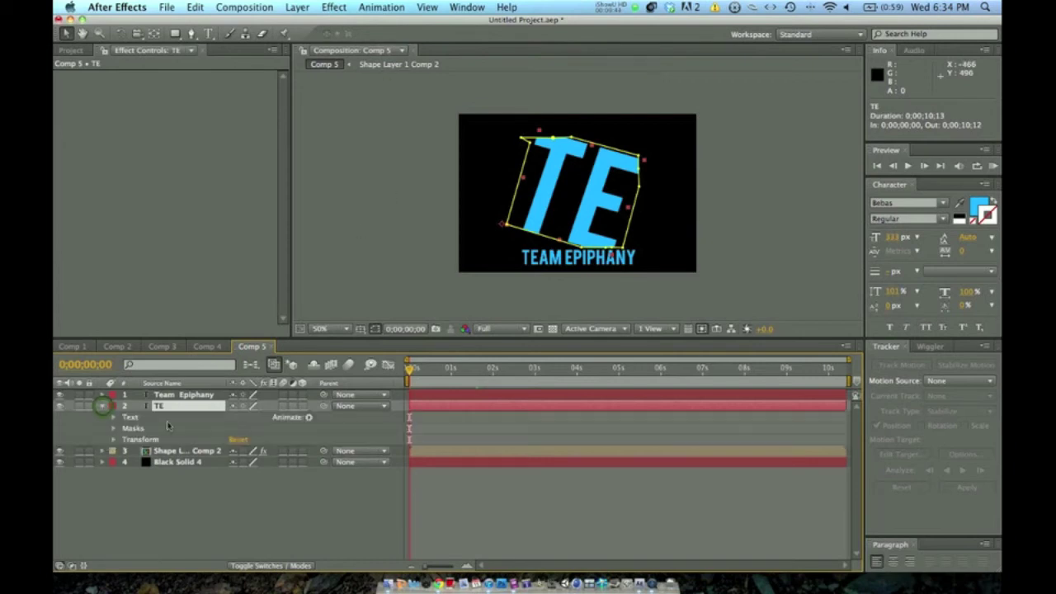
click(114, 440)
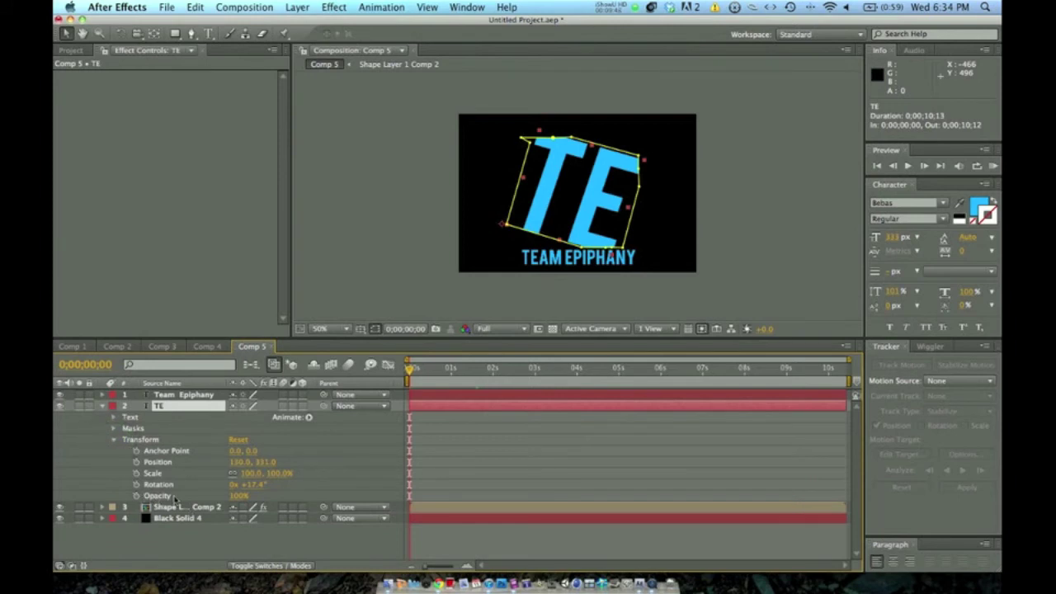
drag(237, 495, 165, 500)
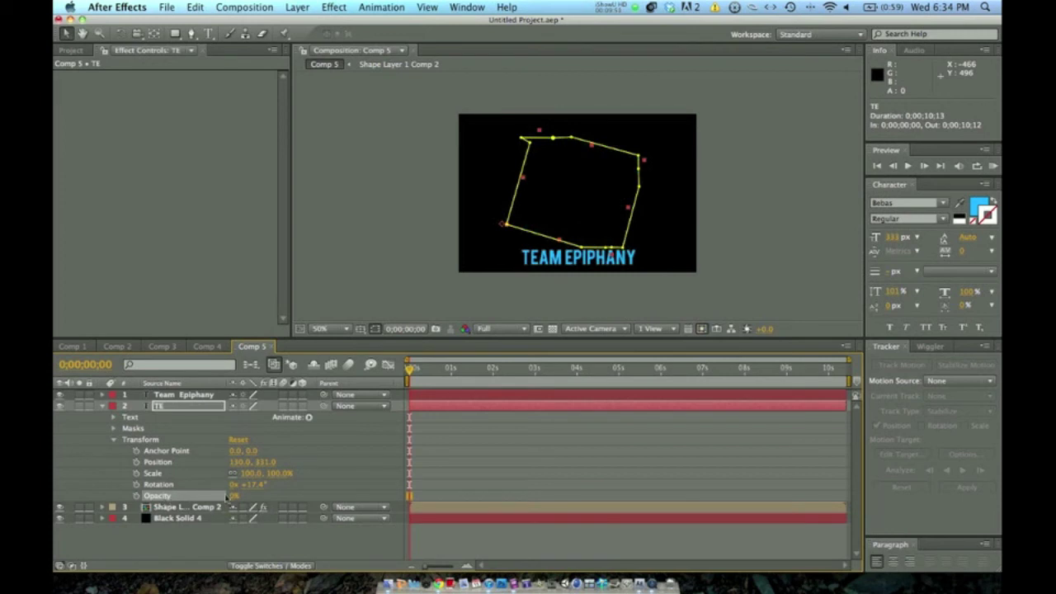
click(136, 495)
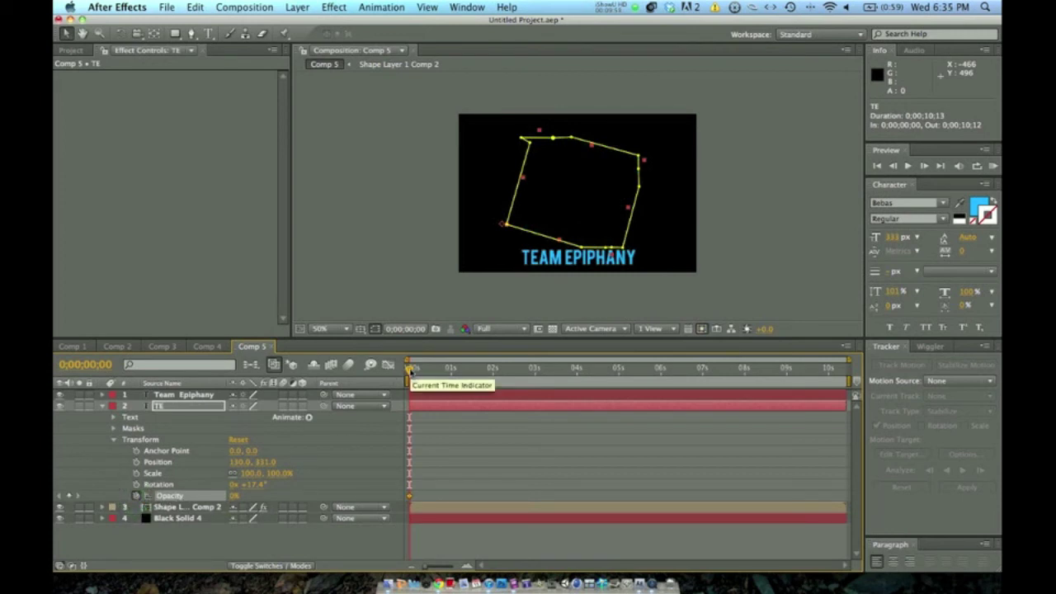
drag(410, 371, 452, 372)
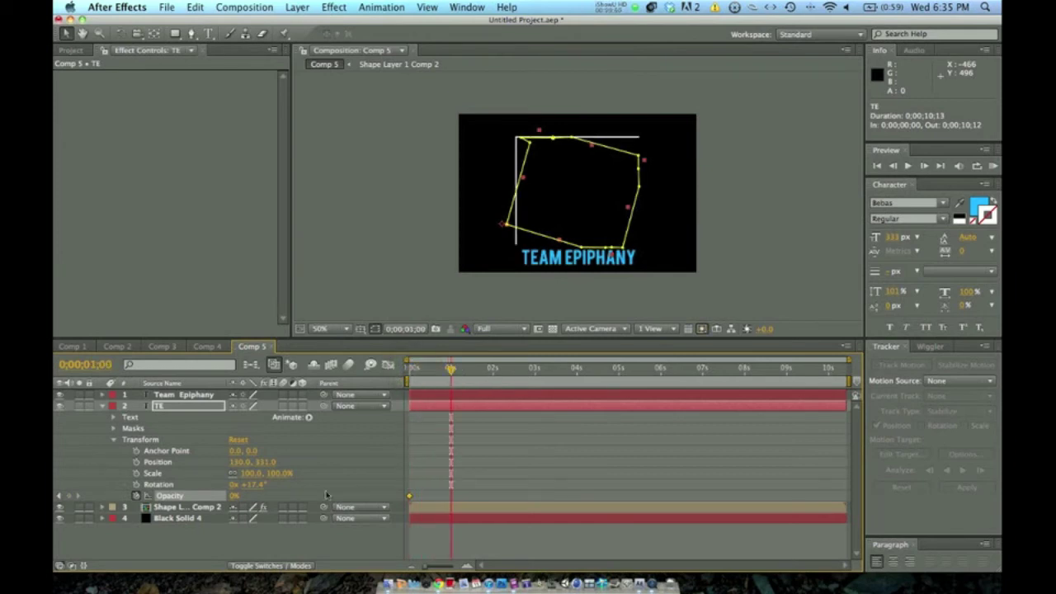
drag(235, 495, 247, 495)
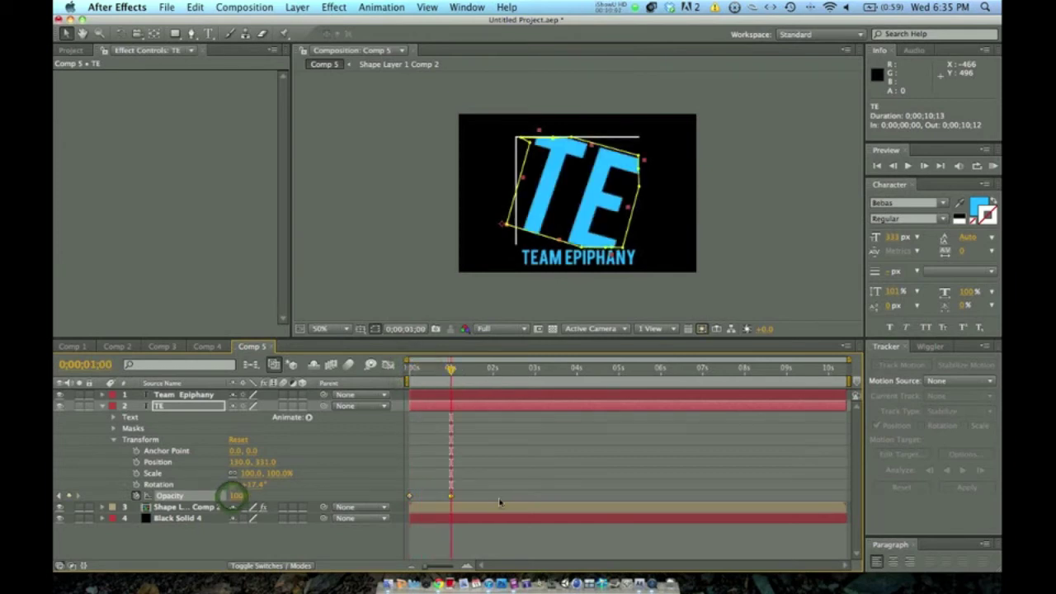
Preview the fade-in and move the 100% opacity keyframe to 0;00;00;18
key(Home)
click(908, 166)
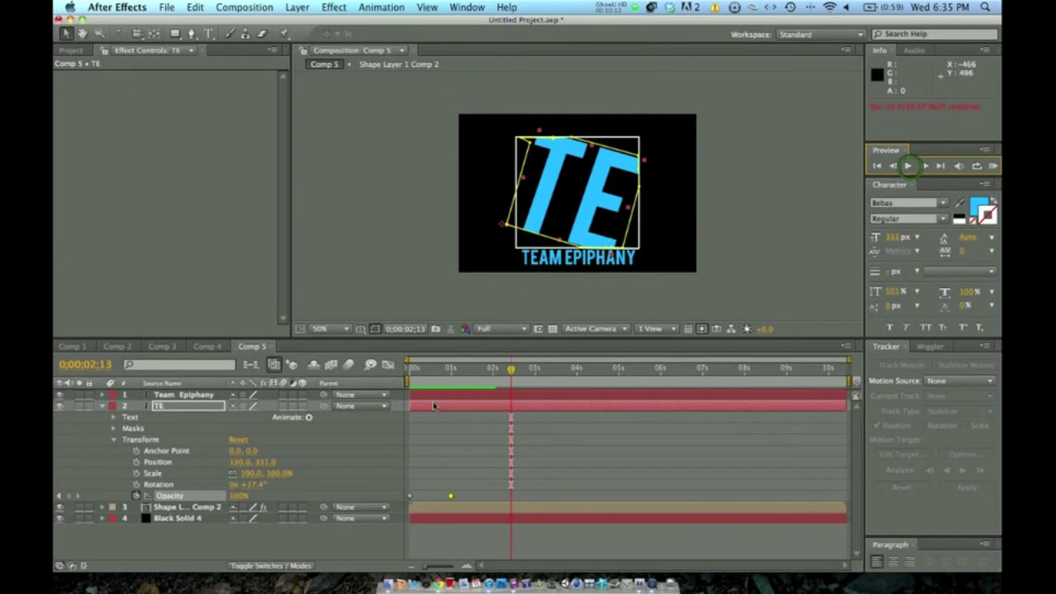
click(450, 496)
drag(443, 498, 435, 496)
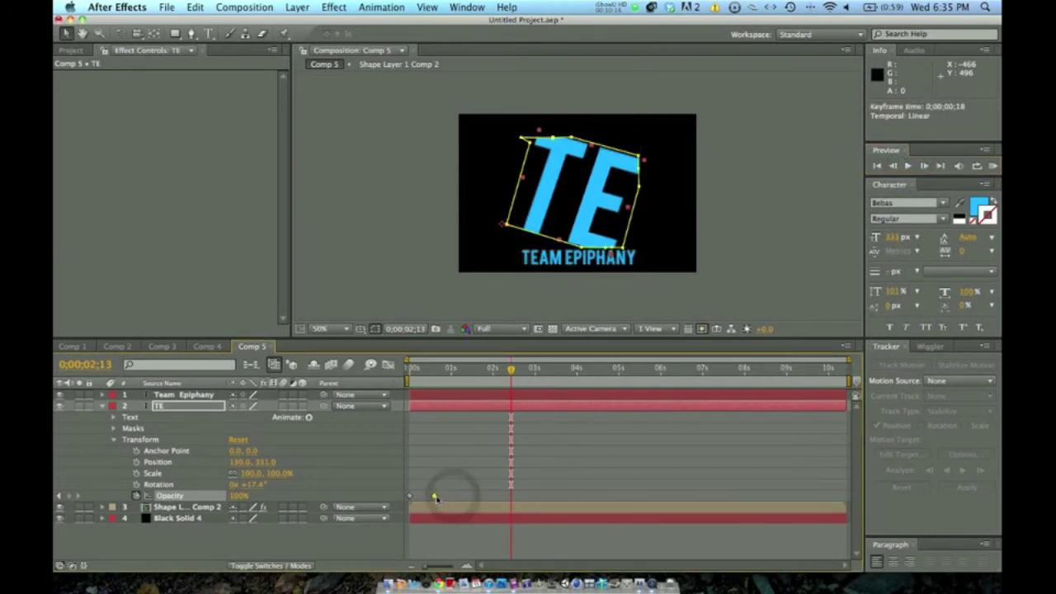
click(101, 406)
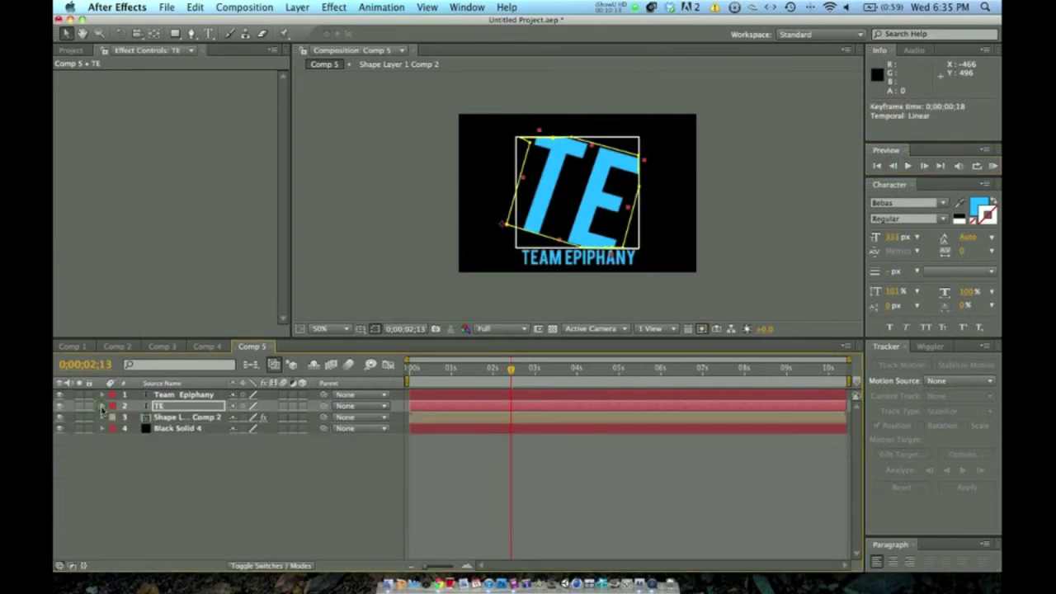
Scrub the current time to 0;00;02;22 and select the Team Epiphany layer
mouse_move(509, 368)
mouse_down()
mouse_move(416, 376)
mouse_move(495, 378)
mouse_up()
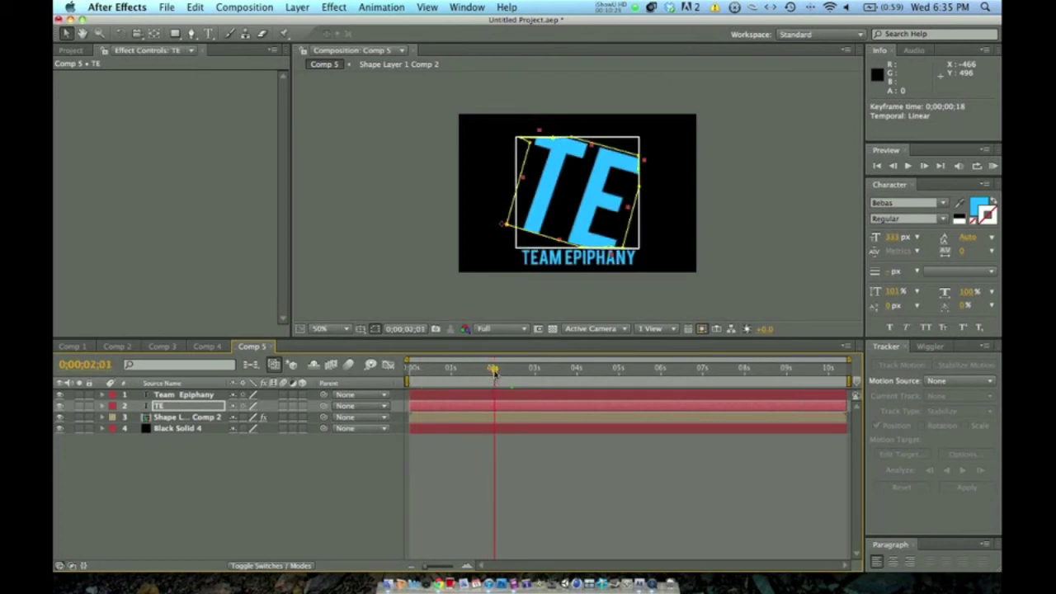
drag(494, 373, 514, 373)
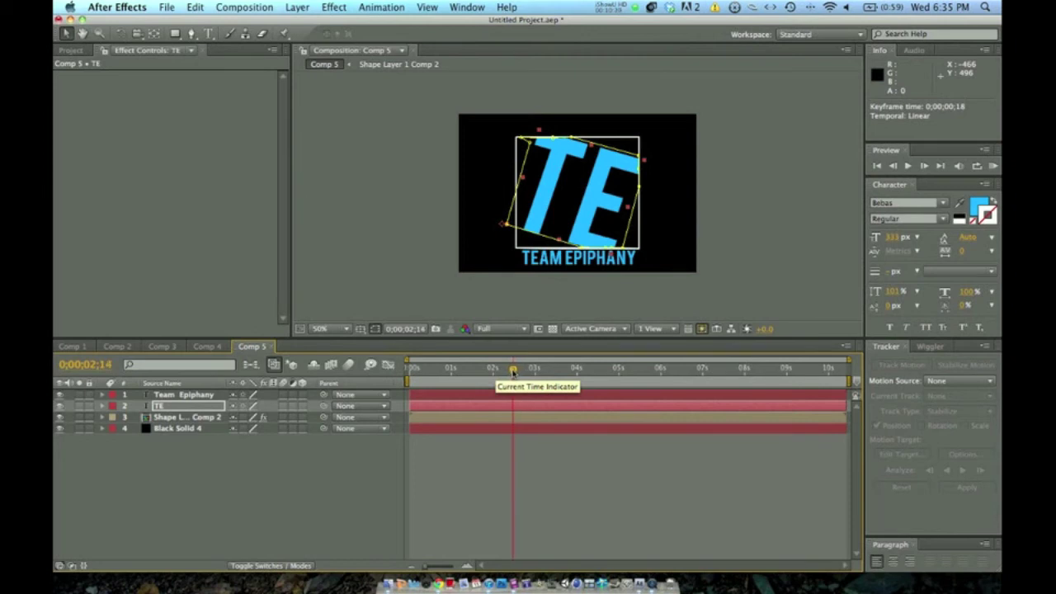
drag(534, 371, 531, 373)
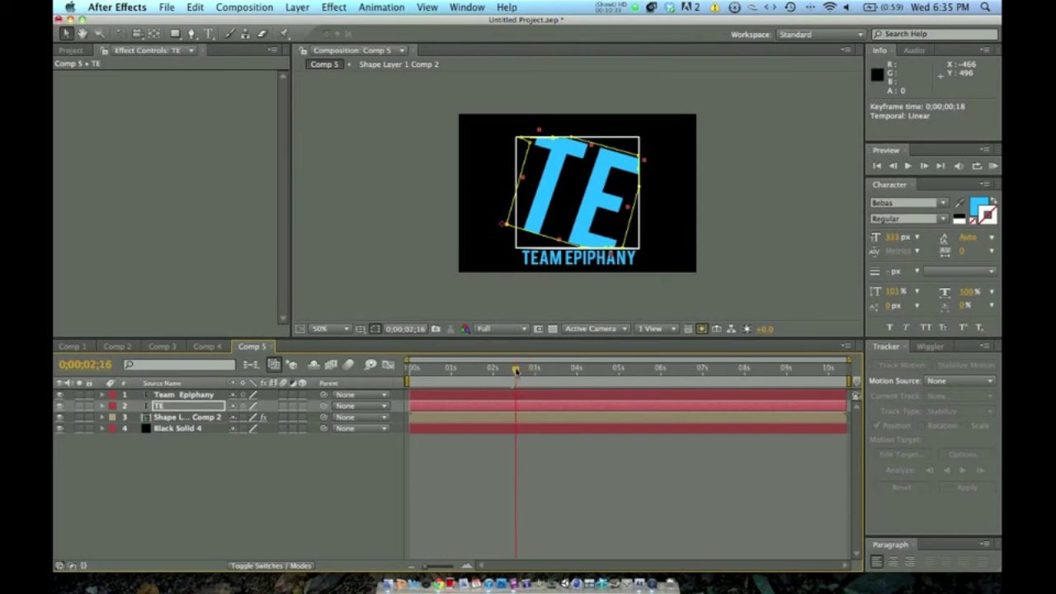
drag(522, 372, 524, 373)
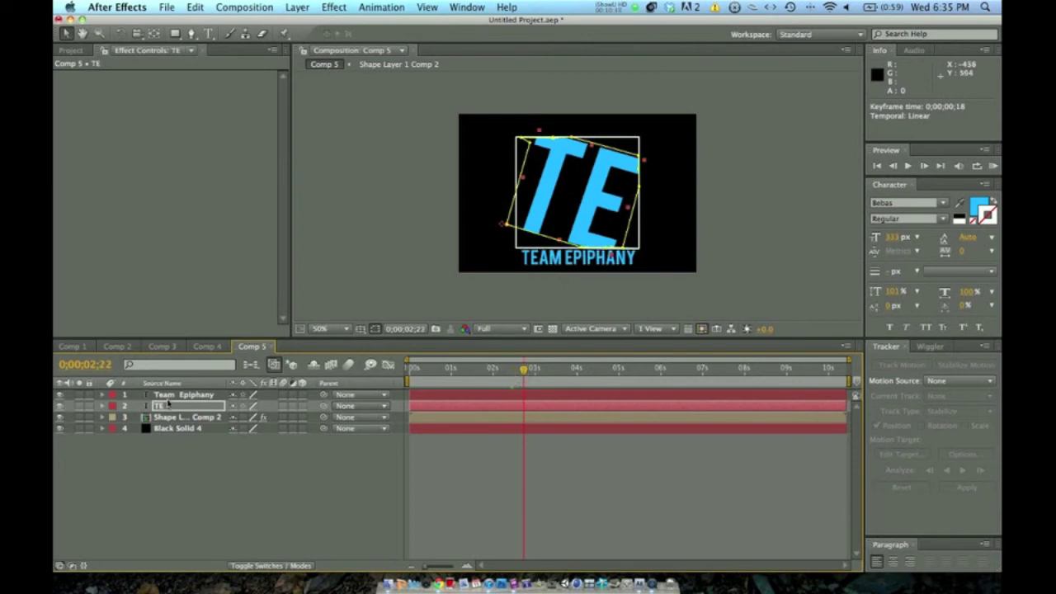
click(169, 396)
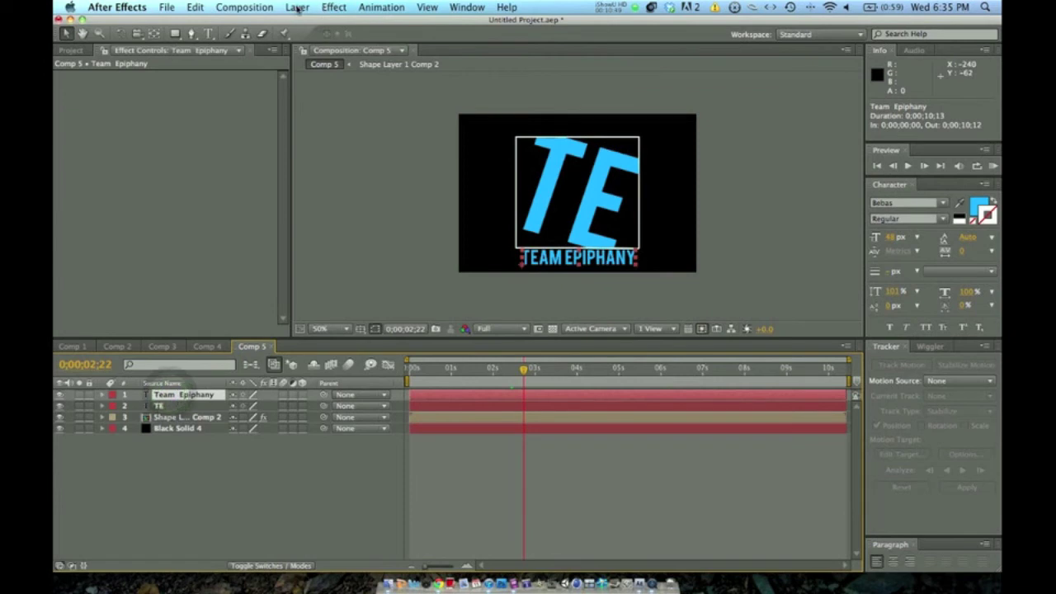
Create a new solid layer by mistake, then delete it
click(297, 6)
mouse_move(371, 22)
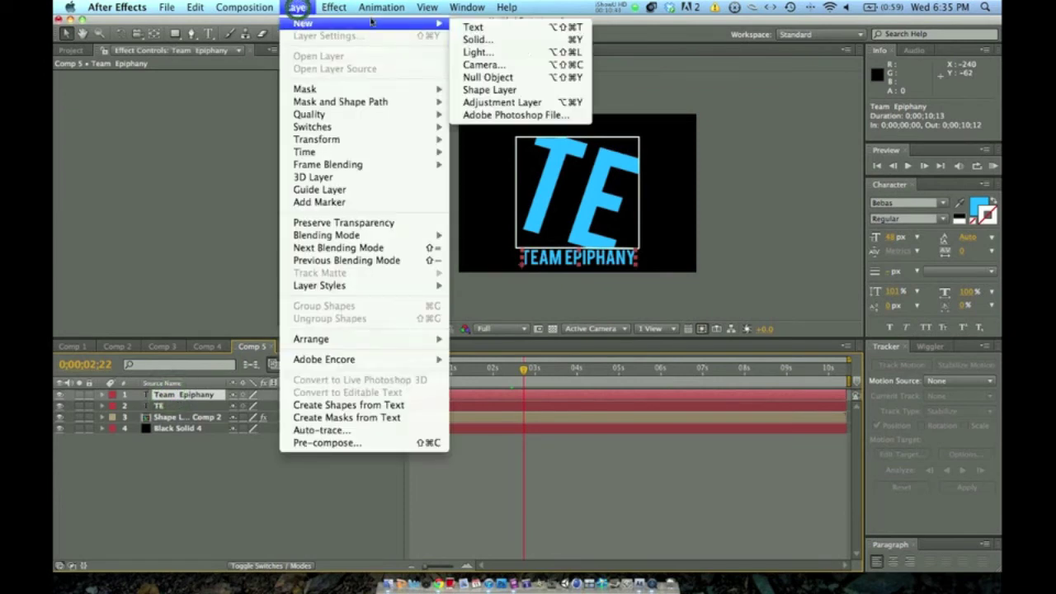
click(528, 40)
click(627, 395)
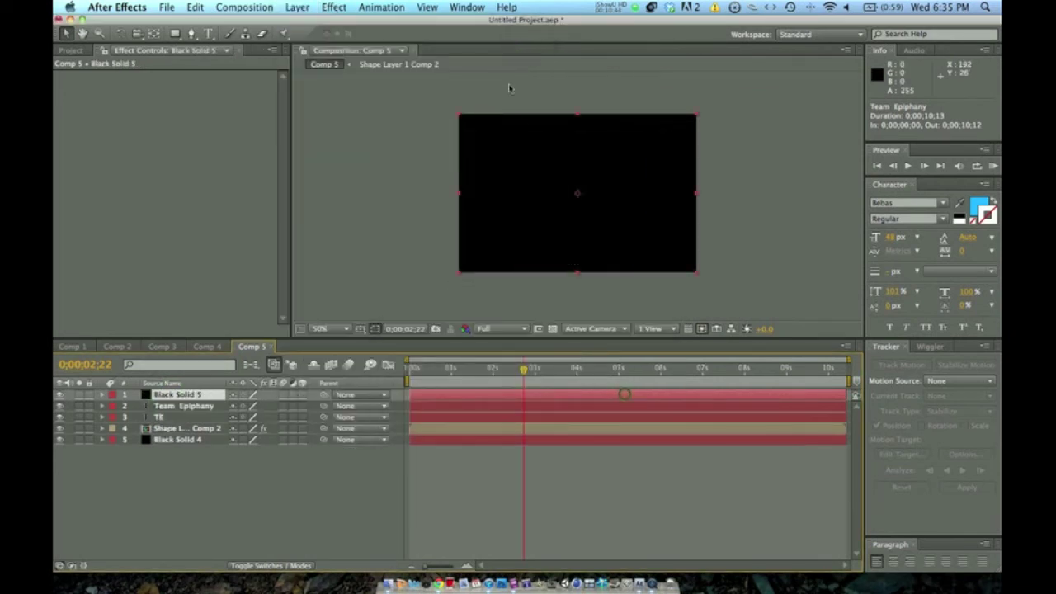
key(Delete)
Add Shape Layer 1 with a rectangle above the TEAM EPIPHANY text, restacked above Black Solid 4
click(312, 7)
mouse_move(347, 23)
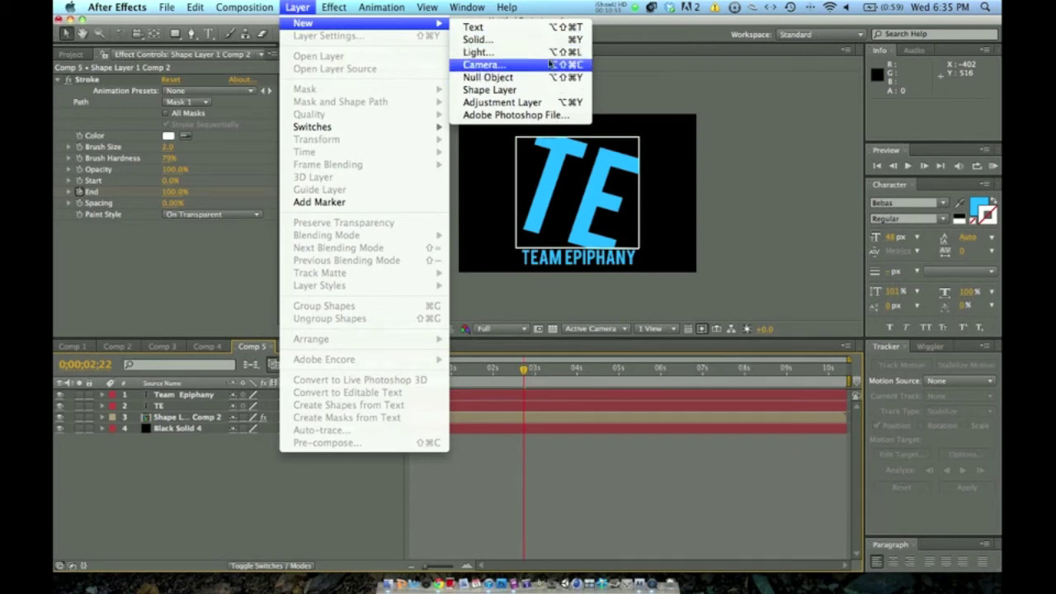
click(495, 90)
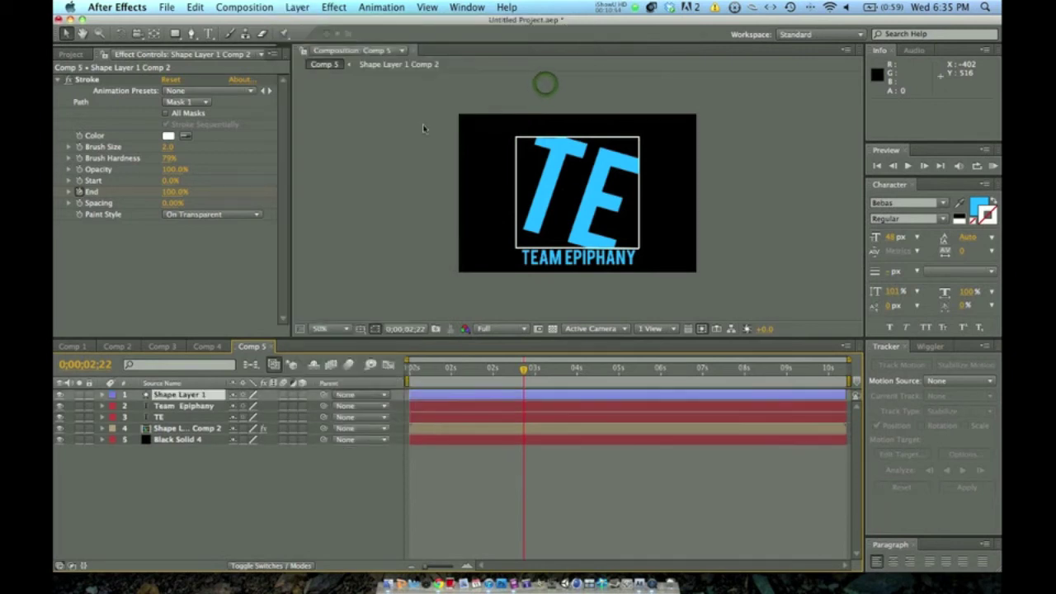
drag(485, 222, 661, 248)
click(432, 34)
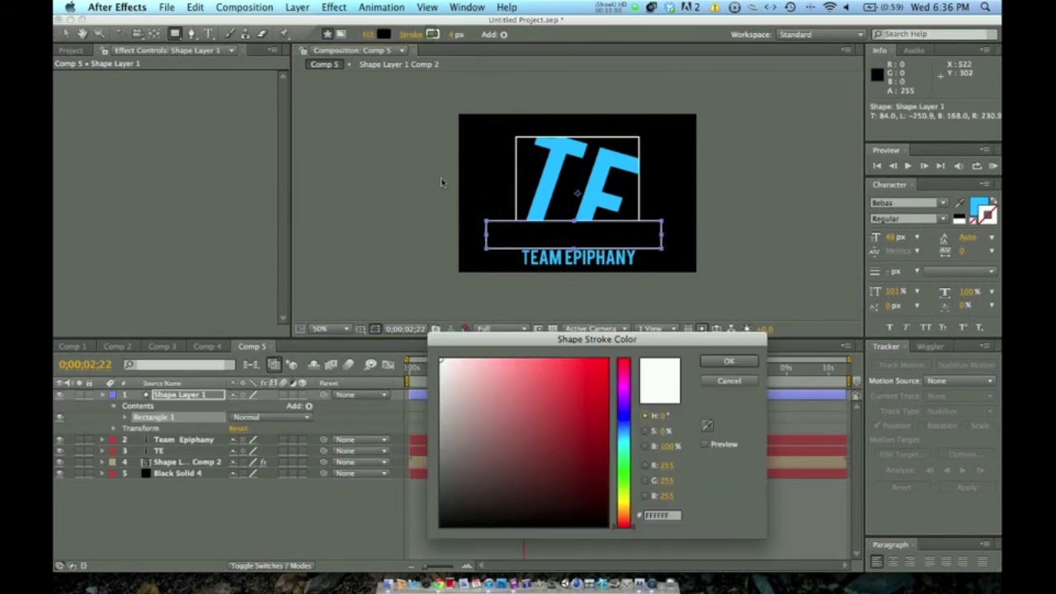
key(Return)
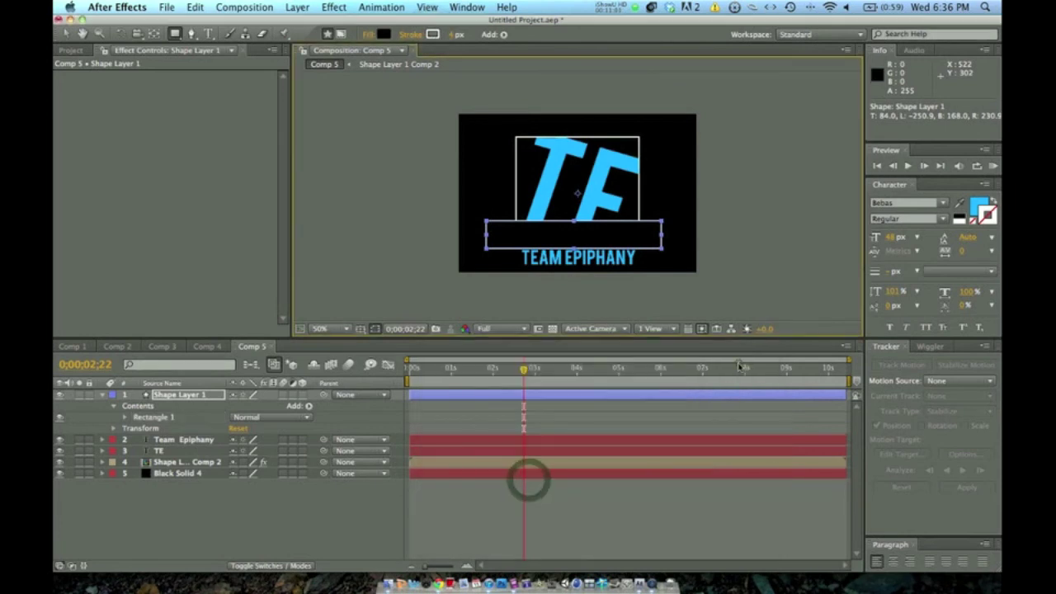
click(178, 395)
drag(177, 395, 175, 471)
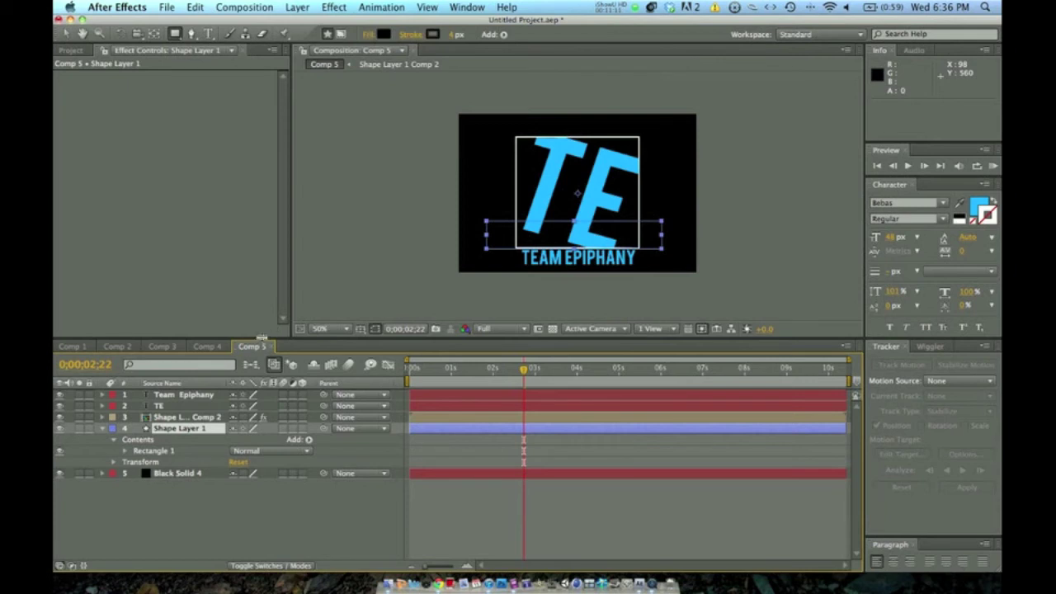
Raise the TEAM EPIPHANY text 58 pixels and reveal its Transform properties
click(191, 396)
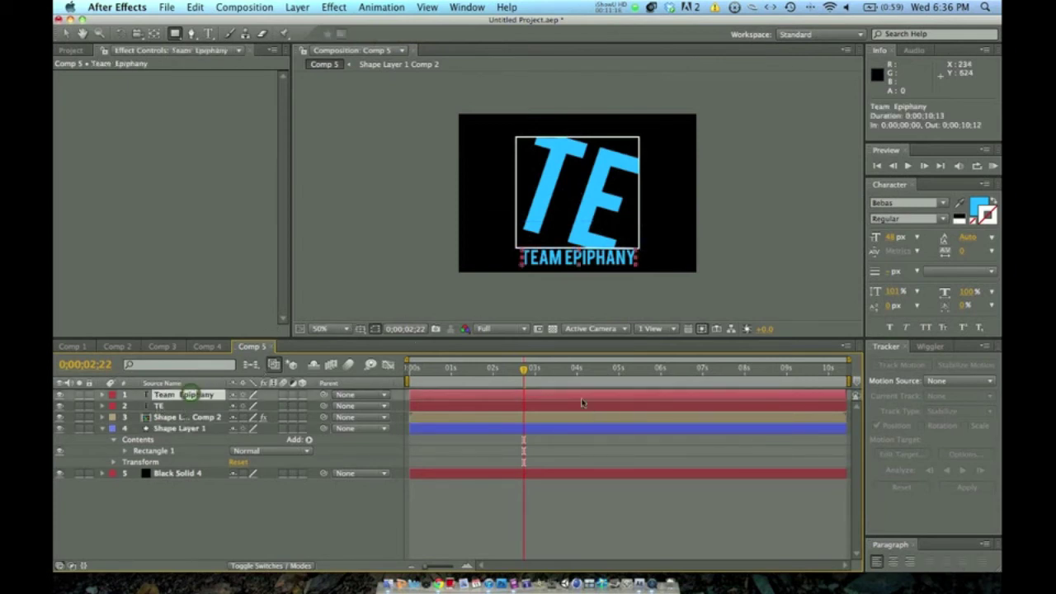
click(66, 34)
drag(589, 261, 589, 242)
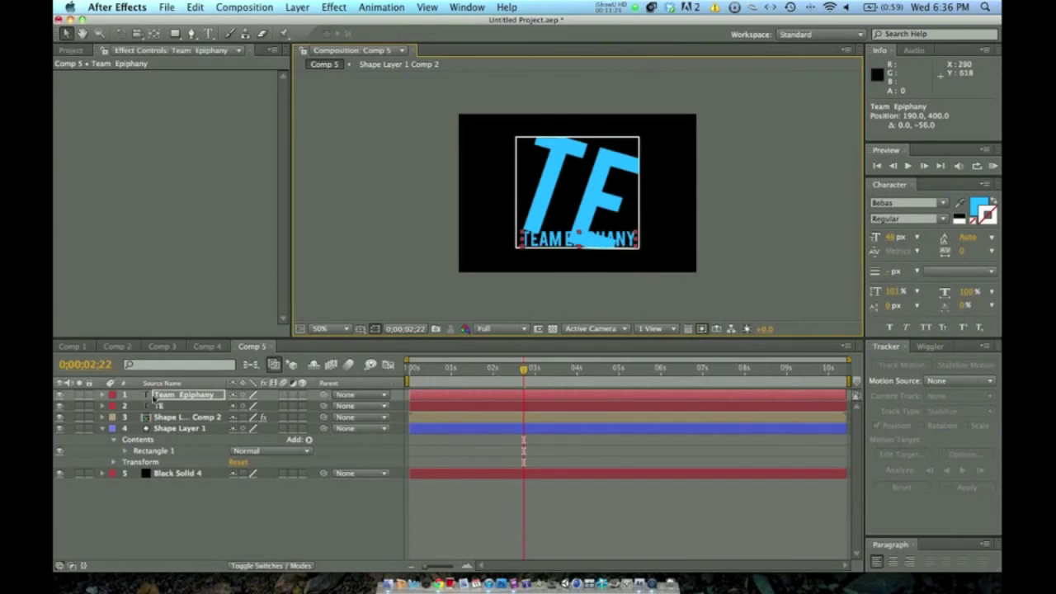
click(101, 394)
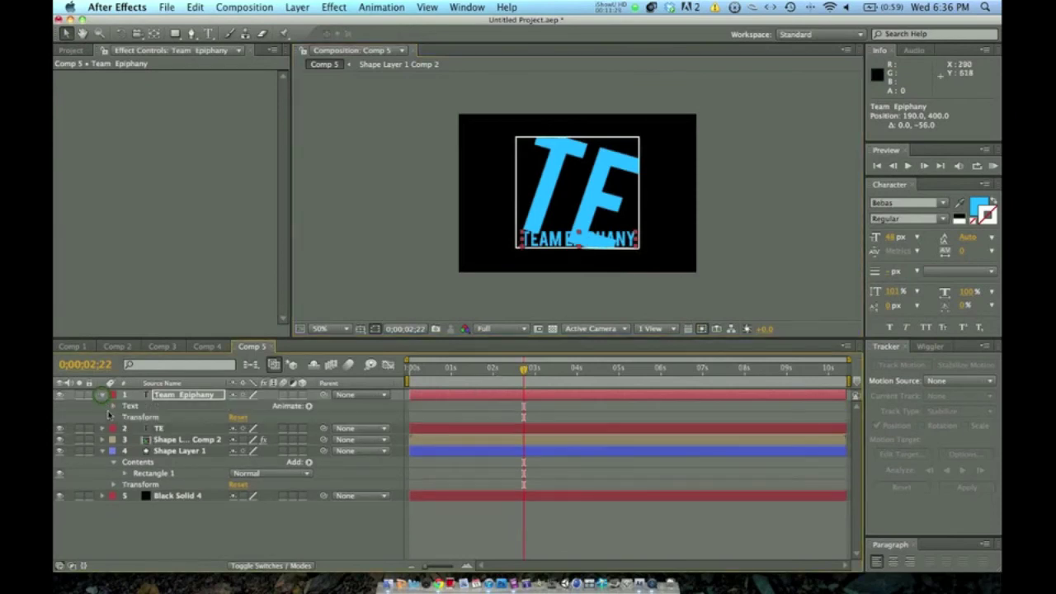
click(113, 416)
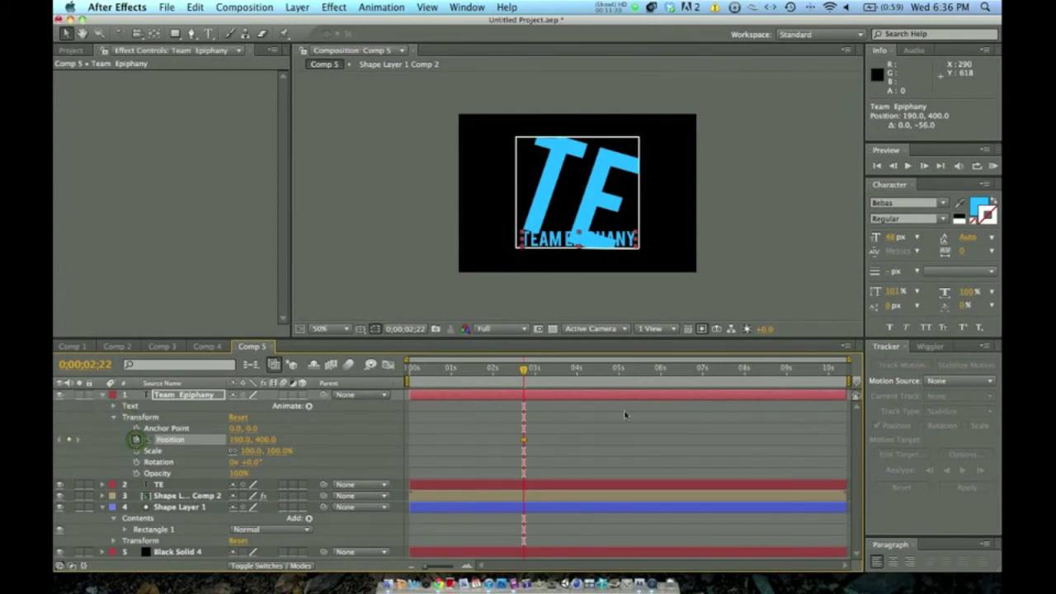
Keyframe Position Y from 400 to 460 at 0;00;02;29 and move the layer below Shape Layer 1
drag(523, 369, 538, 371)
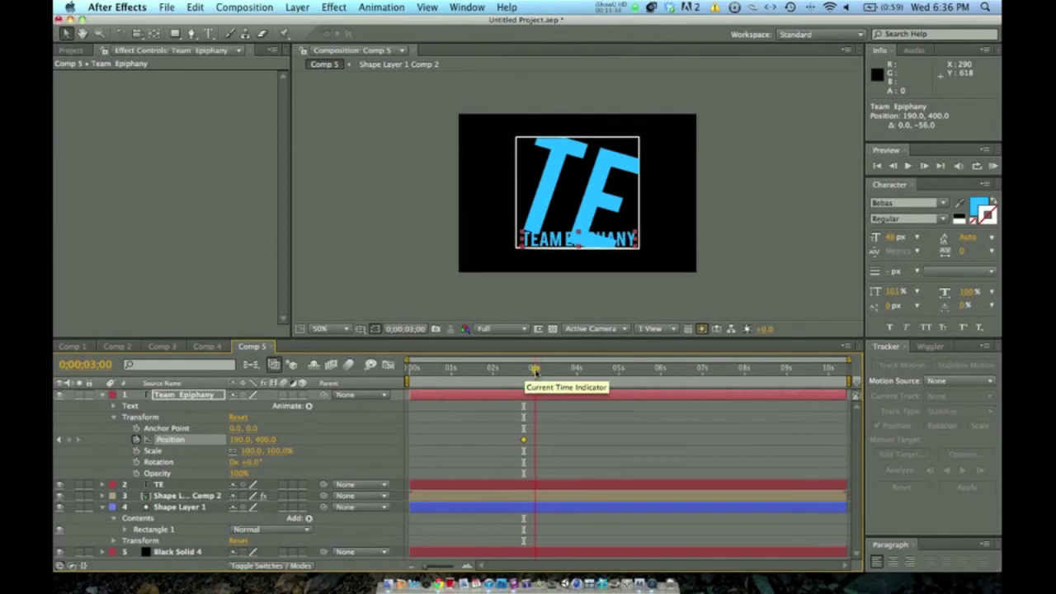
drag(534, 371, 535, 372)
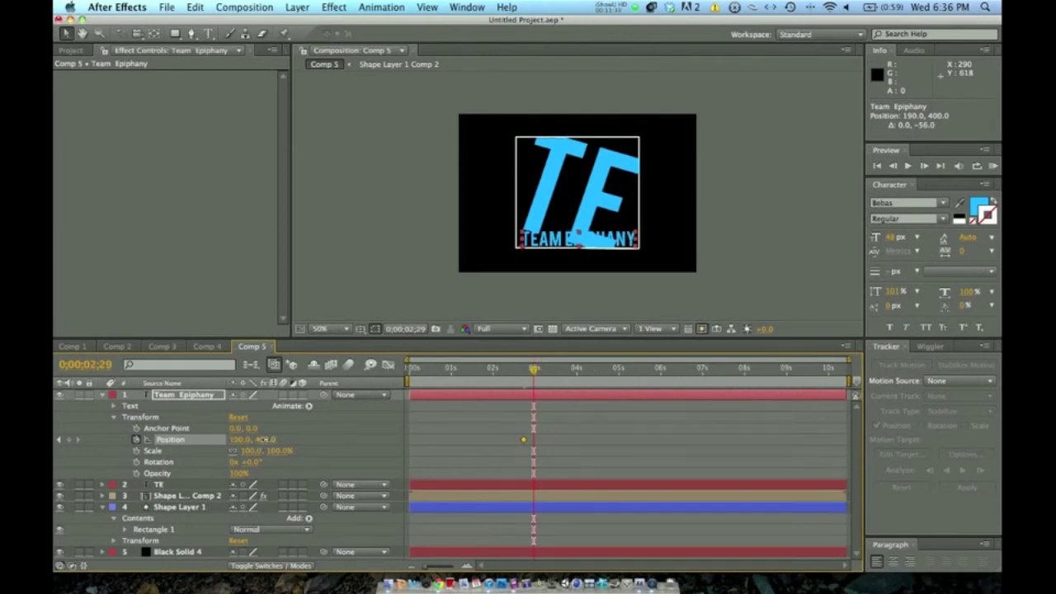
drag(266, 439, 301, 440)
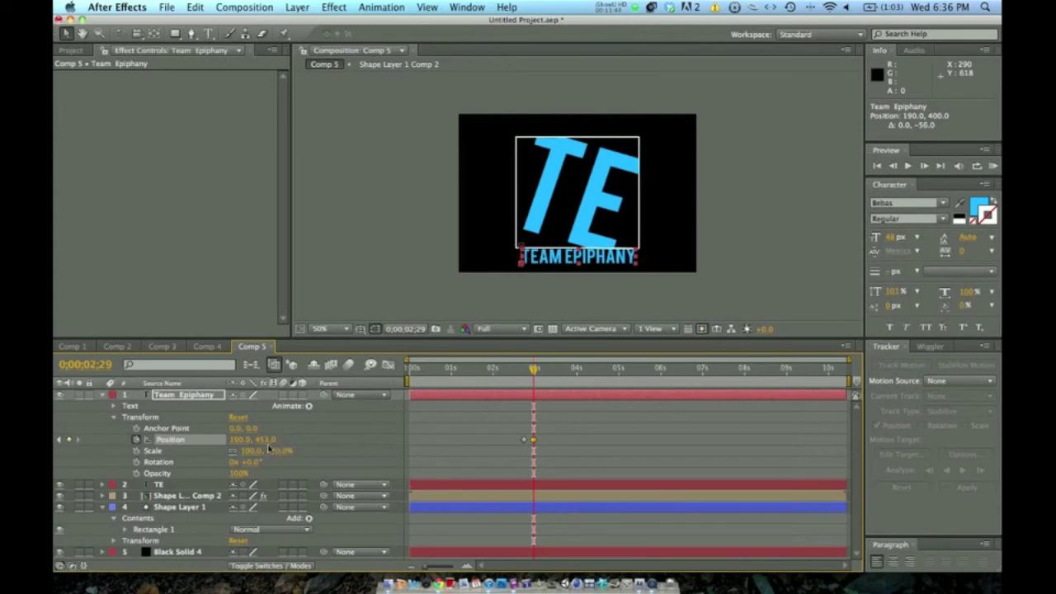
drag(265, 439, 267, 438)
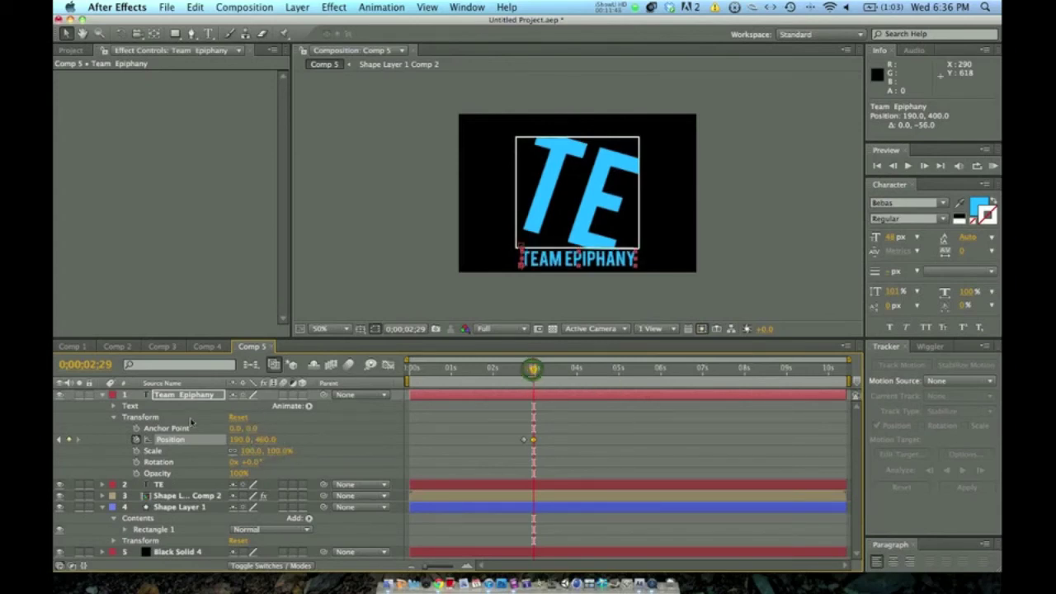
drag(181, 394, 171, 536)
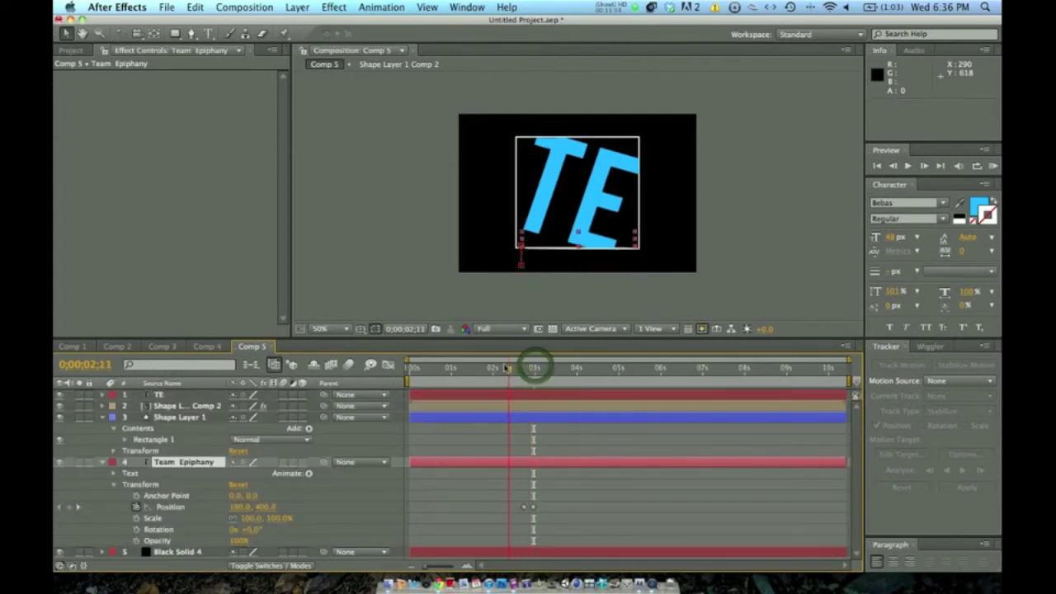
drag(532, 369, 479, 371)
Preview the animation to check TEAM EPIPHANY rising under the TE box, then scrub back
key(KP_0)
click(909, 165)
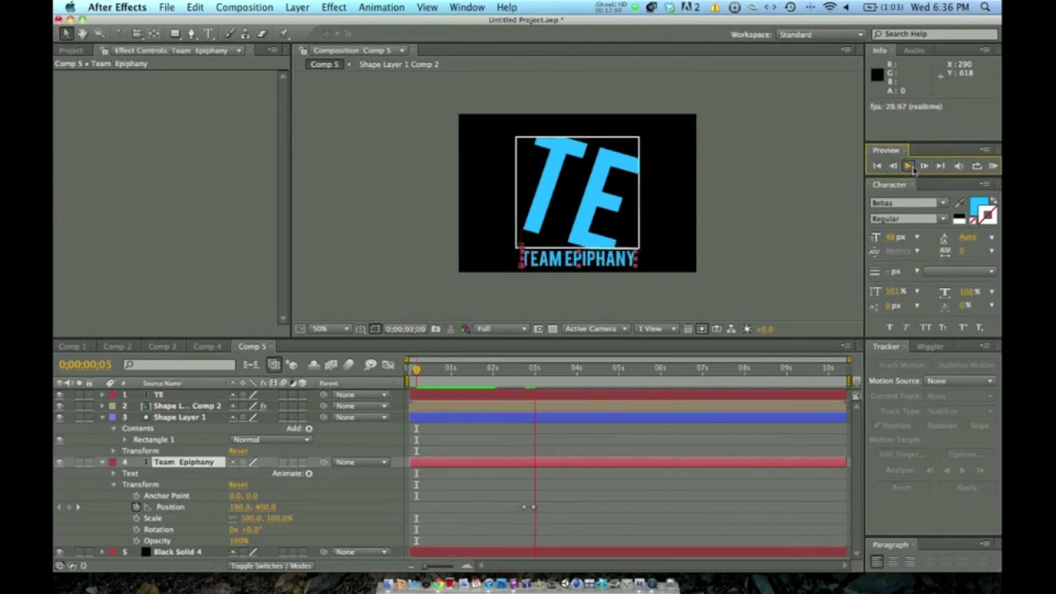
click(911, 168)
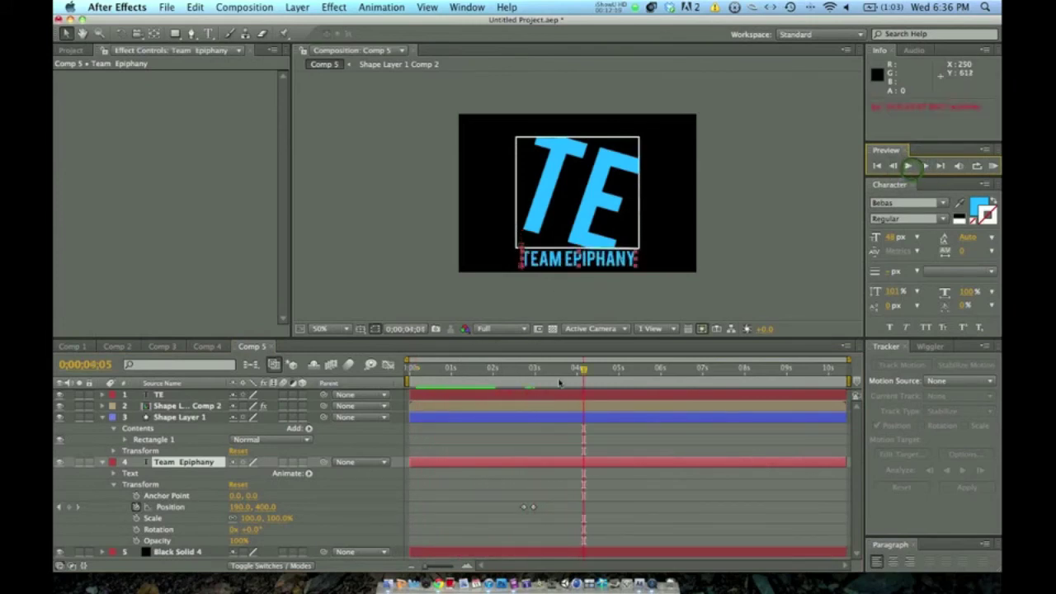
drag(583, 368, 545, 369)
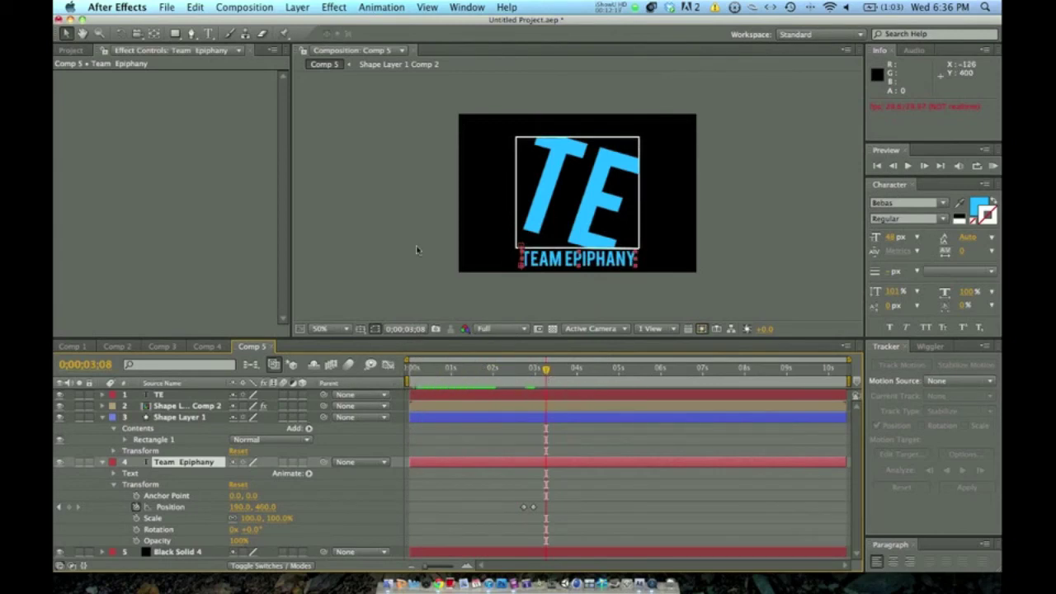
Add a new adjustment layer at the top of Comp 5
click(298, 7)
mouse_move(330, 23)
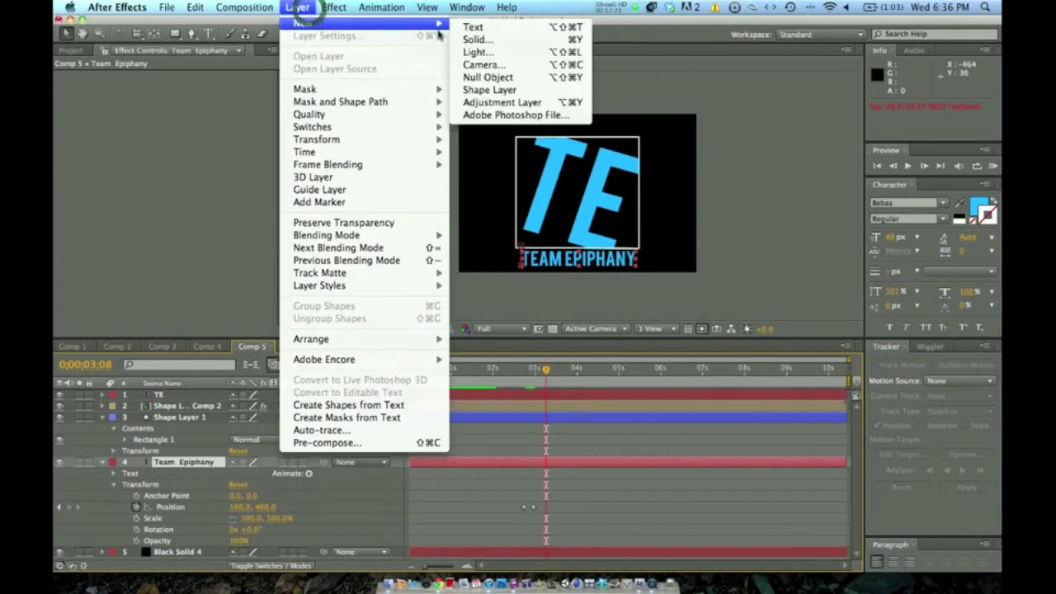
click(511, 102)
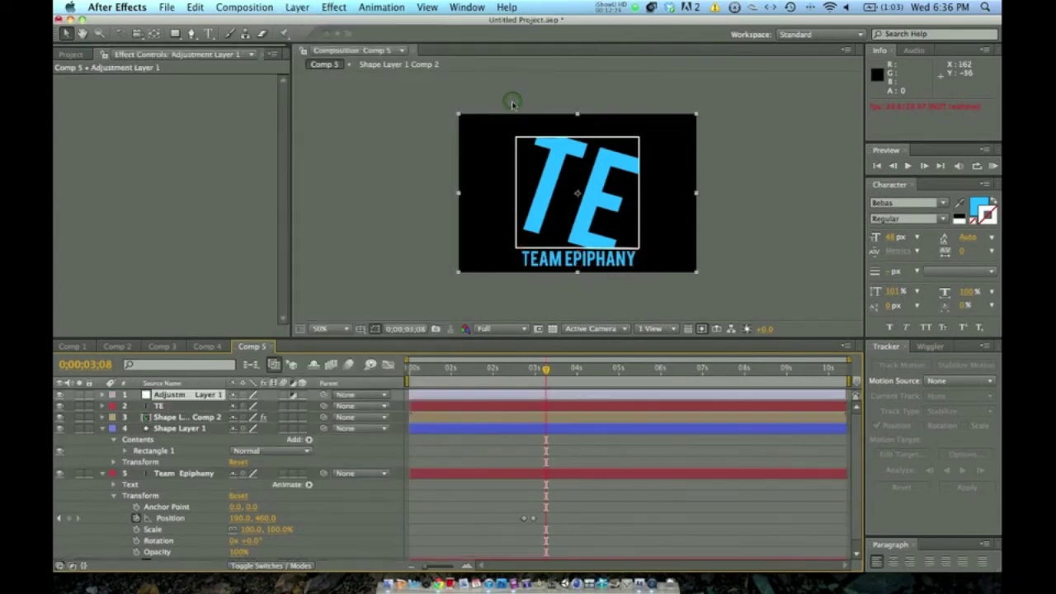
Apply Simulation > CC Particle World to Adjustment Layer 1
click(331, 9)
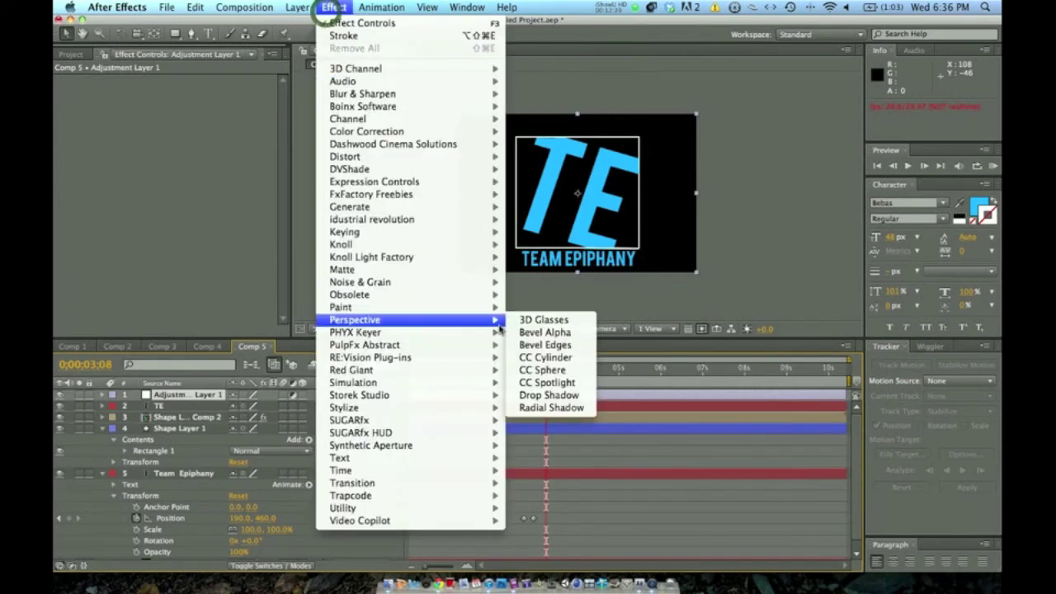
mouse_move(467, 413)
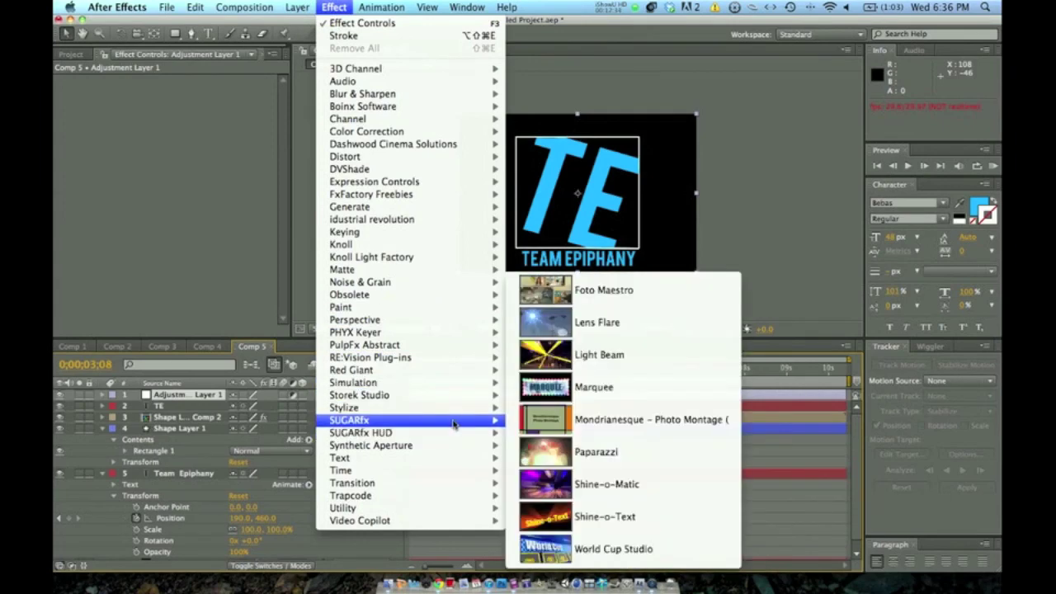
mouse_move(455, 389)
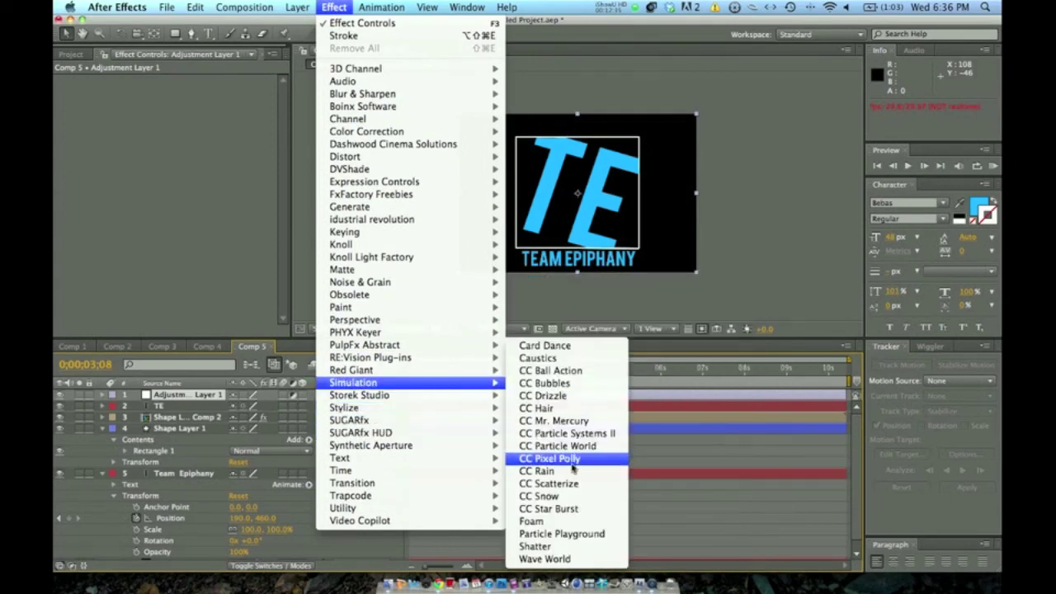
click(578, 446)
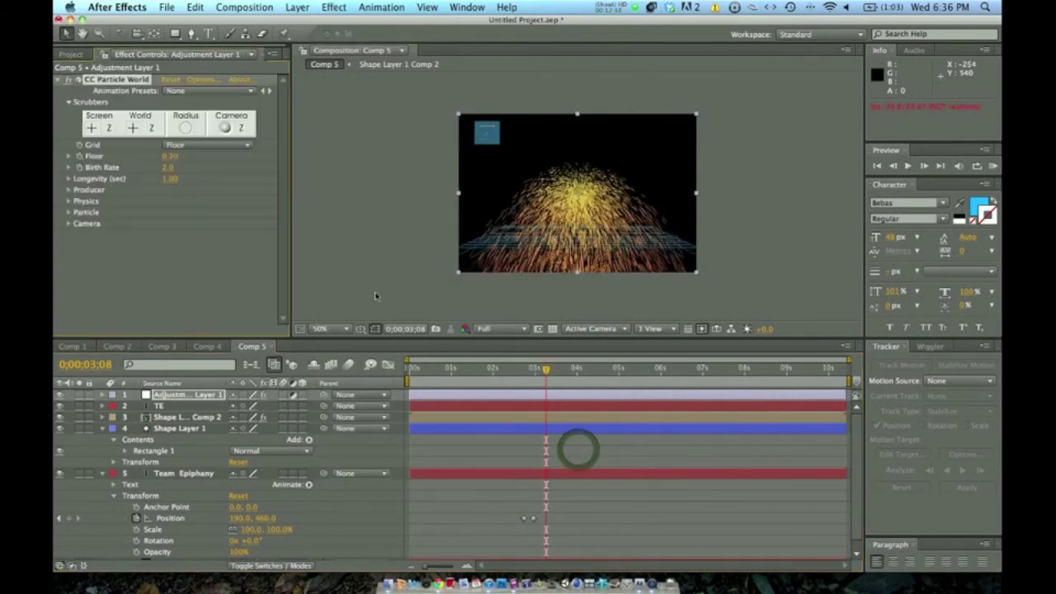
Turn off the particle floor grid and set the Death Color to white
click(202, 146)
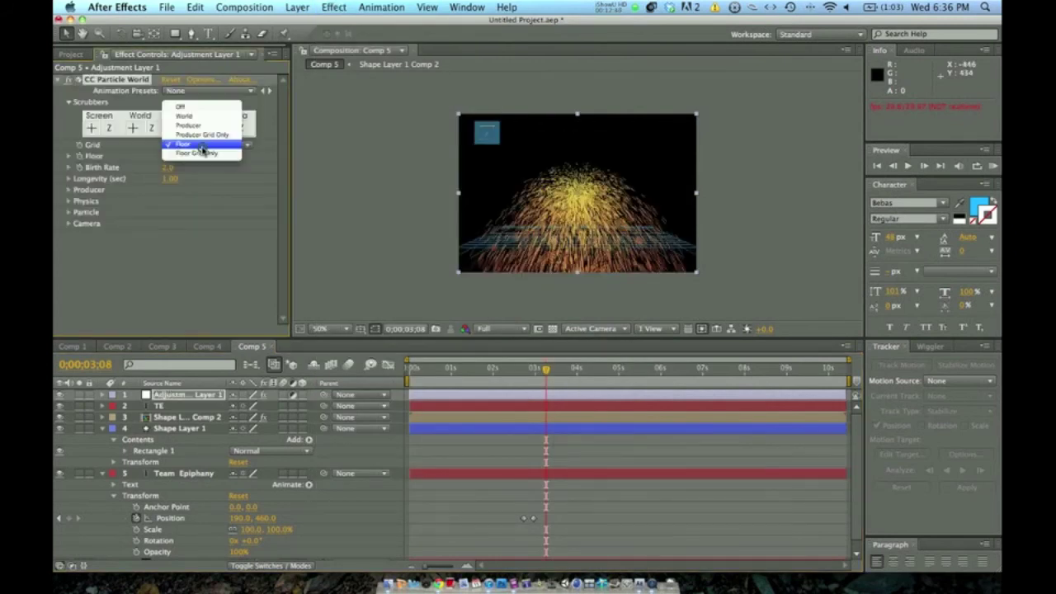
click(203, 108)
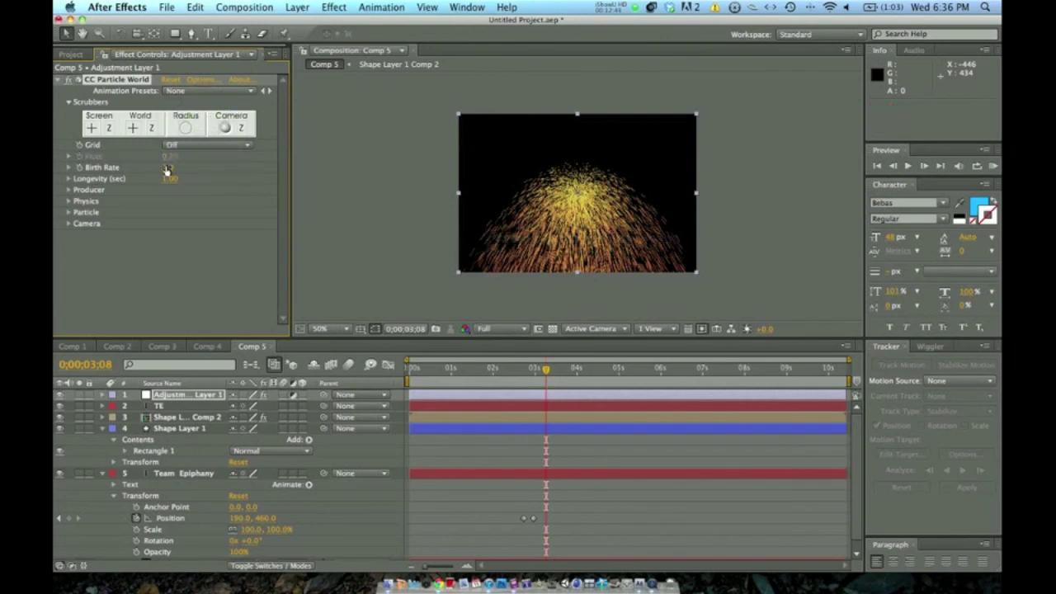
click(68, 213)
scroll(67, 216, down, 3)
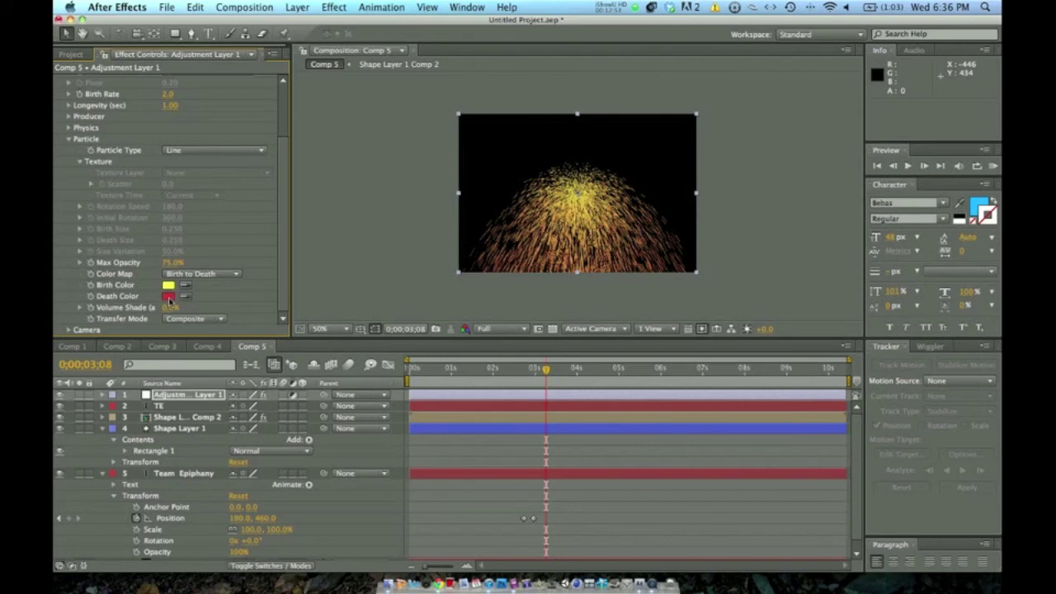
click(168, 298)
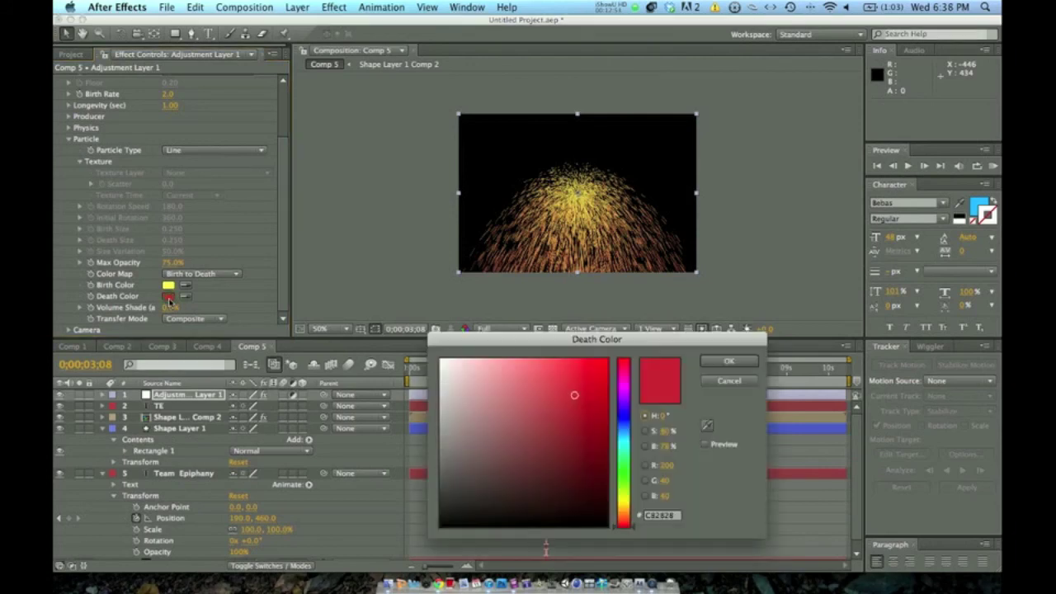
click(561, 423)
click(714, 360)
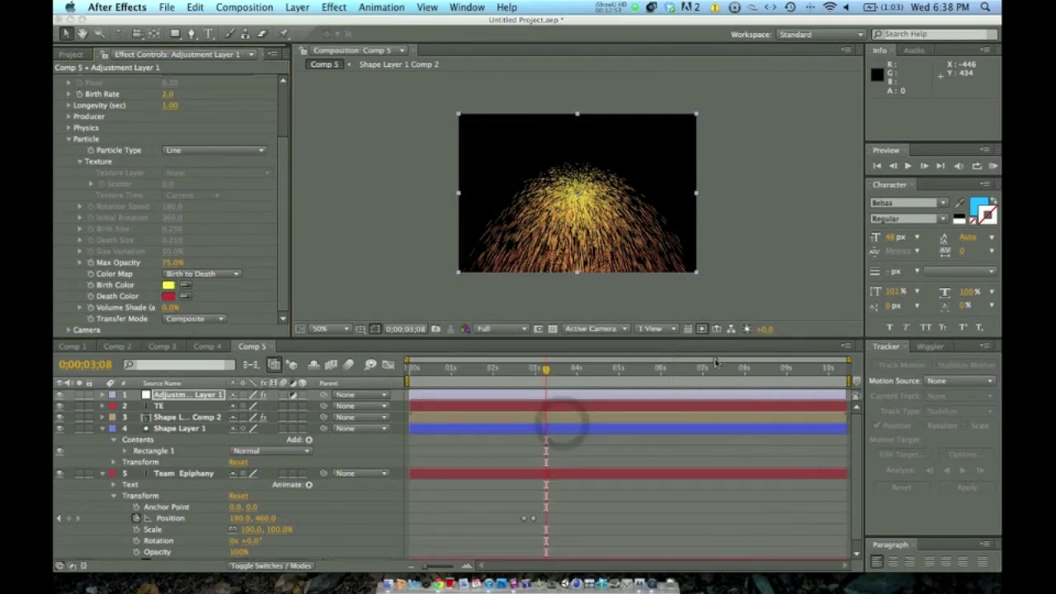
Set the Birth Color to cyan 00D2FF
click(168, 285)
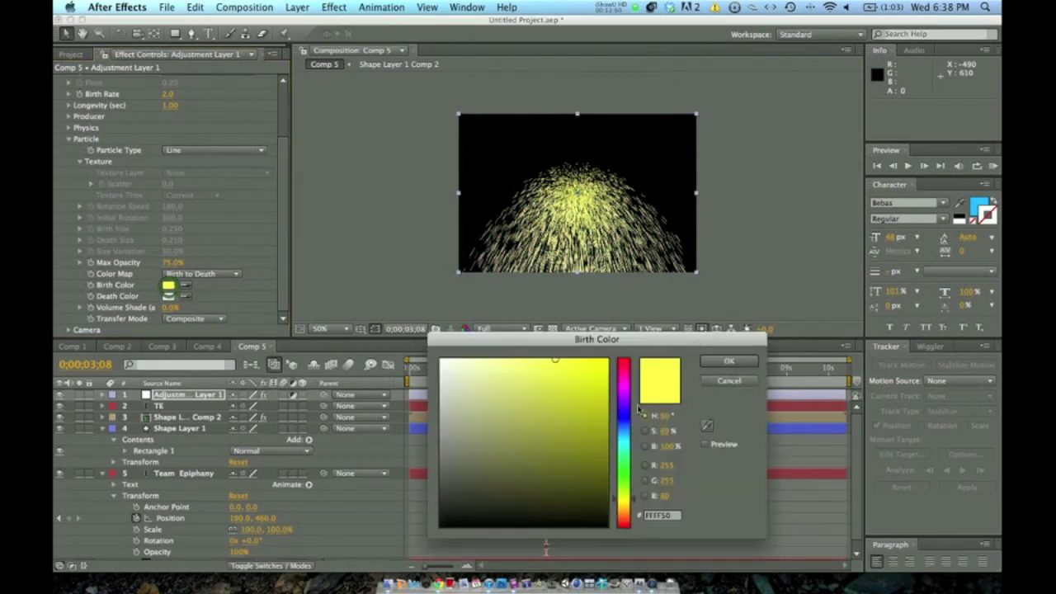
click(618, 441)
drag(619, 441, 622, 438)
click(583, 396)
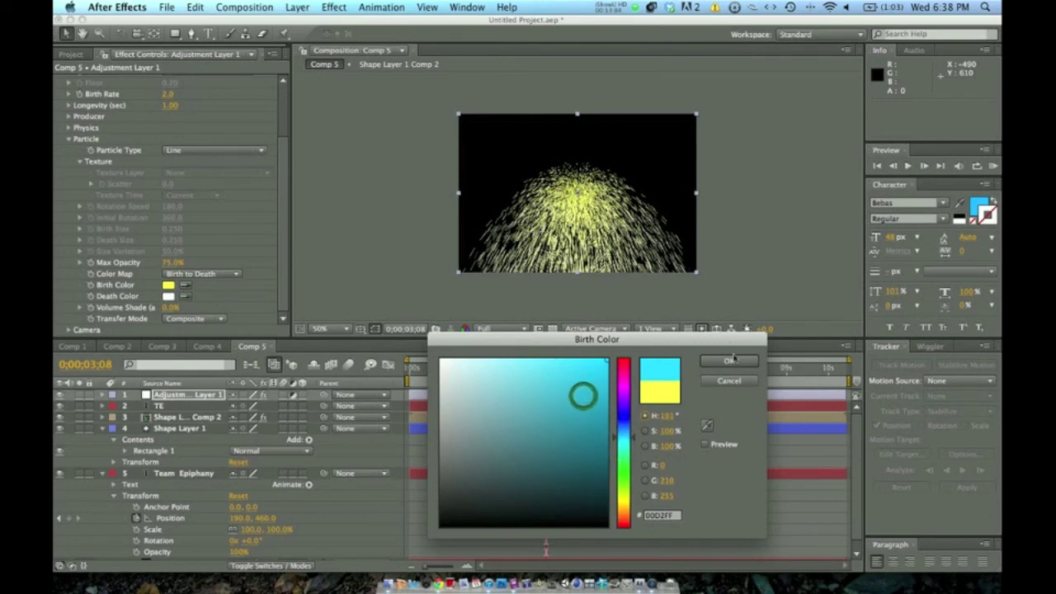
click(729, 360)
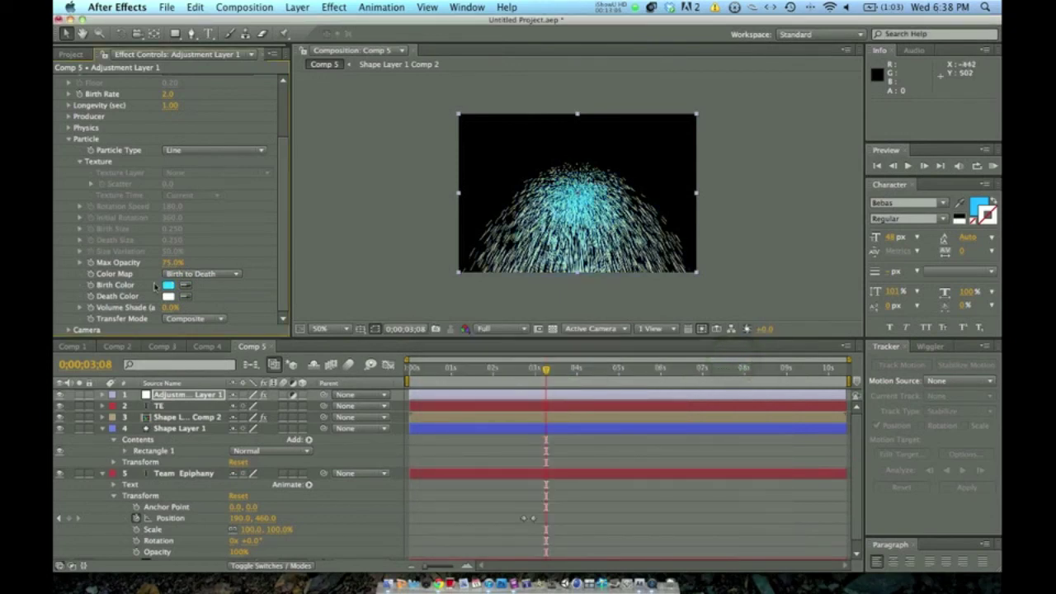
Change the Particle Type from lines to Faded Sphere
click(258, 153)
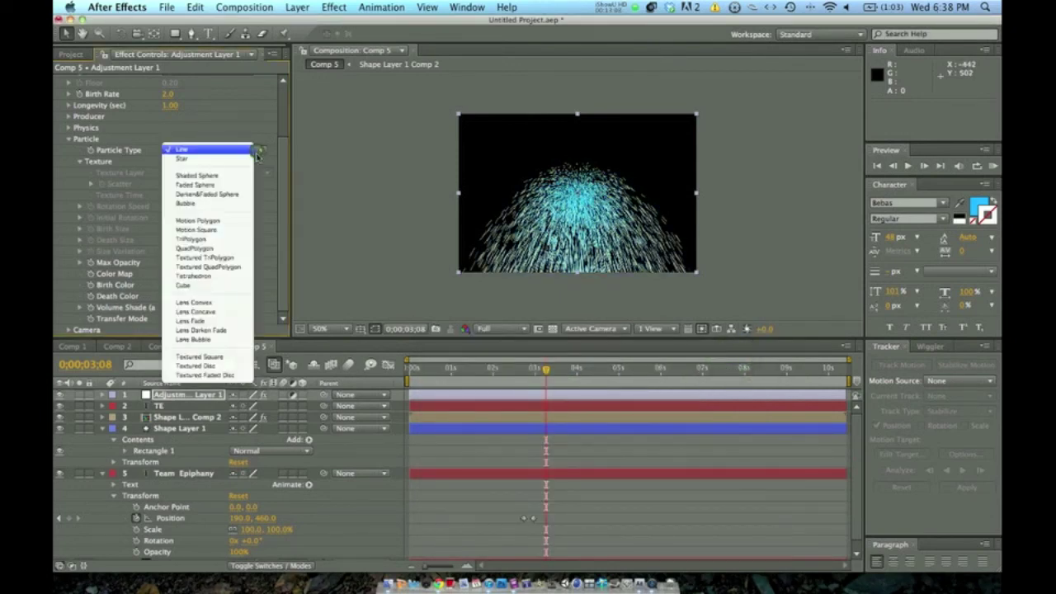
click(243, 183)
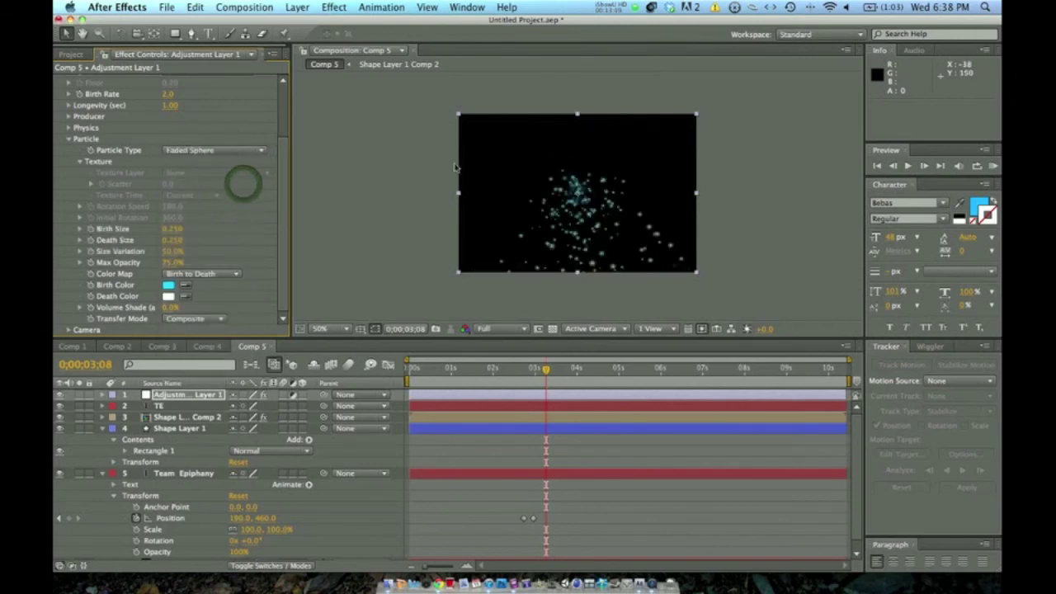
scroll(164, 177, up, 2)
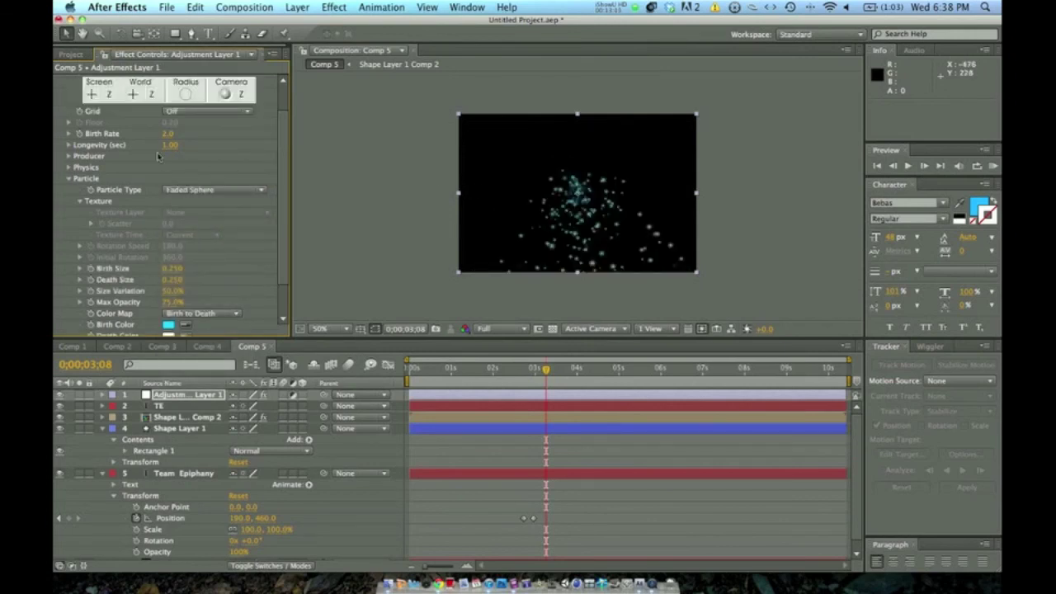
scroll(158, 140, down, 1)
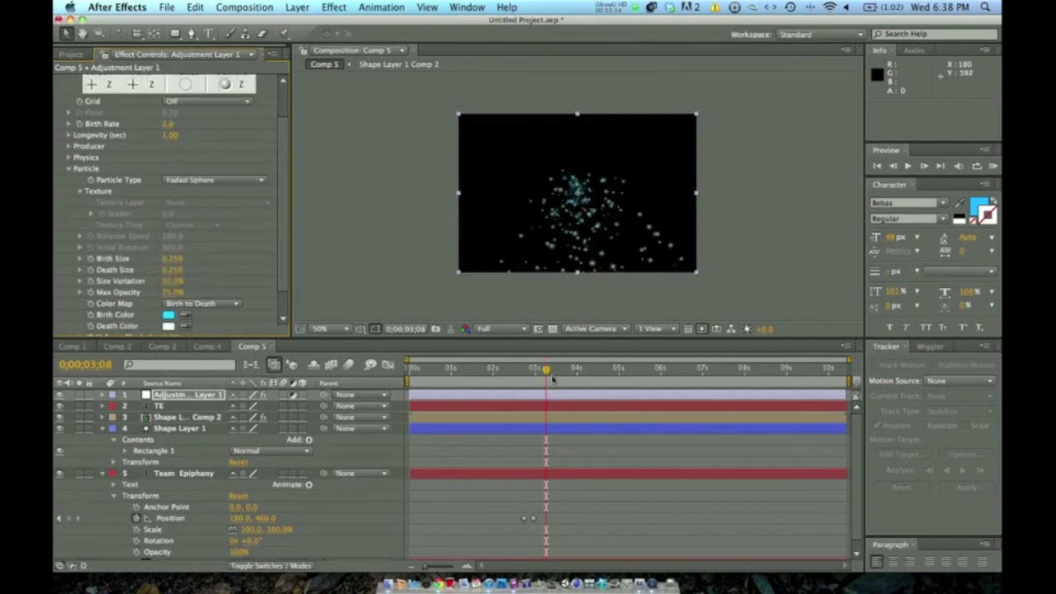
Start Adjustment Layer 1 earlier in time and move it below the TE layer
drag(545, 367, 419, 368)
drag(530, 394, 422, 369)
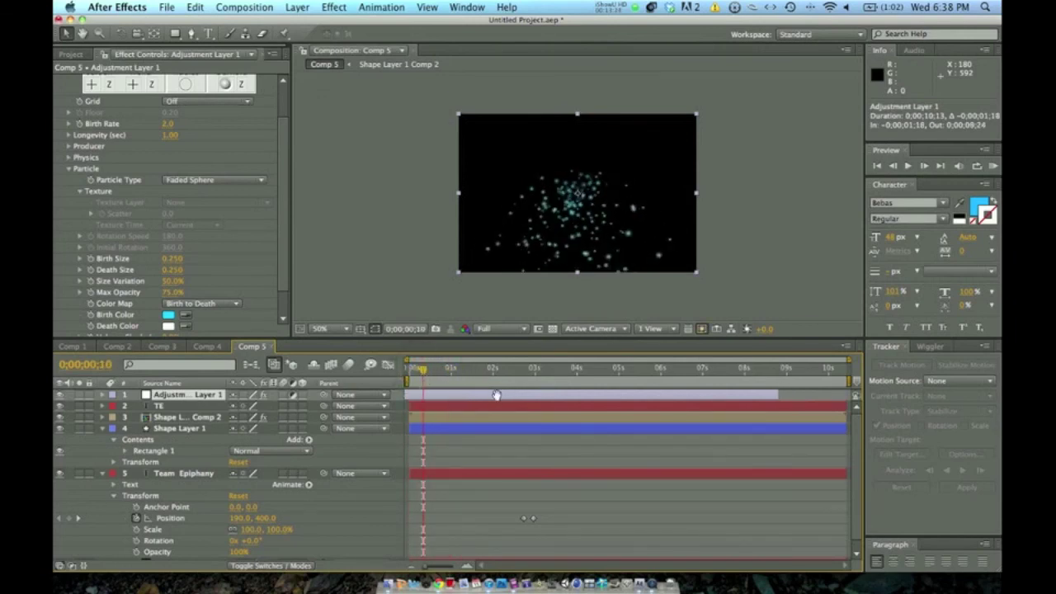
key(space)
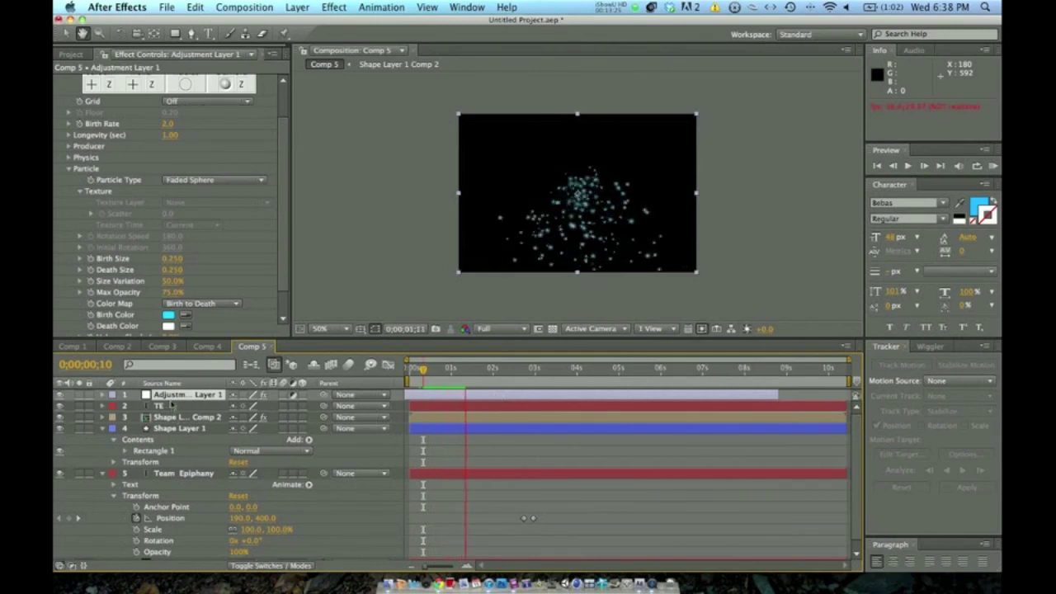
drag(170, 396, 171, 421)
mouse_move(453, 368)
mouse_down()
mouse_move(464, 366)
mouse_move(446, 367)
mouse_up()
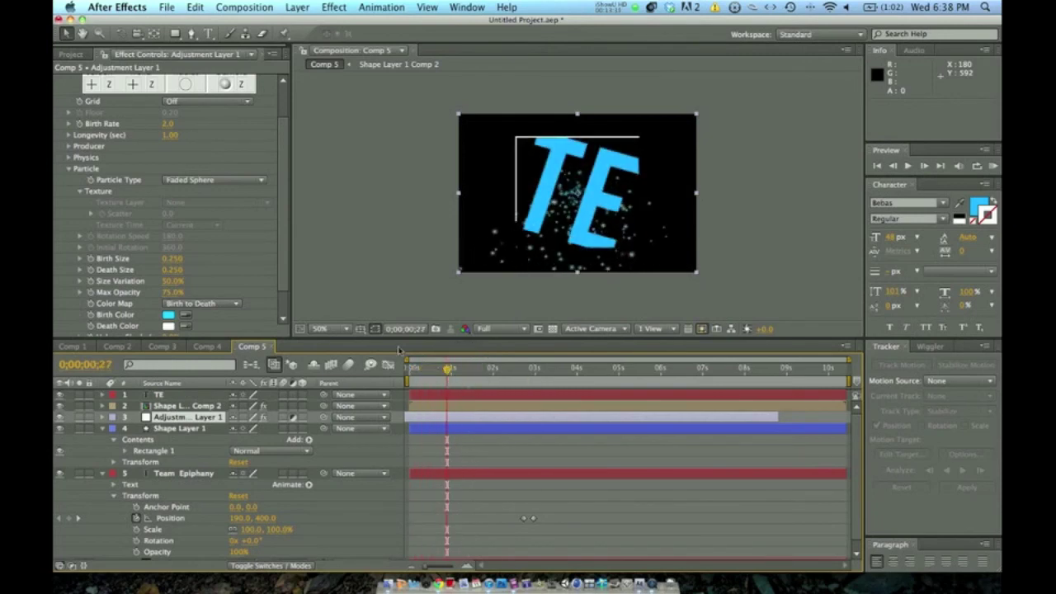
Raise the particles' Birth Size to 0.370
scroll(155, 246, down, 2)
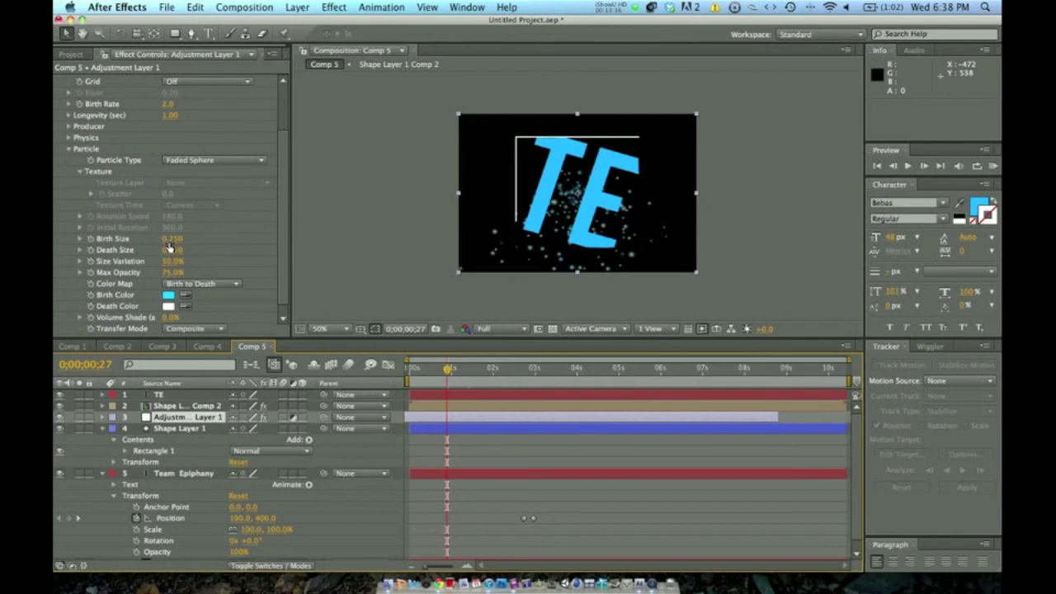
drag(170, 243, 175, 239)
scroll(181, 173, up, 1)
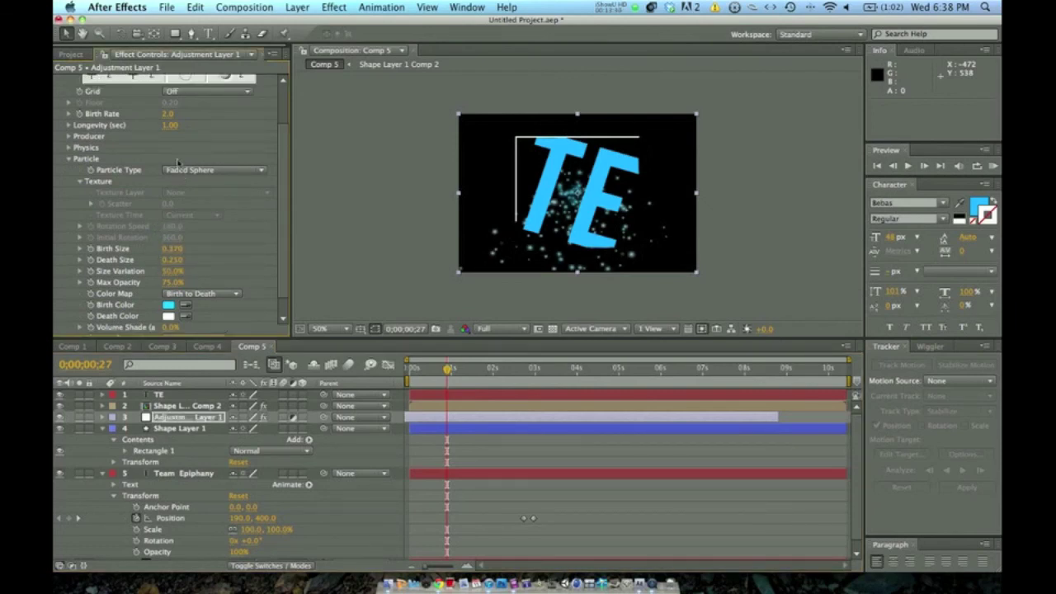
Set Velocity 2.00, producer Radius X/Y/Z to 0.6, 0.9, 1.8, and Birth Rate 4.7
click(68, 148)
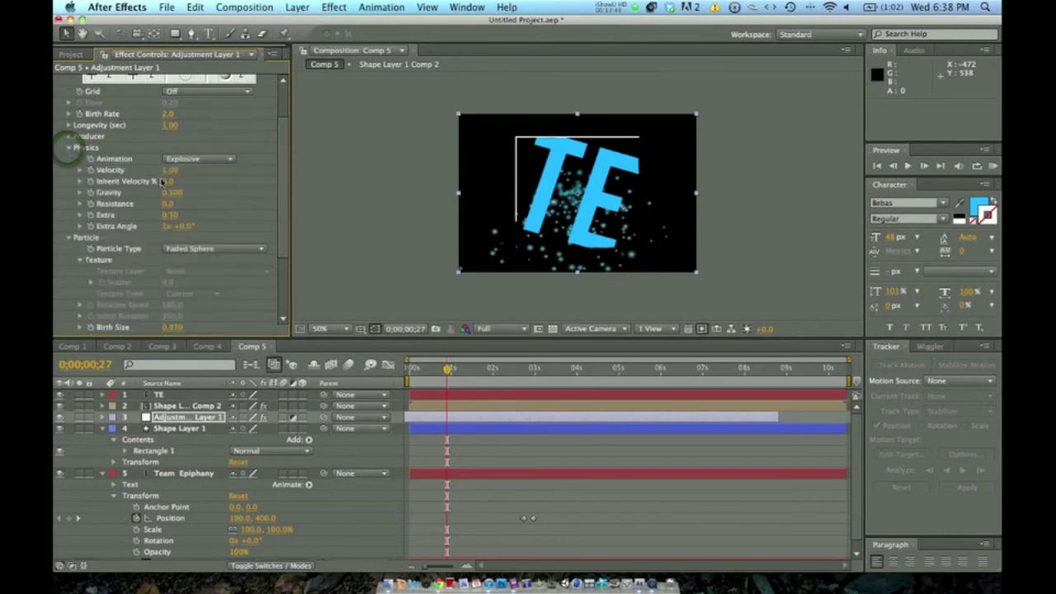
drag(168, 169, 241, 172)
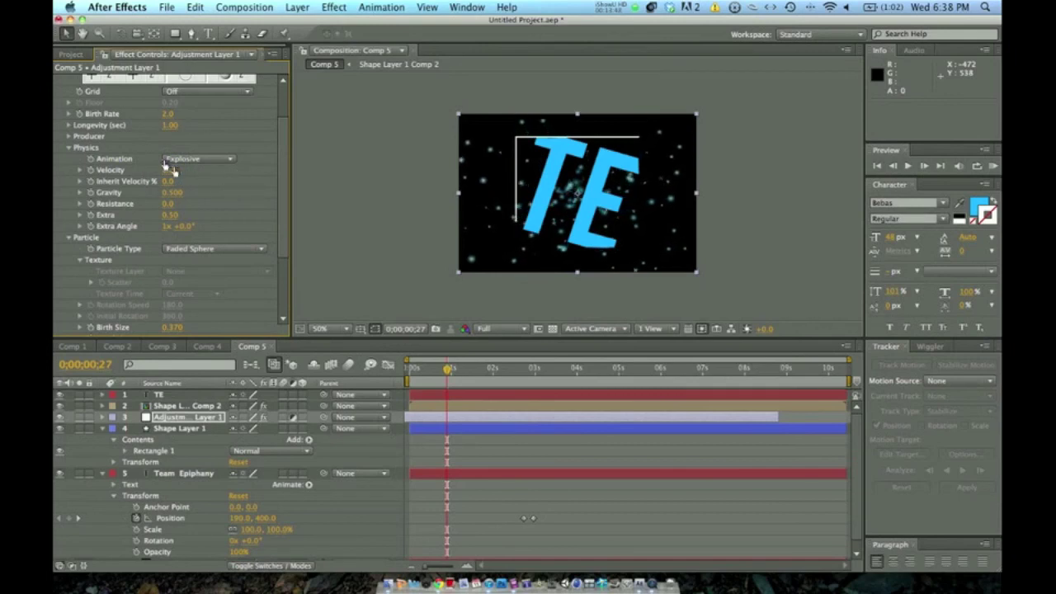
click(70, 137)
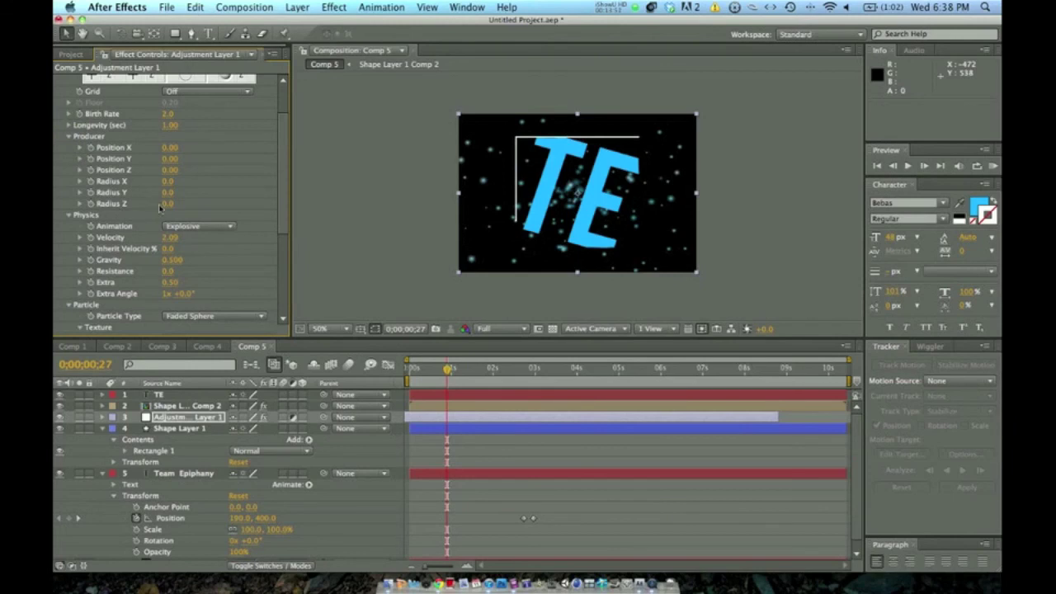
drag(166, 203, 285, 204)
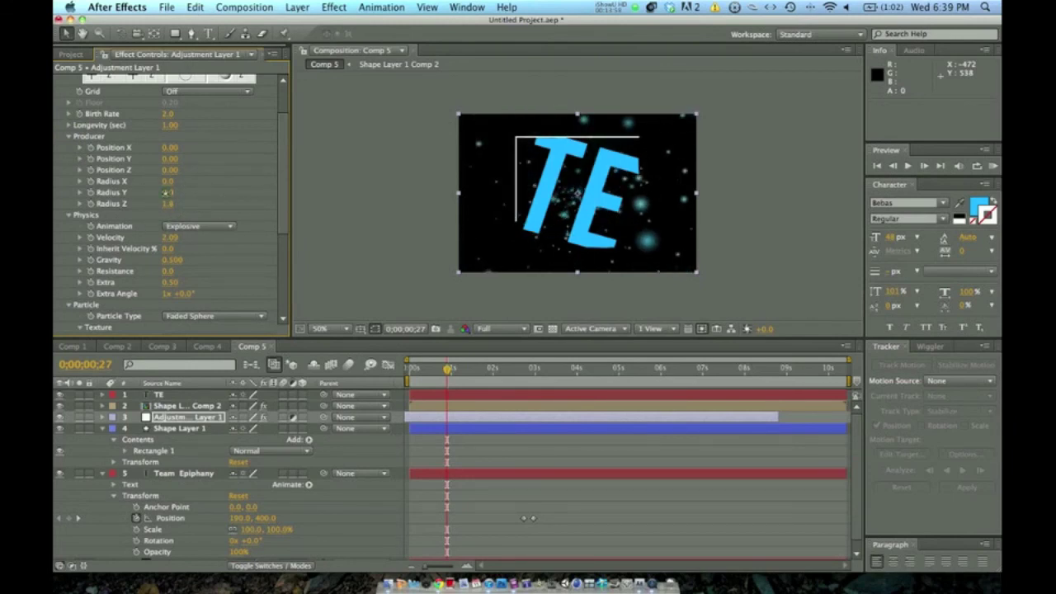
drag(166, 192, 202, 176)
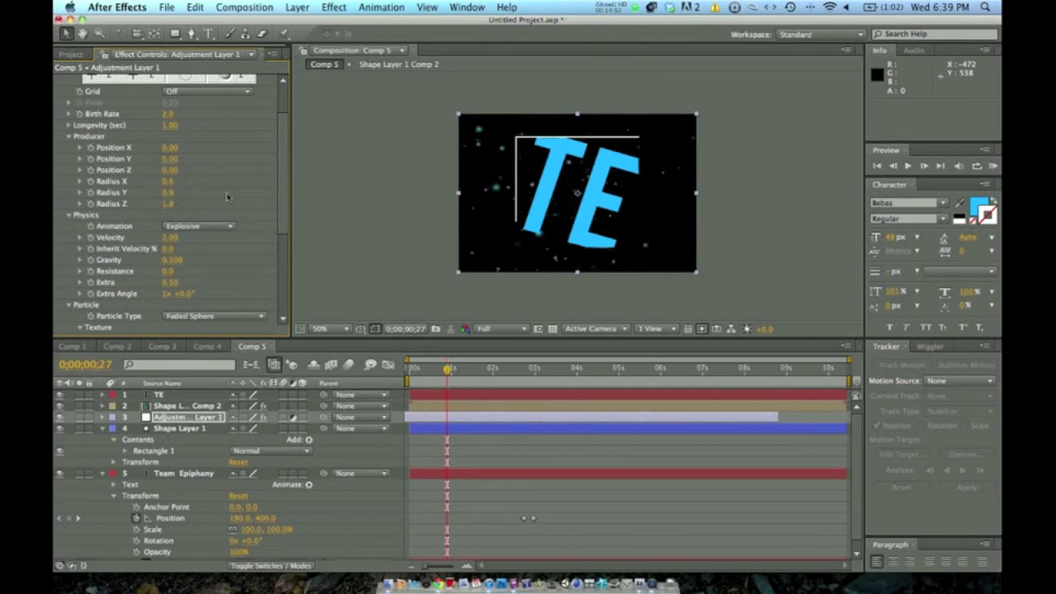
drag(183, 115, 183, 116)
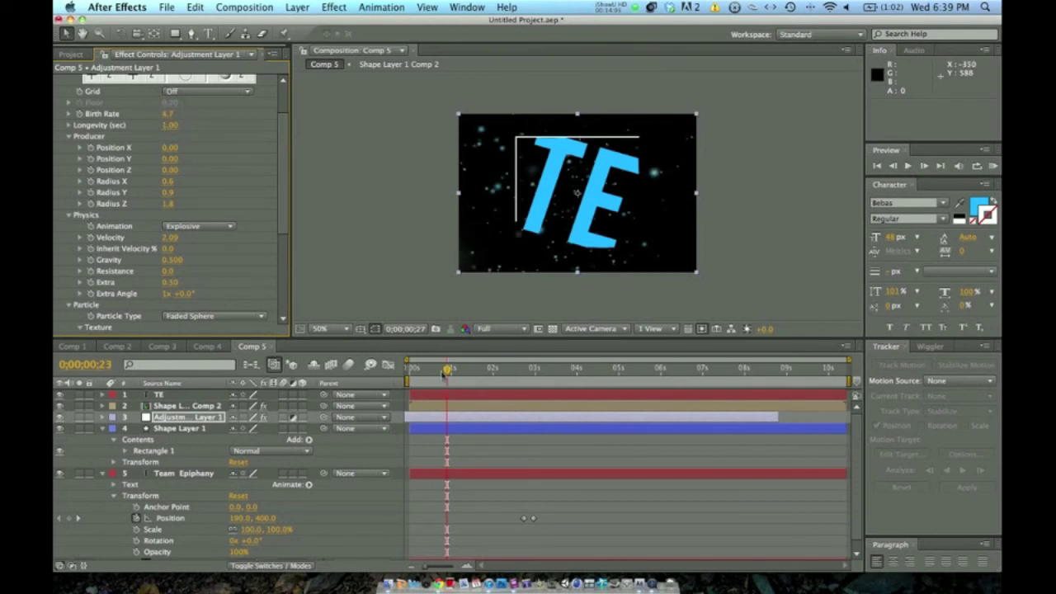
mouse_move(438, 370)
mouse_down()
mouse_move(415, 371)
mouse_move(455, 371)
mouse_move(419, 369)
mouse_up()
Preview the comp, then drag Adjustment Layer 1 below the Team Epiphany layer
click(908, 165)
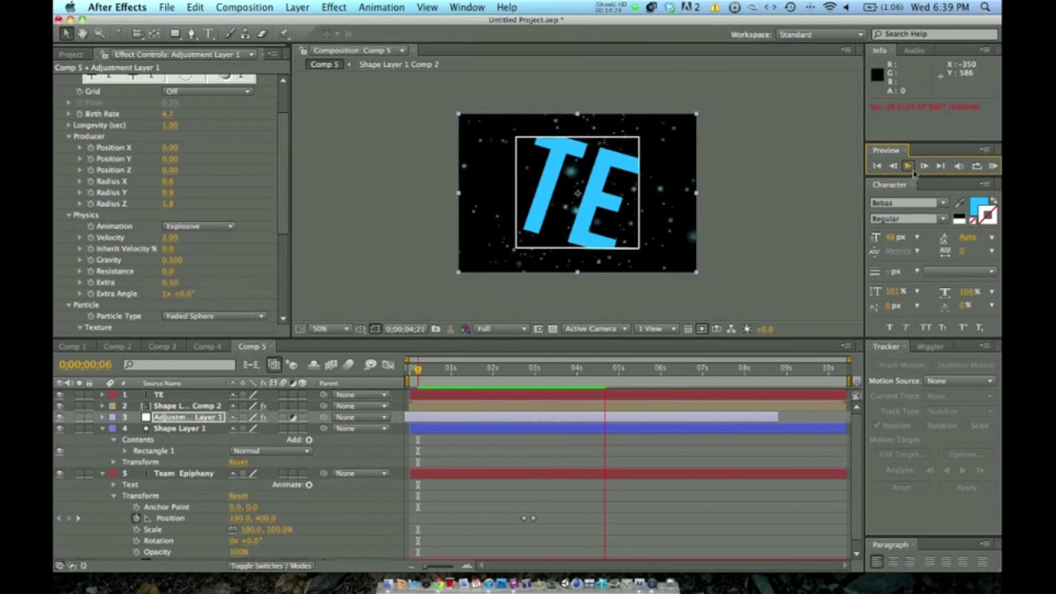
click(907, 166)
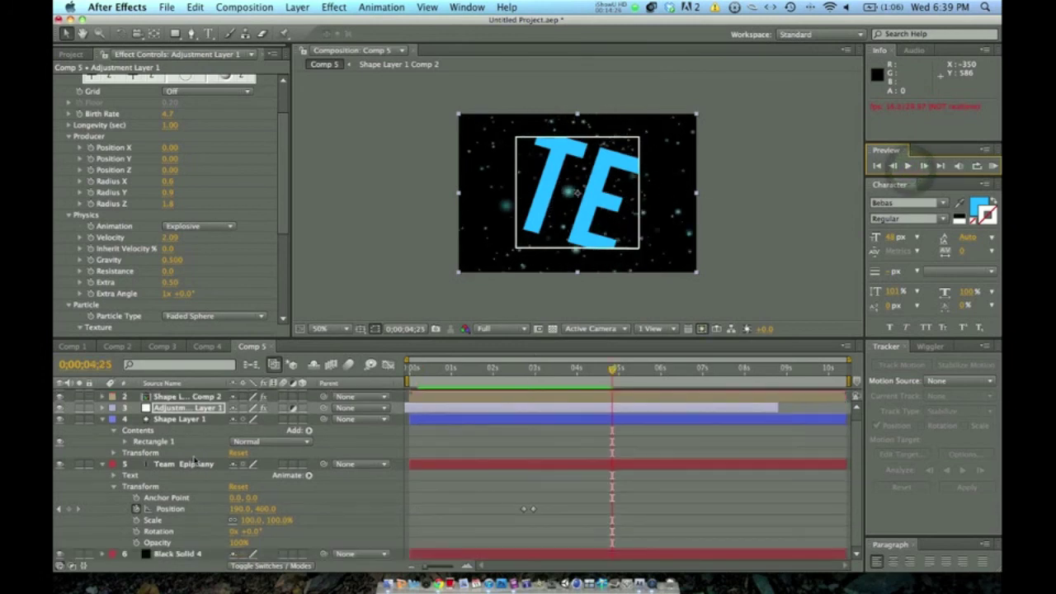
mouse_move(173, 409)
mouse_down()
mouse_move(169, 549)
mouse_move(180, 428)
mouse_up()
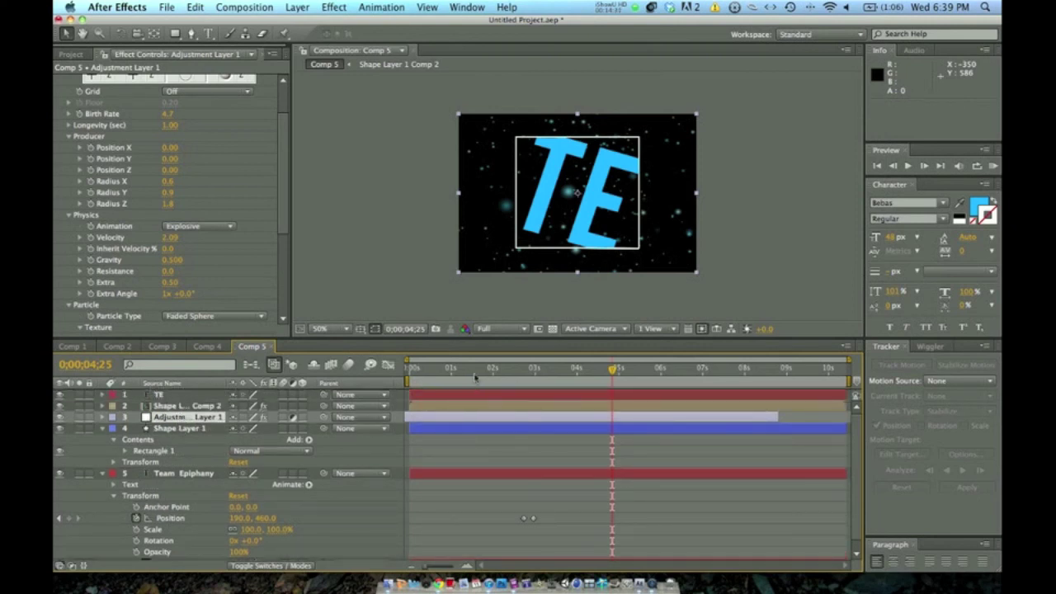
drag(183, 418, 169, 551)
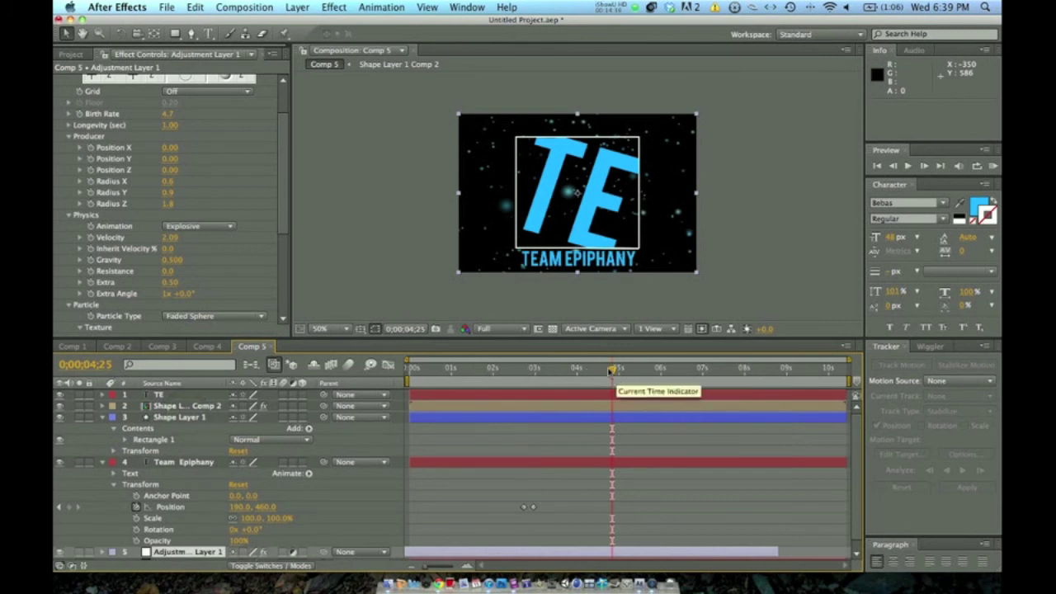
drag(593, 370, 534, 371)
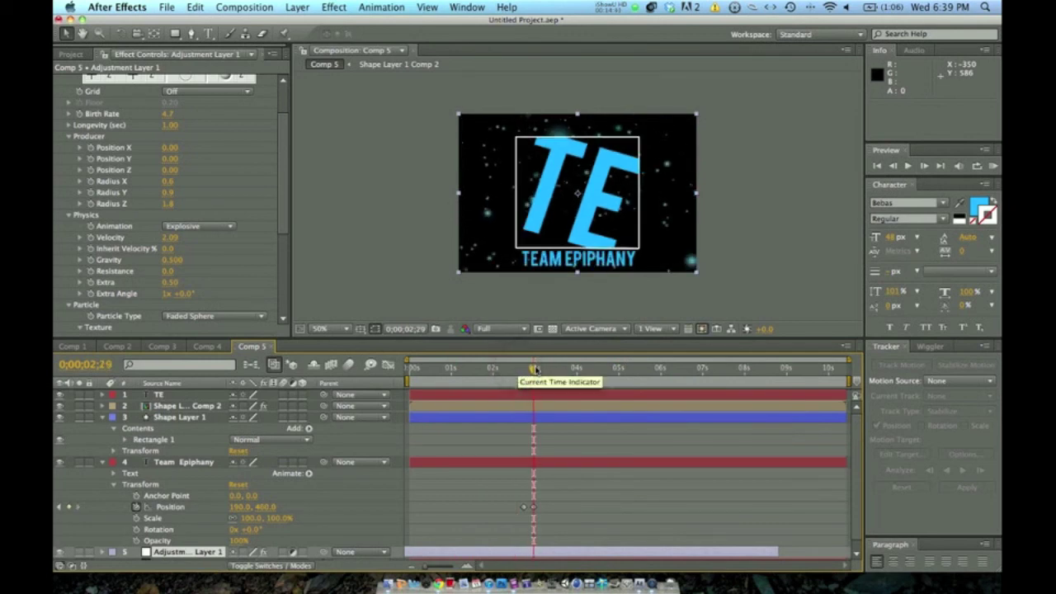